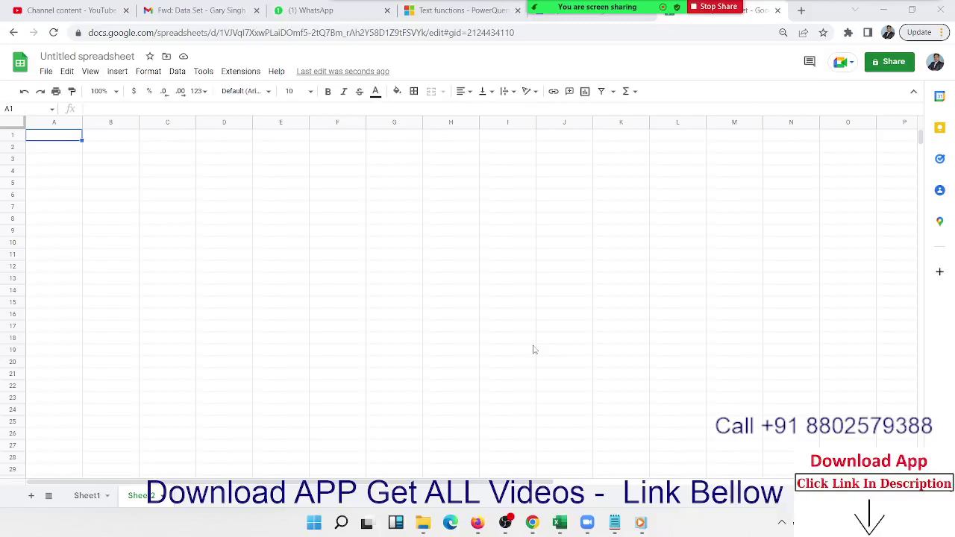
# Step: Glance at the blank spreadsheet's File menu, then switch to My Drive in Google Drive
pyautogui.click(46, 72)
pyautogui.click(645, 247)
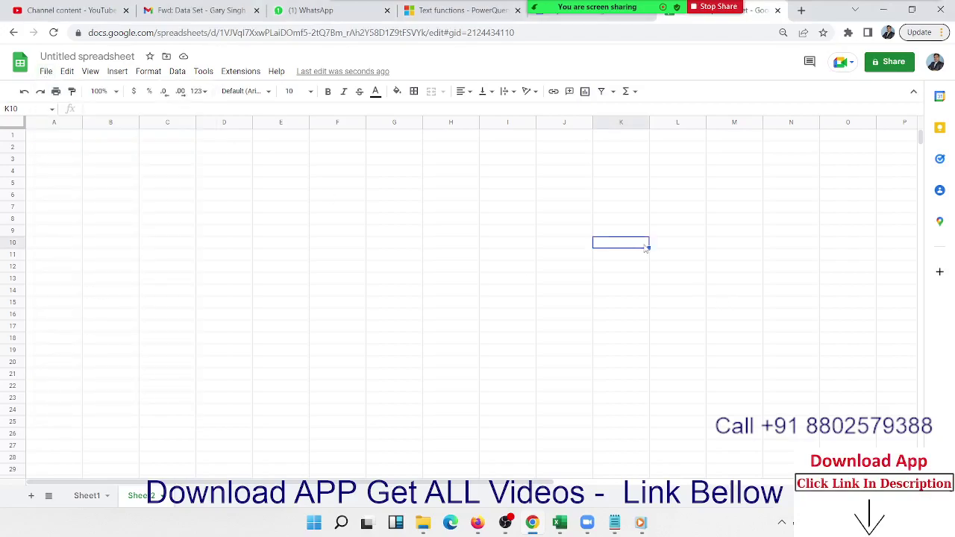
pyautogui.click(588, 22)
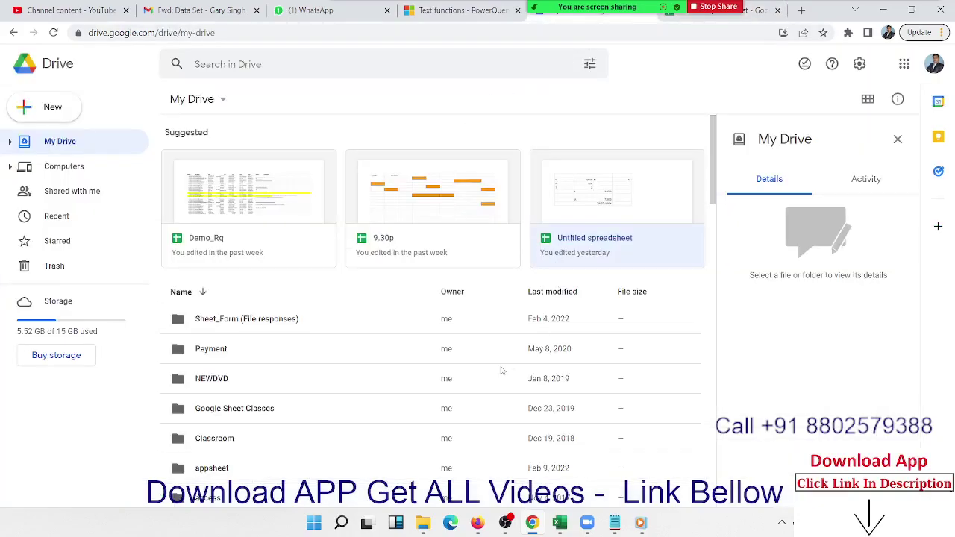
# Step: Scroll through the My Drive file list, then go back to the Untitled spreadsheet tab
pyautogui.scroll(-3, 498, 371)
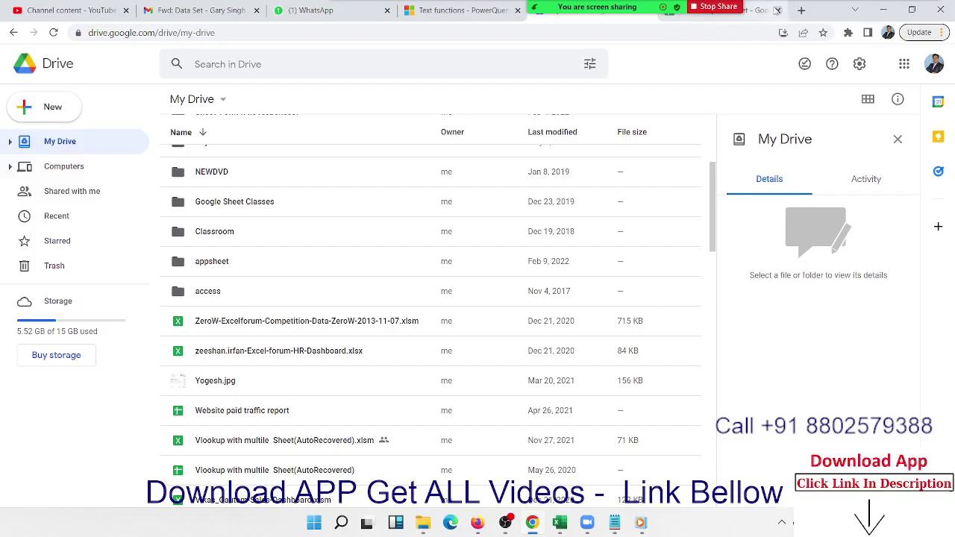
pyautogui.click(753, 21)
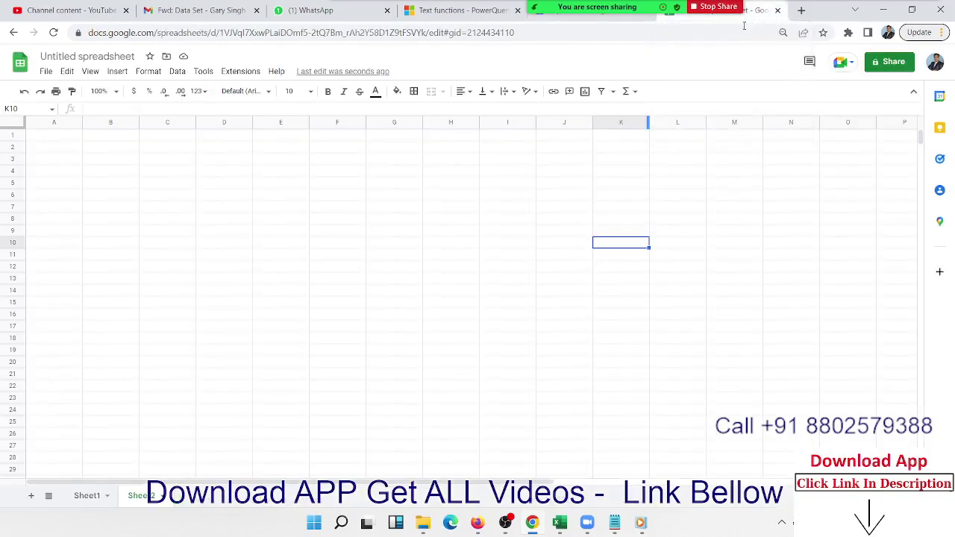
# Step: Rename the spreadsheet from 'Untitled spreadsheet' to 'Data-File'
pyautogui.click(82, 56)
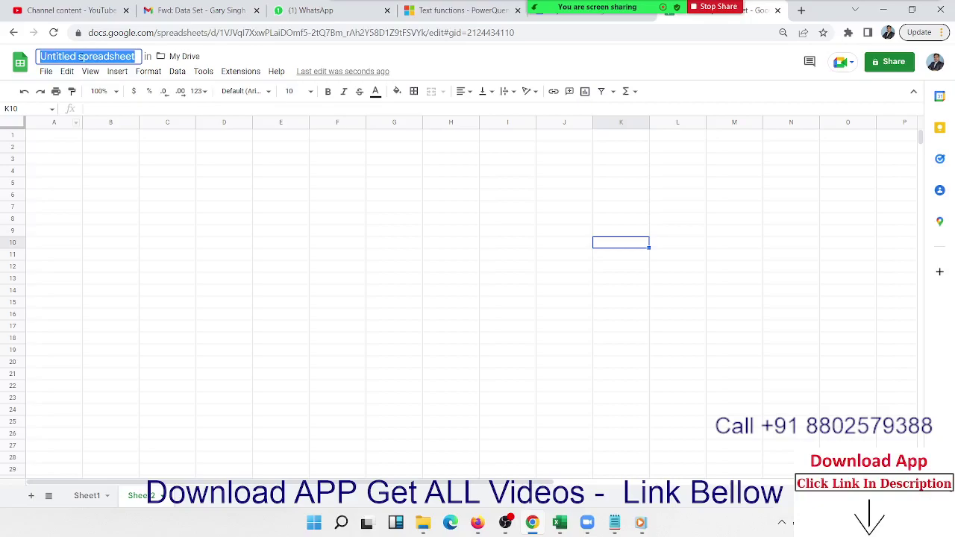
pyautogui.write('Data')
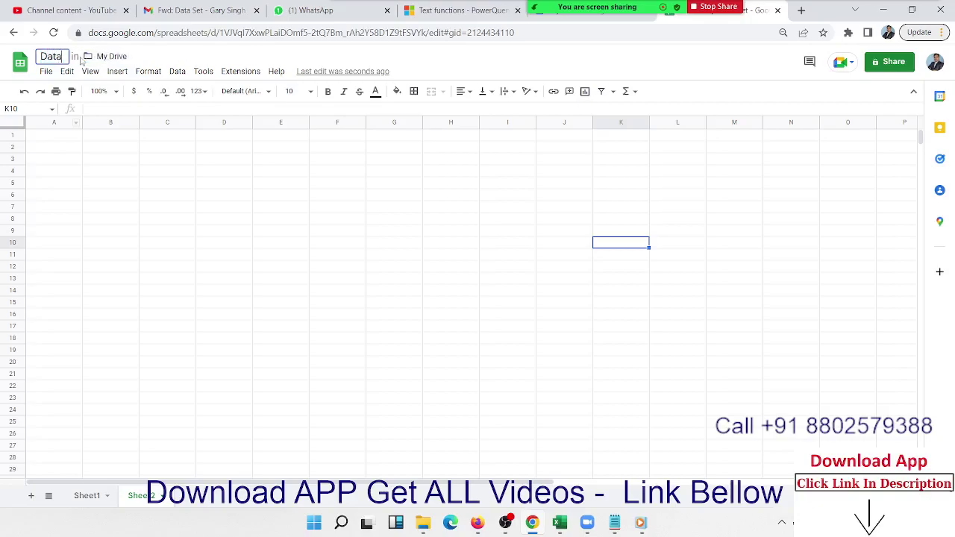
pyautogui.write('-File')
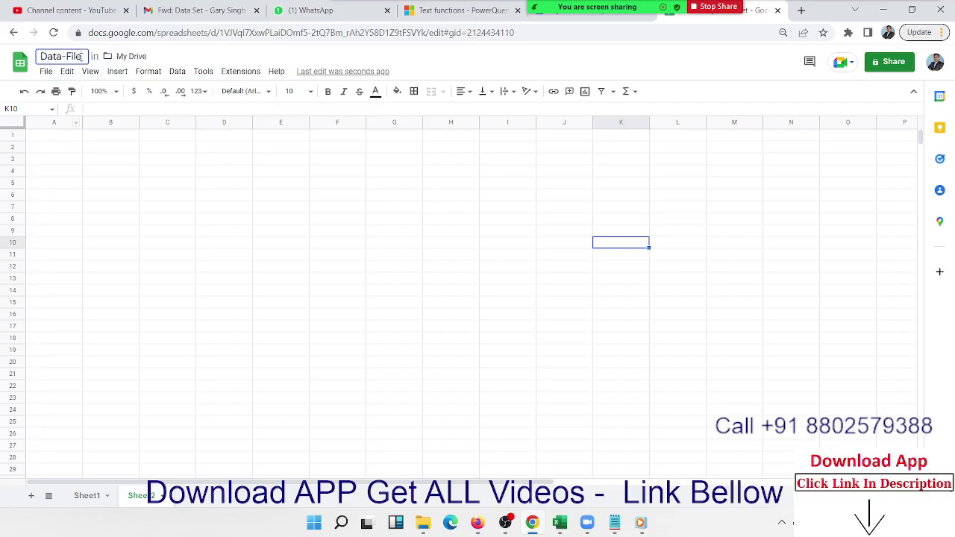
pyautogui.press('Return')
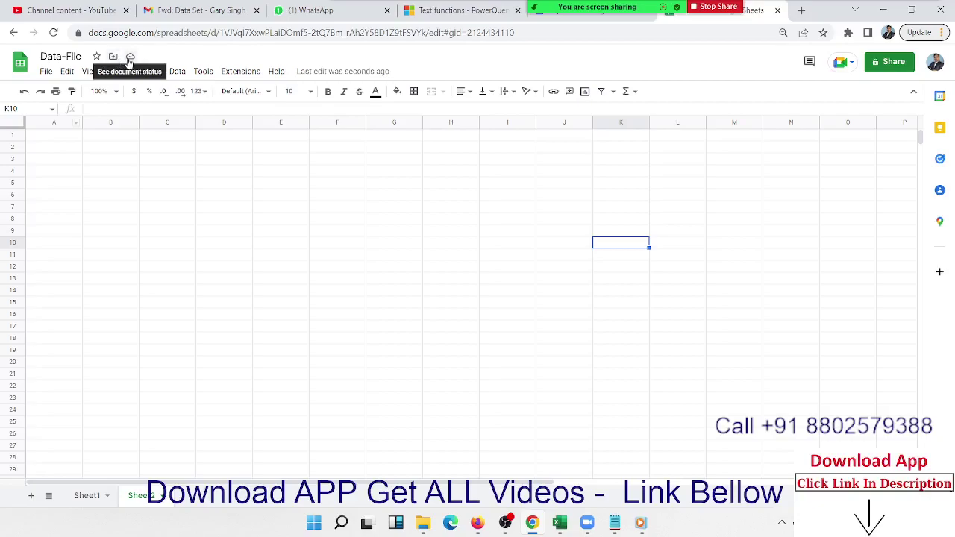
pyautogui.click(130, 59)
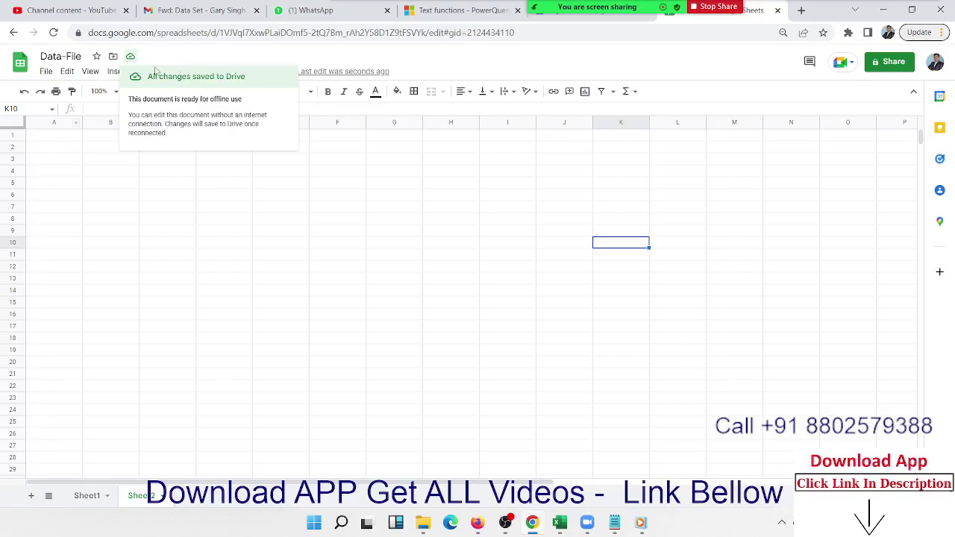
pyautogui.click(113, 58)
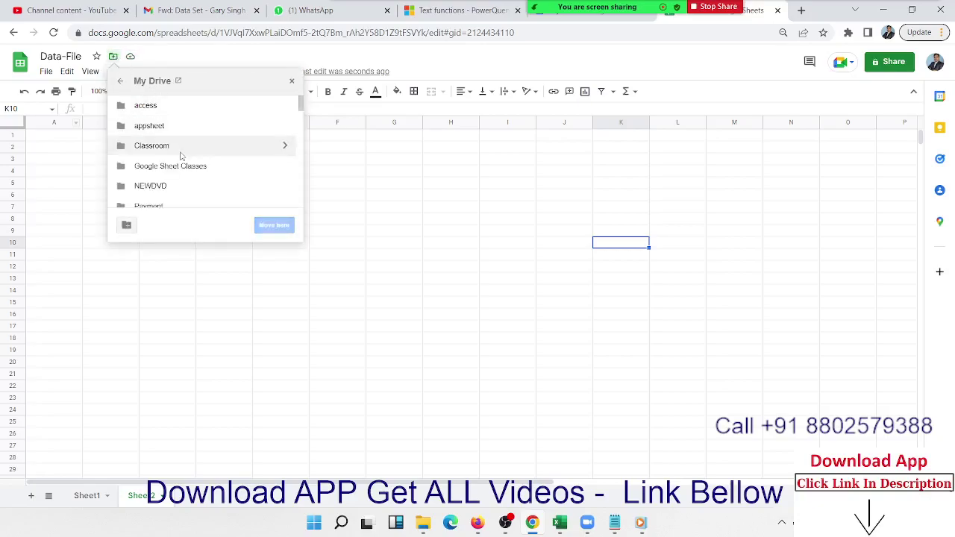
pyautogui.scroll(-2, 180, 155)
pyautogui.scroll(-2, 181, 155)
pyautogui.scroll(-1, 180, 155)
pyautogui.scroll(5, 180, 156)
pyautogui.scroll(-3, 181, 155)
pyautogui.scroll(3, 183, 155)
pyautogui.scroll(-3, 211, 153)
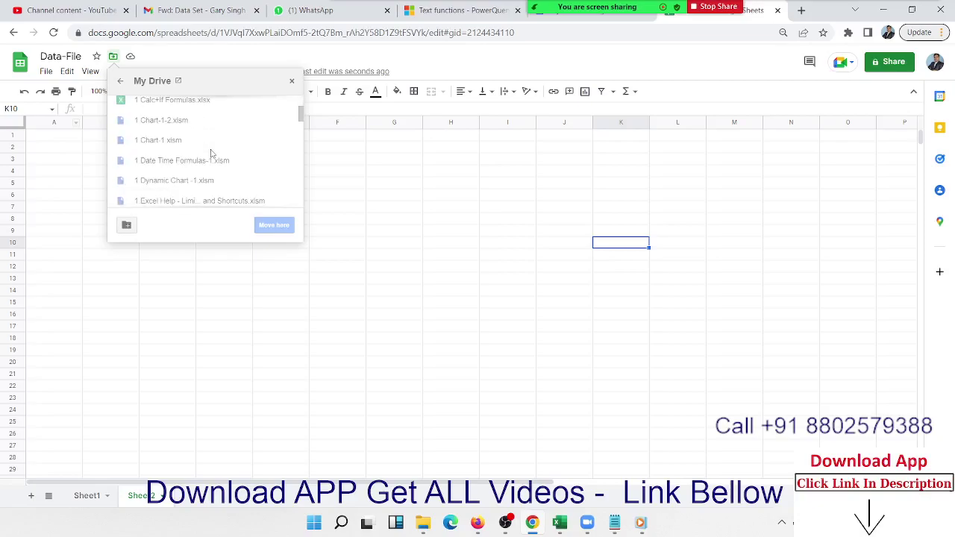
pyautogui.click(424, 193)
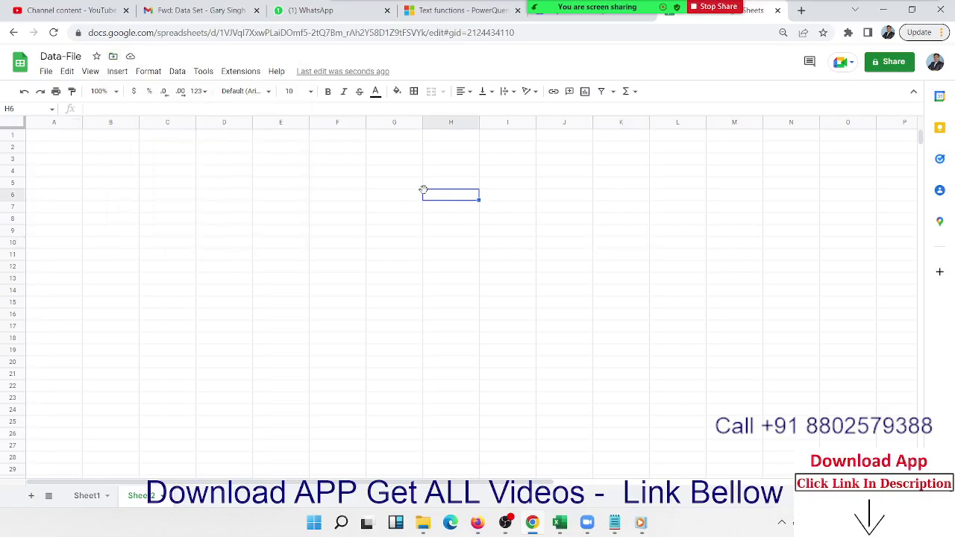
# Step: Select cell C4, then scroll through all spreadsheets on the Sheets home page
pyautogui.click(165, 174)
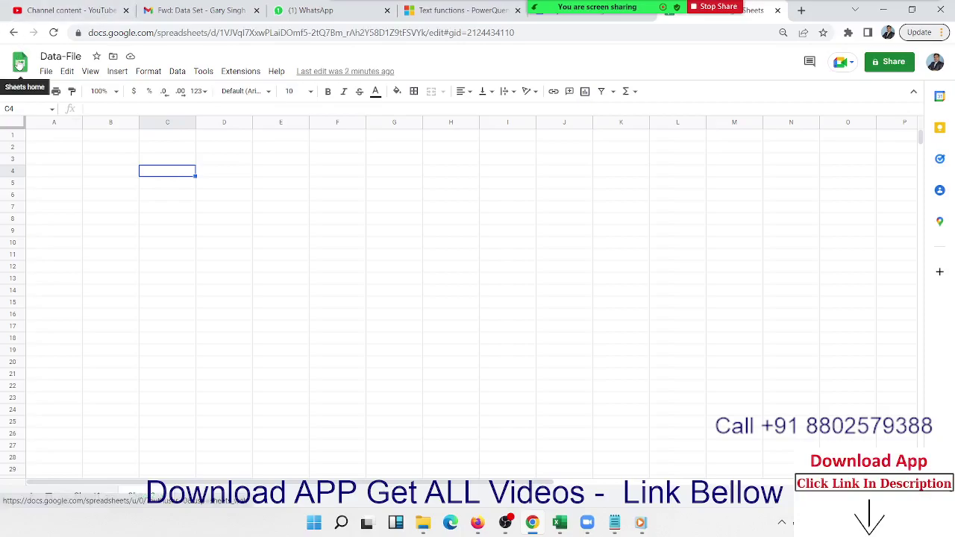
pyautogui.click(19, 64)
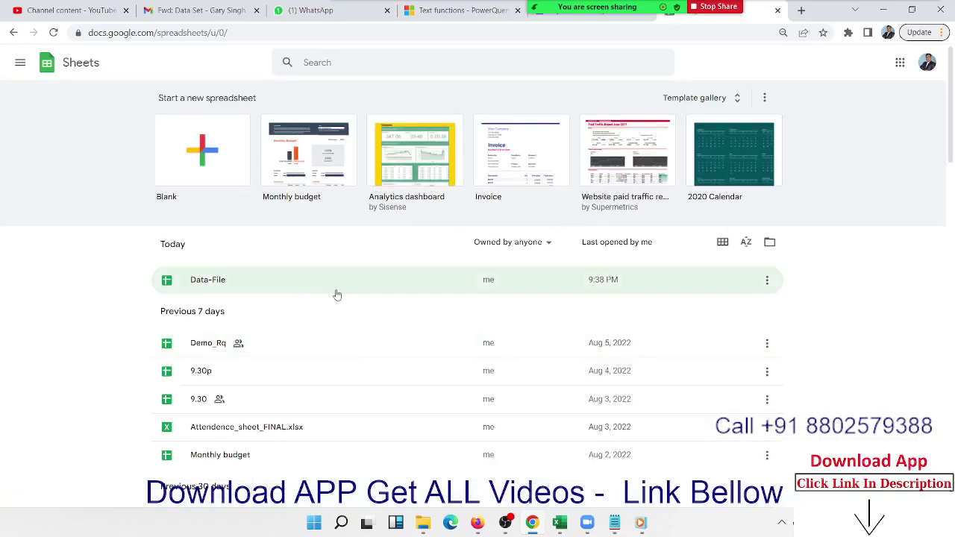
pyautogui.scroll(-10, 335, 294)
pyautogui.scroll(-5, 335, 294)
pyautogui.scroll(-2, 333, 297)
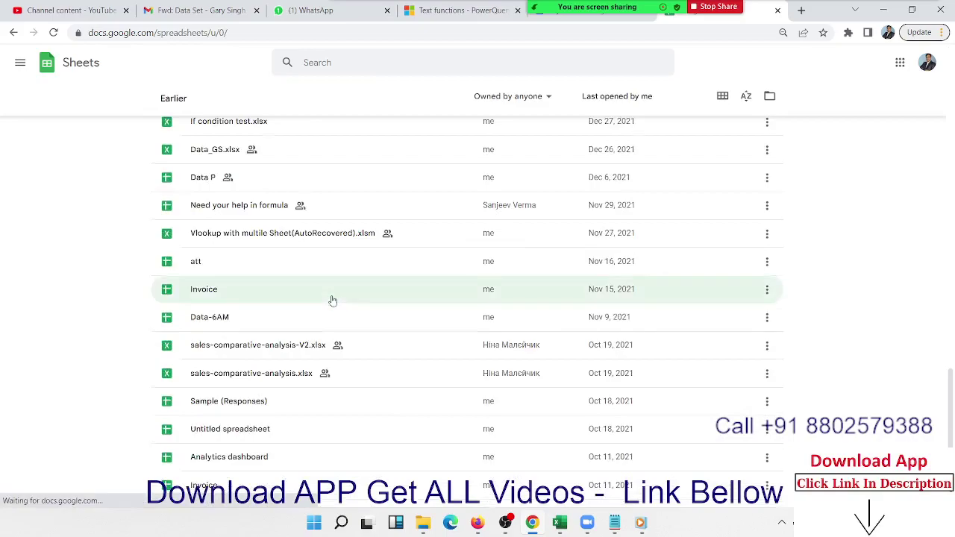
pyautogui.scroll(-1, 332, 300)
pyautogui.scroll(-10, 332, 300)
pyautogui.scroll(-5, 332, 310)
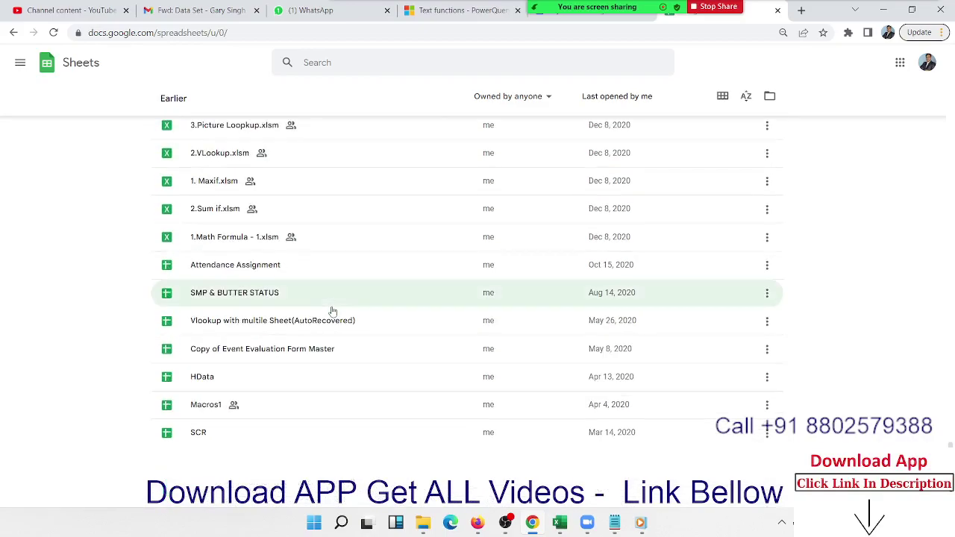
pyautogui.scroll(5, 515, 302)
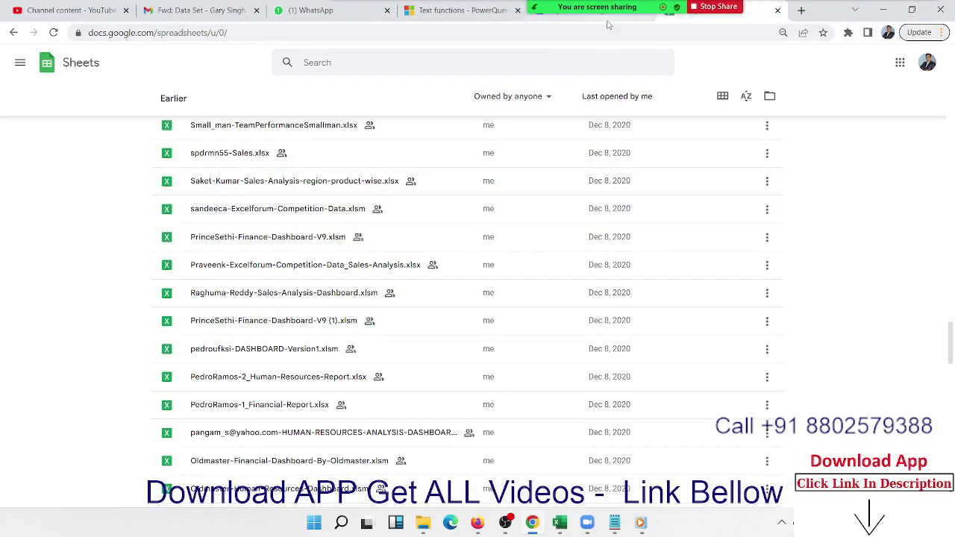
# Step: Scroll through the My Drive file list in Google Drive
pyautogui.click(608, 24)
pyautogui.scroll(-10, 373, 359)
pyautogui.scroll(-5, 371, 359)
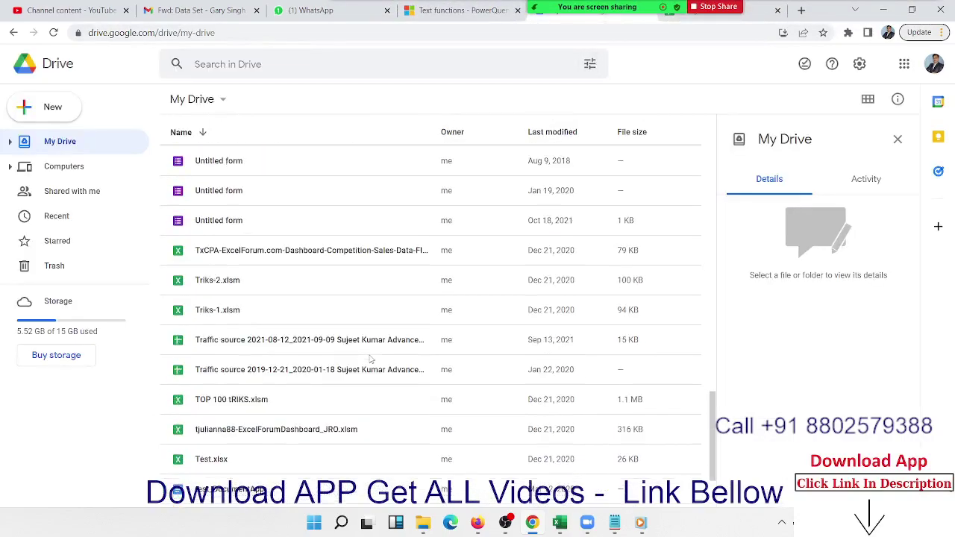
pyautogui.scroll(-8, 371, 359)
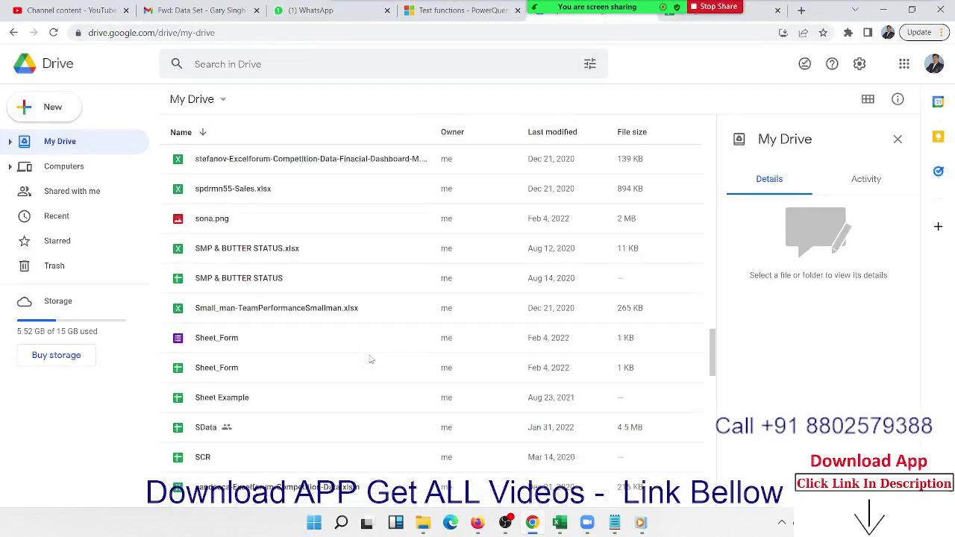
# Step: Scroll the Sheets home file list again, then go back to the Data-File spreadsheet
pyautogui.click(759, 16)
pyautogui.scroll(-5, 321, 246)
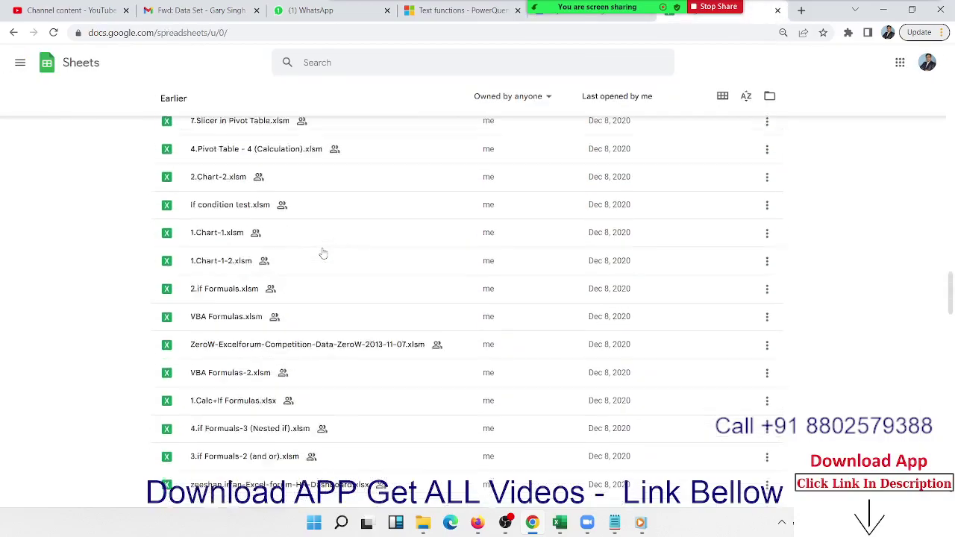
pyautogui.scroll(5, 323, 253)
pyautogui.scroll(-5, 323, 254)
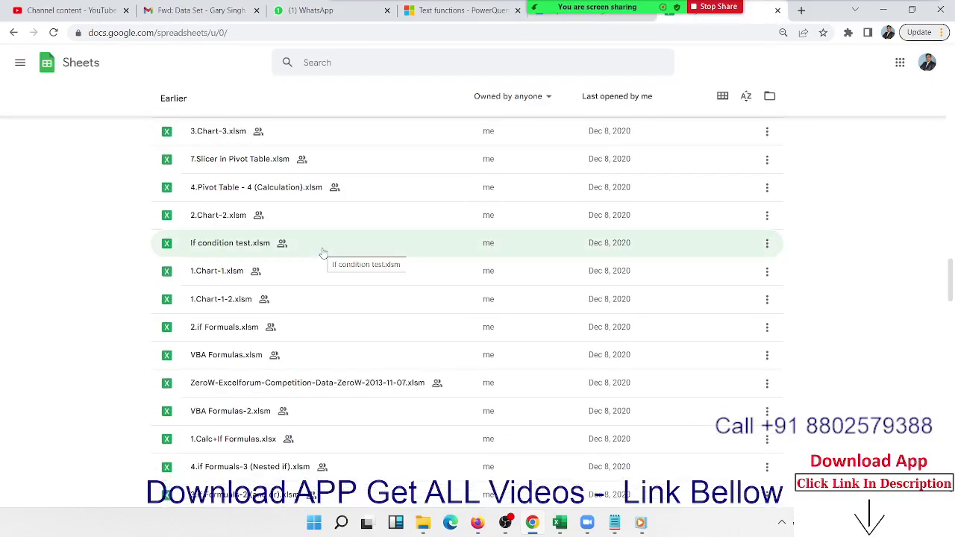
pyautogui.scroll(6, 323, 255)
pyautogui.scroll(3, 323, 254)
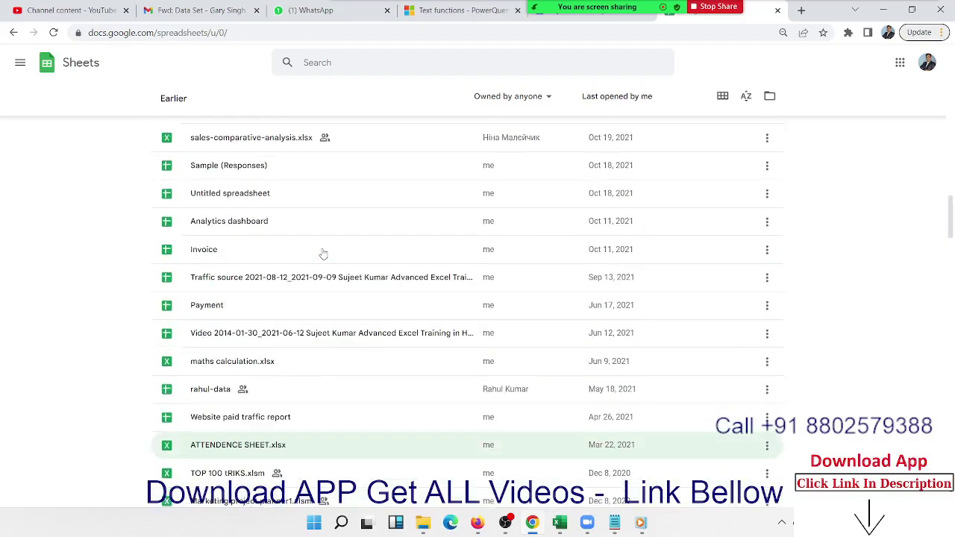
pyautogui.scroll(5, 323, 255)
pyautogui.scroll(2, 323, 255)
pyautogui.scroll(2, 323, 255)
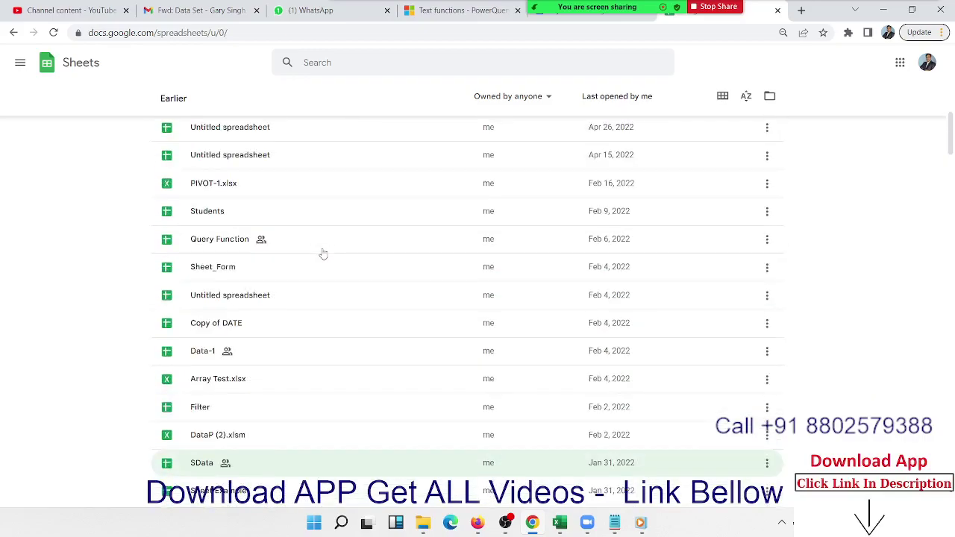
pyautogui.scroll(3, 324, 254)
pyautogui.scroll(1, 323, 254)
pyautogui.scroll(3, 323, 254)
pyautogui.scroll(5, 323, 254)
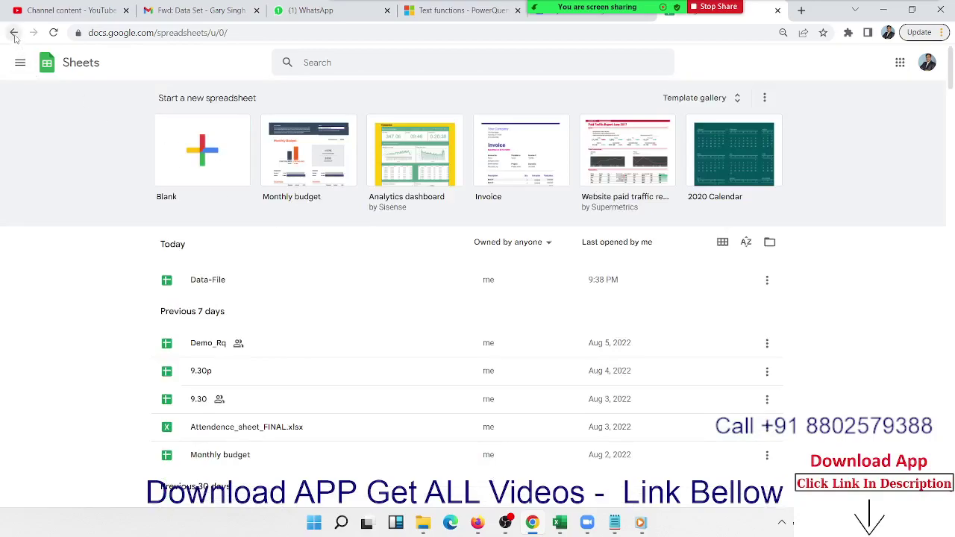
pyautogui.click(14, 33)
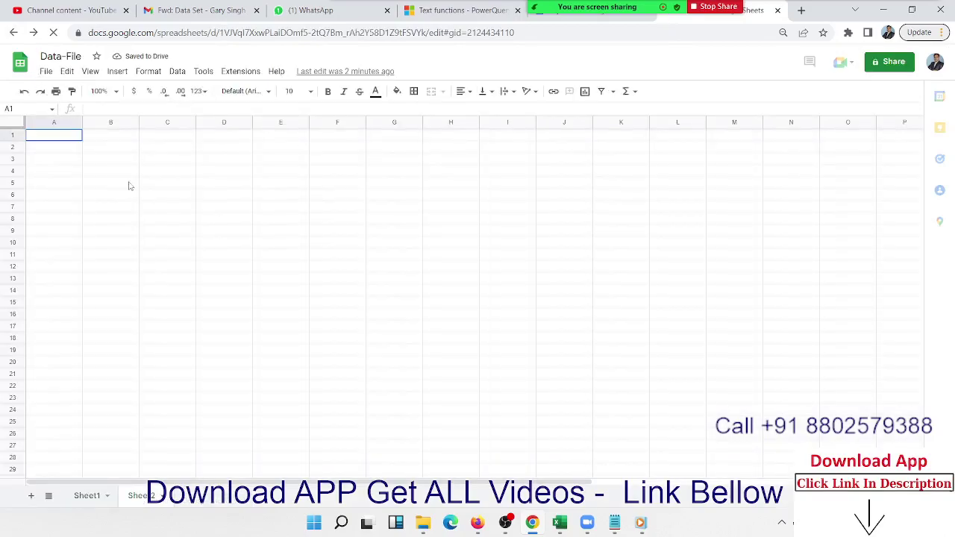
# Step: Select cell E8, open the template gallery from File > New, and scroll through the templates
pyautogui.click(255, 222)
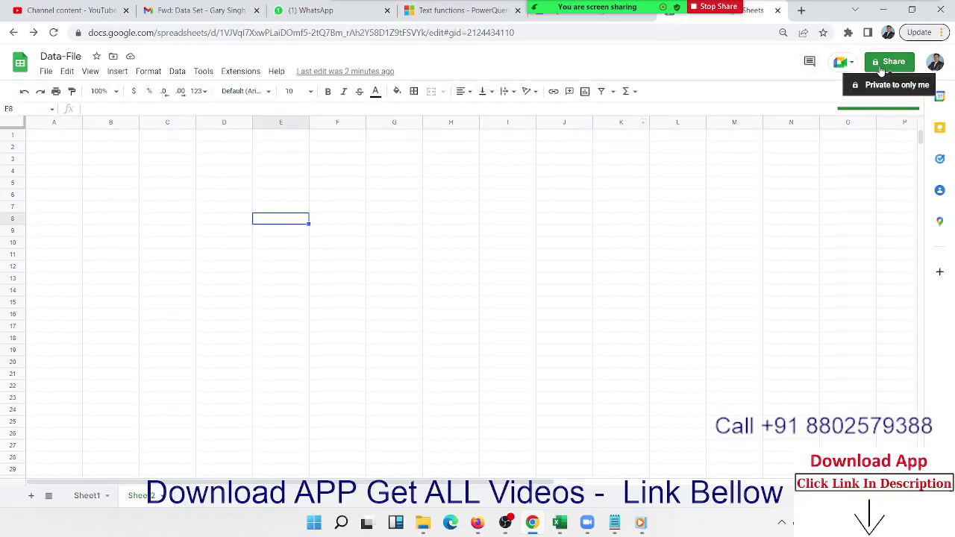
pyautogui.click(47, 73)
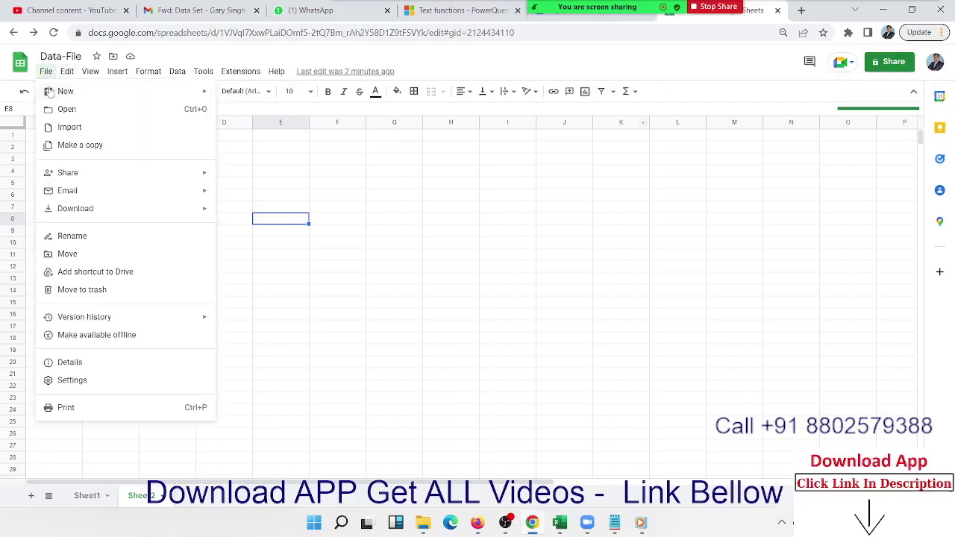
pyautogui.moveTo(49, 91)
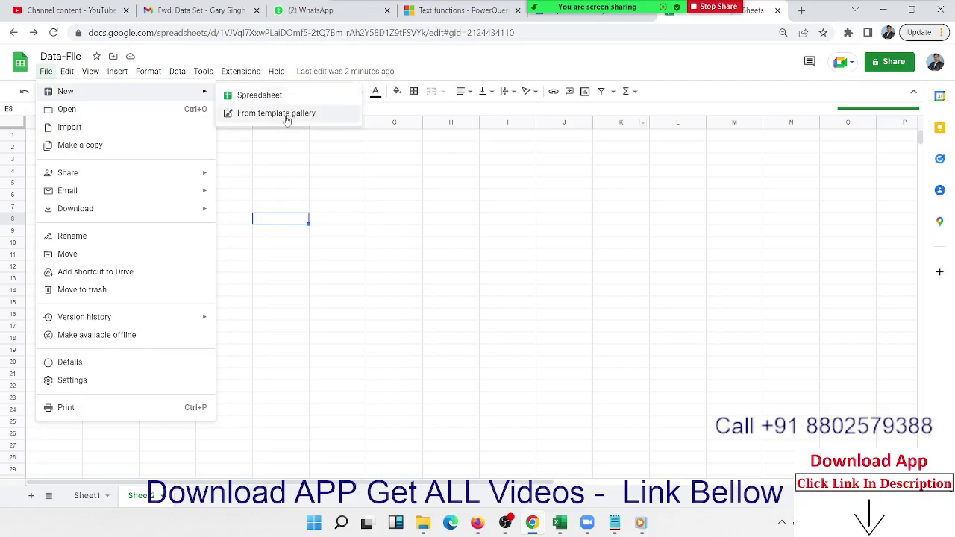
pyautogui.click(286, 116)
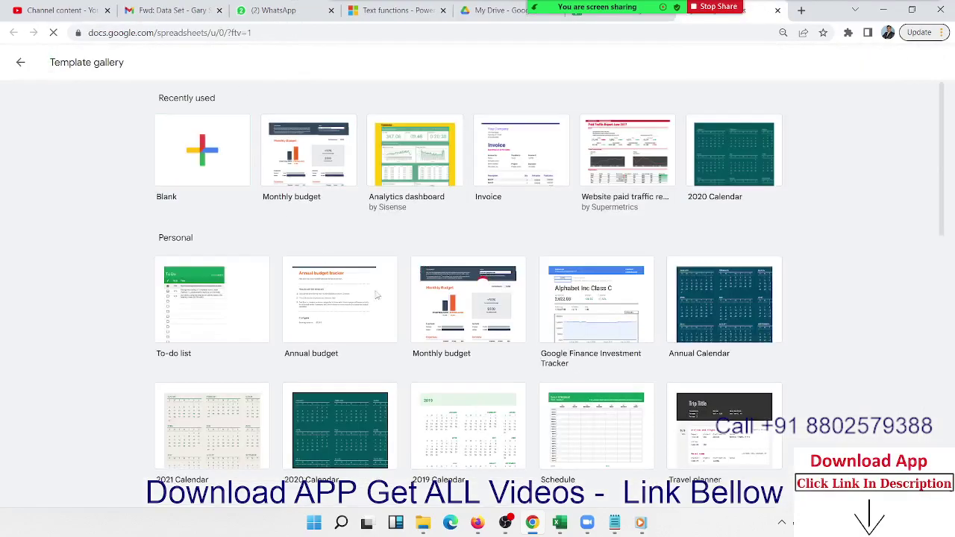
pyautogui.scroll(-5, 459, 303)
pyautogui.scroll(-8, 460, 303)
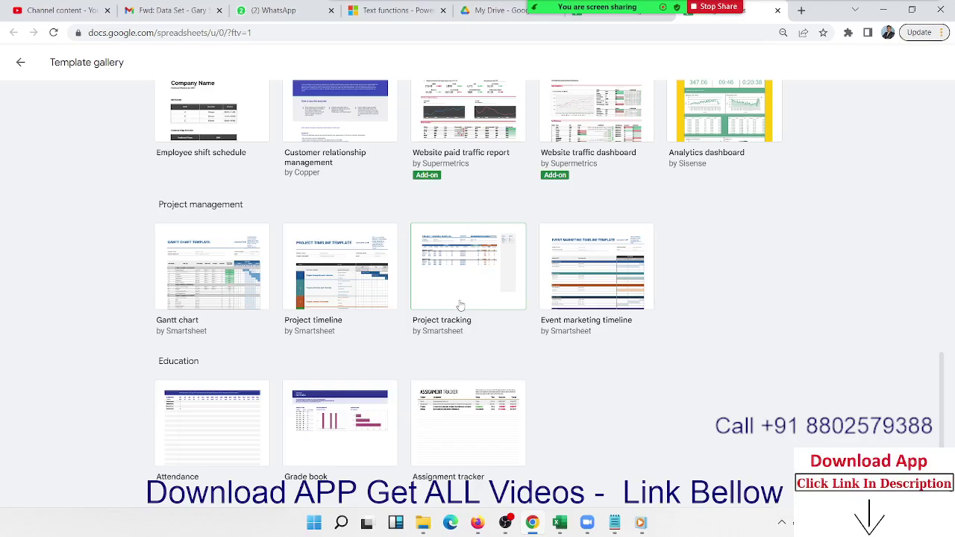
pyautogui.scroll(15, 461, 306)
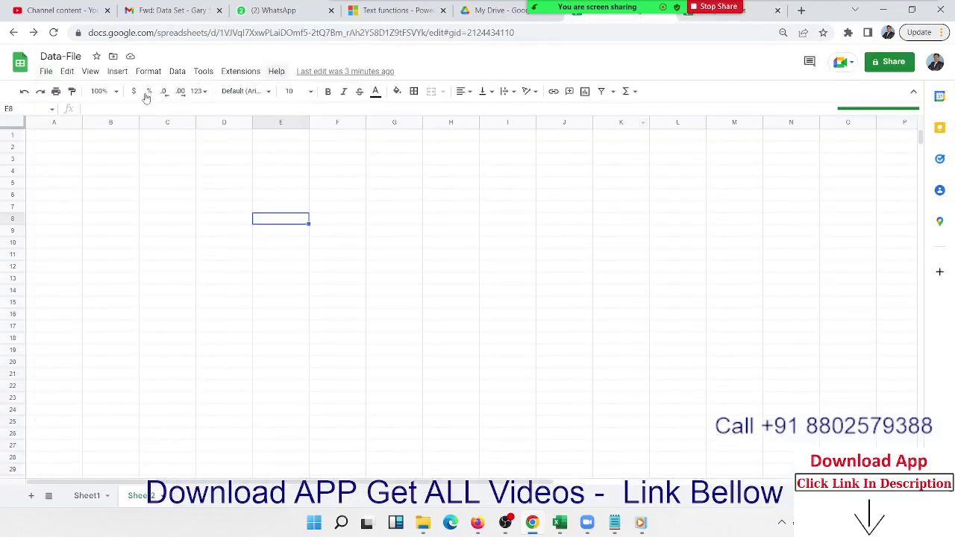
# Step: Open File > Open and scroll through the My Drive spreadsheets in the Open a file dialog
pyautogui.click(46, 73)
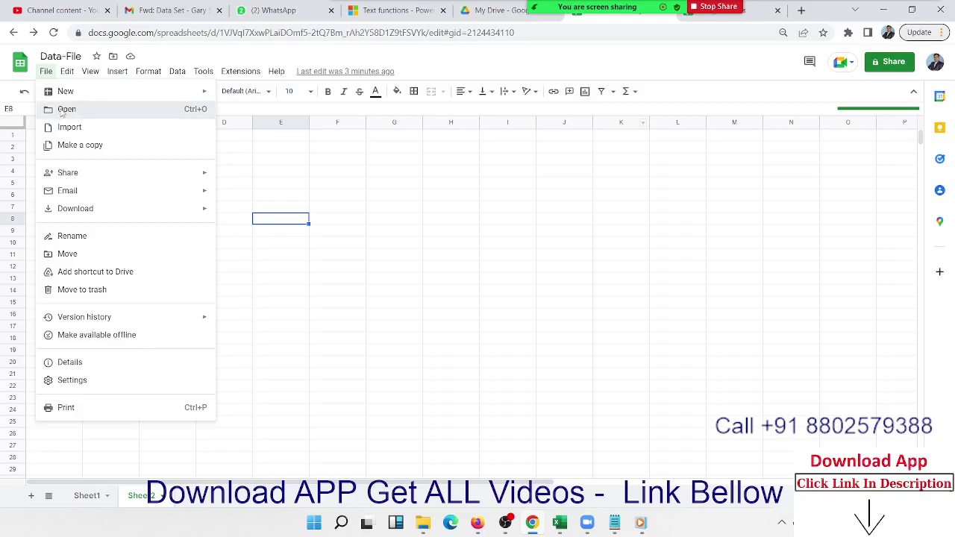
pyautogui.click(62, 110)
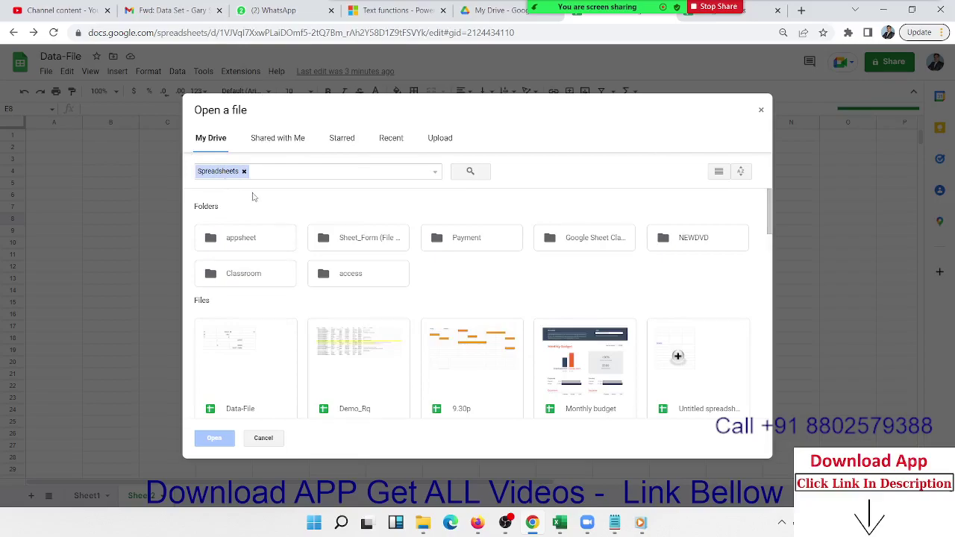
pyautogui.scroll(-5, 364, 279)
pyautogui.scroll(-5, 364, 280)
pyautogui.scroll(-2, 365, 279)
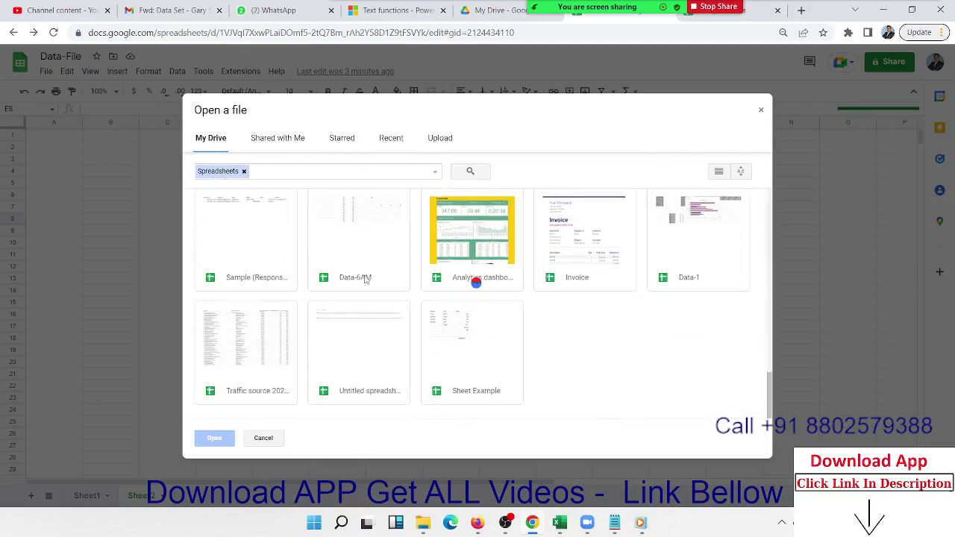
pyautogui.scroll(-5, 365, 279)
pyautogui.scroll(-3, 365, 279)
pyautogui.scroll(-3, 365, 279)
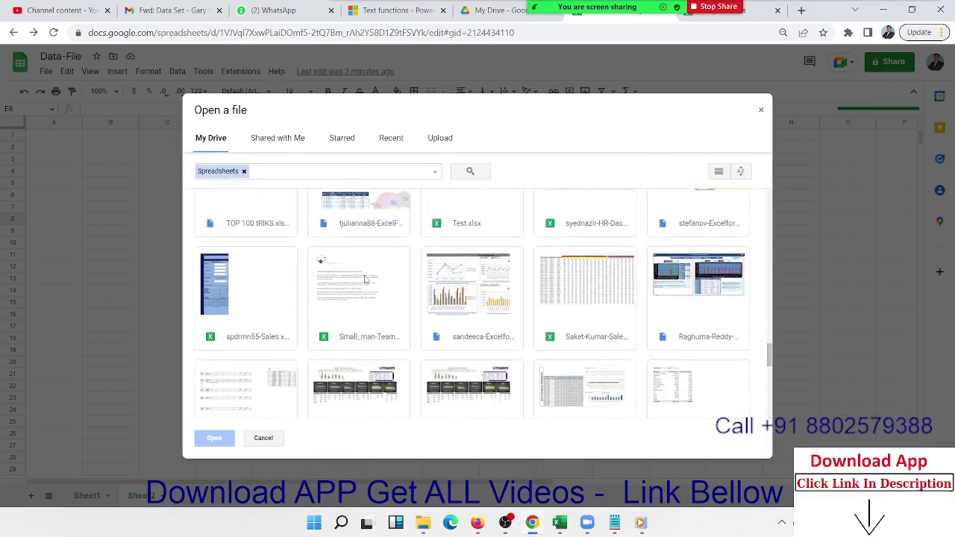
pyautogui.scroll(-5, 365, 279)
pyautogui.scroll(10, 365, 279)
pyautogui.scroll(4, 365, 279)
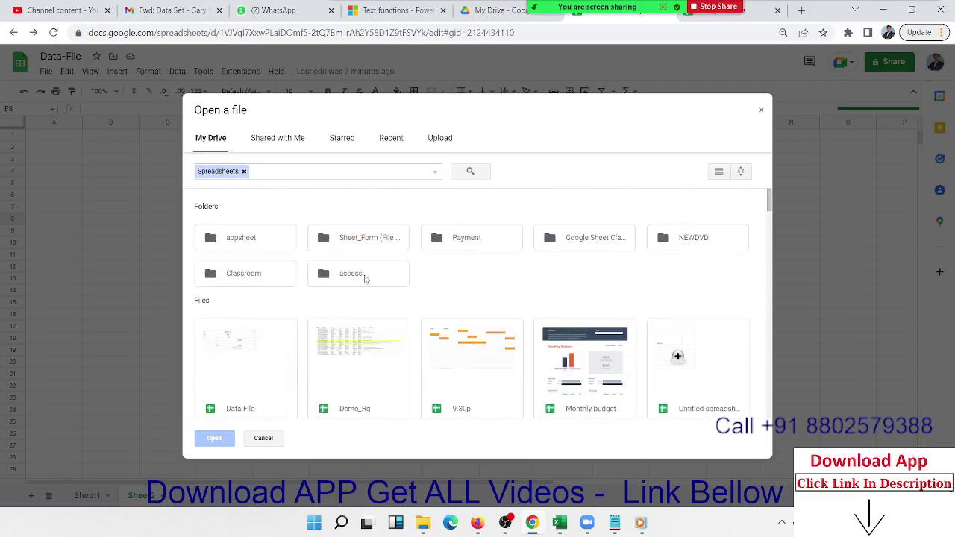
# Step: Check the Shared with me tab, then return to the My Drive list
pyautogui.click(263, 140)
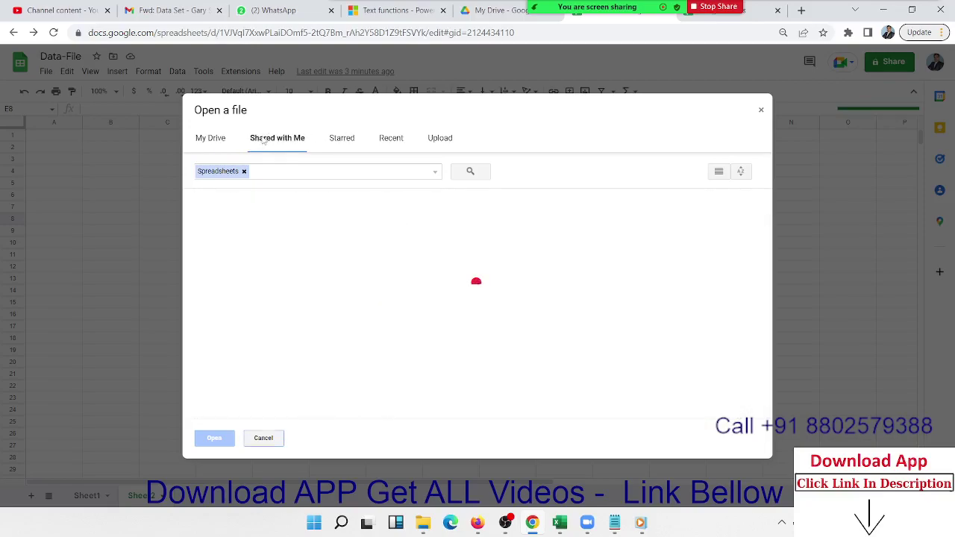
pyautogui.click(211, 142)
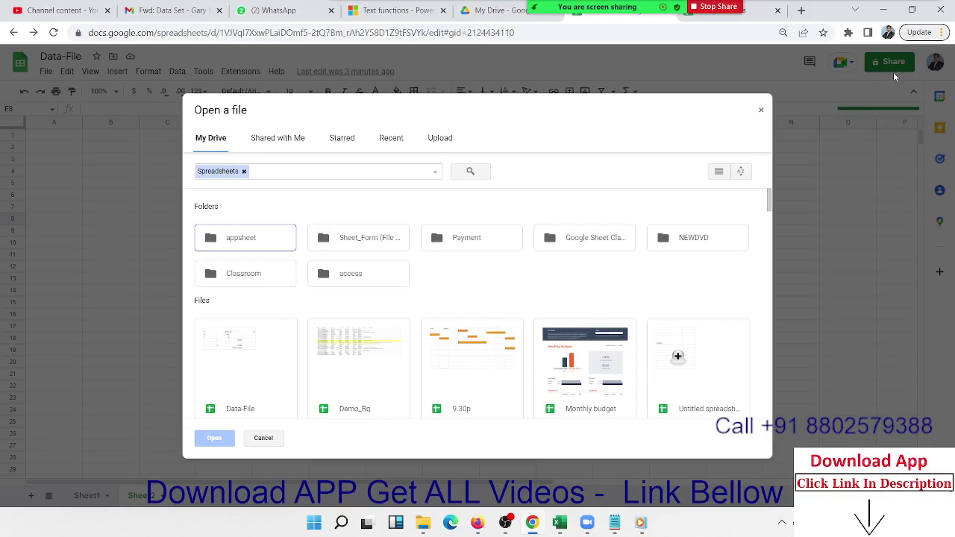
pyautogui.press('super')
pyautogui.press('Escape')
pyautogui.click(893, 74)
pyautogui.click(893, 74)
# Step: Browse the shared and starred spreadsheet lists, then switch to the My Drive browser tab
pyautogui.click(255, 142)
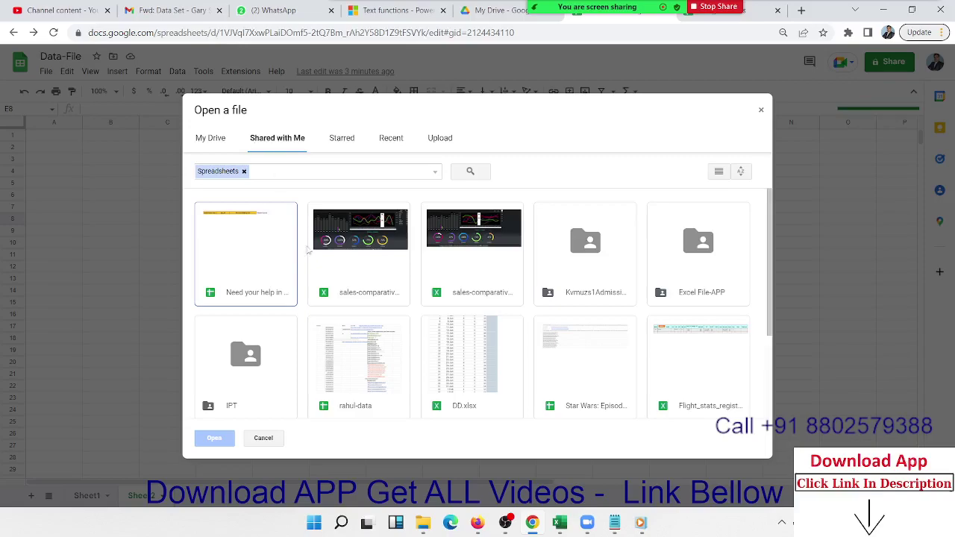
pyautogui.scroll(-2, 419, 373)
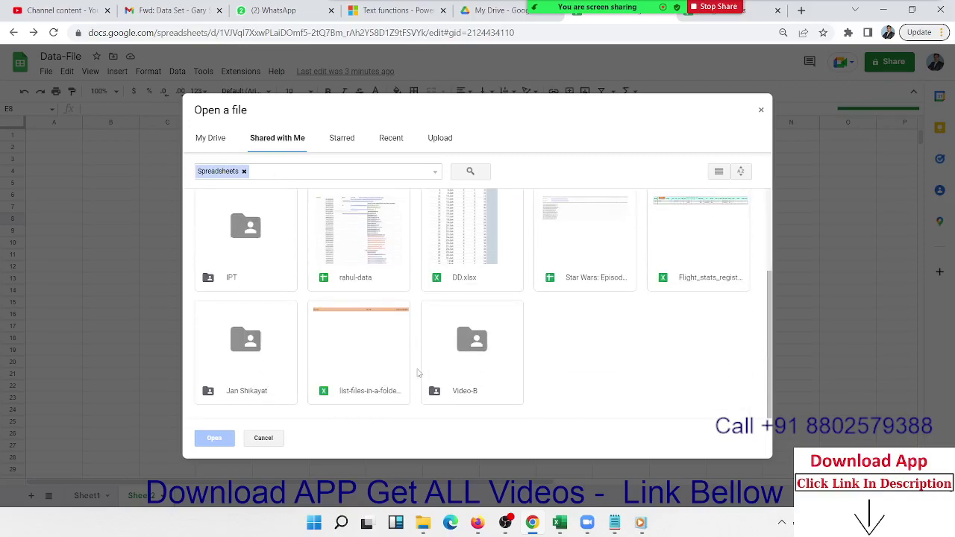
pyautogui.scroll(2, 418, 374)
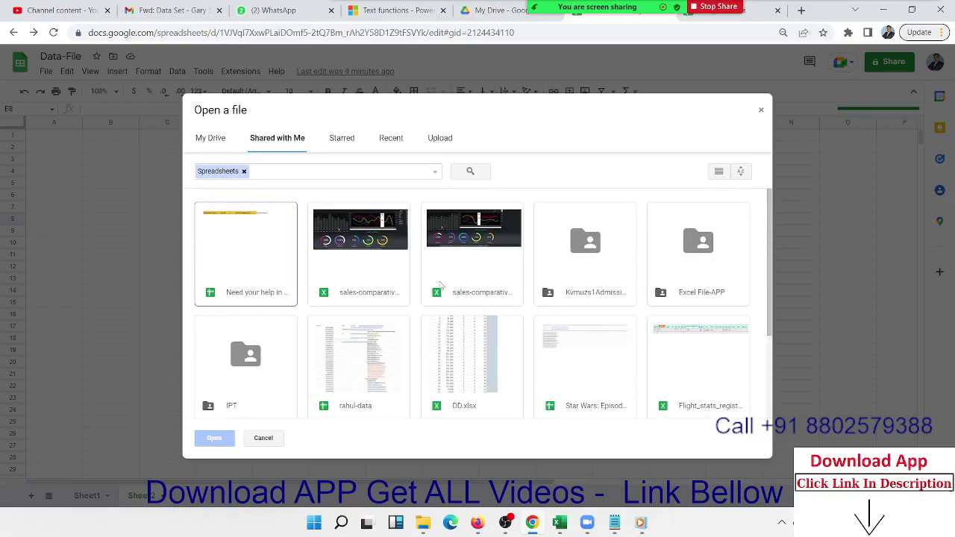
pyautogui.click(341, 139)
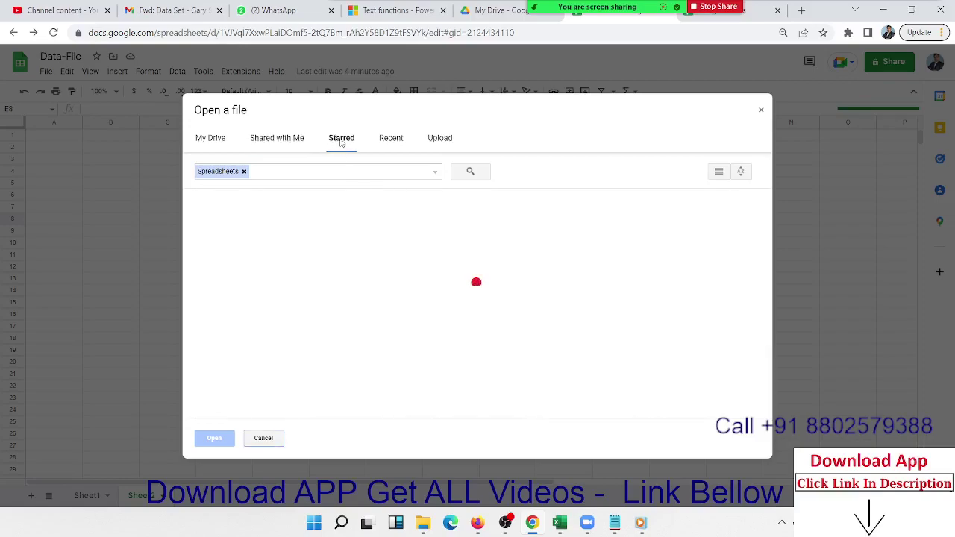
pyautogui.click(518, 22)
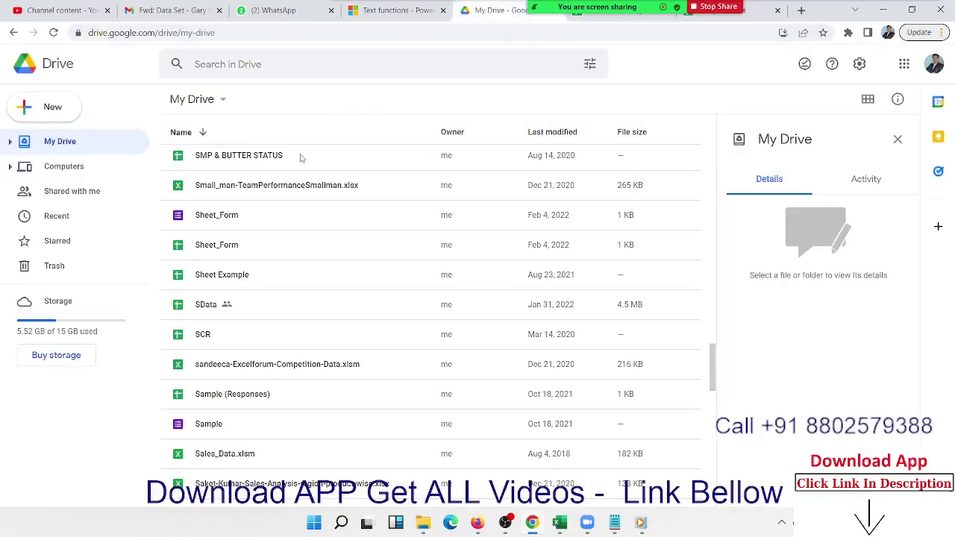
# Step: View the context menu of the SMP & BUTTER STATUS file, then return to the Data-File tab
pyautogui.rightClick(220, 158)
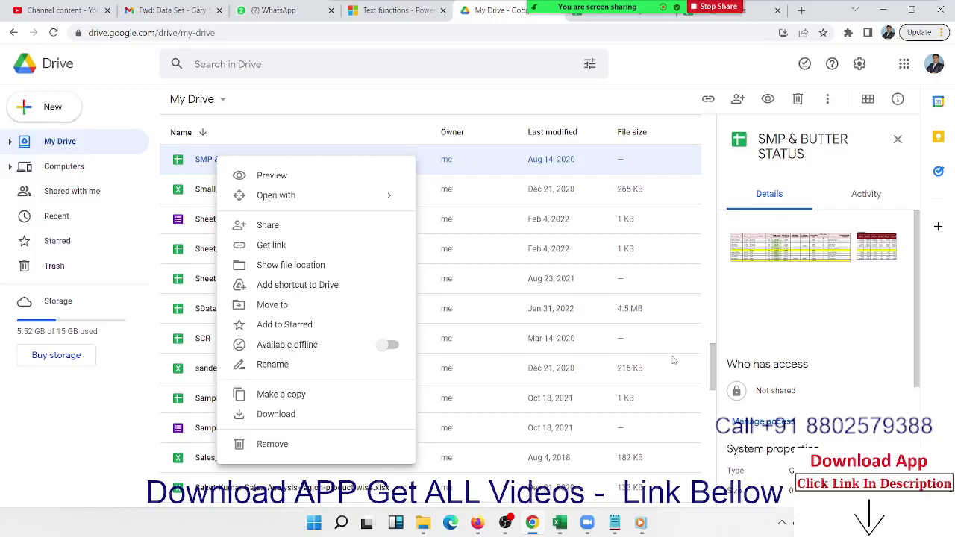
pyautogui.click(636, 19)
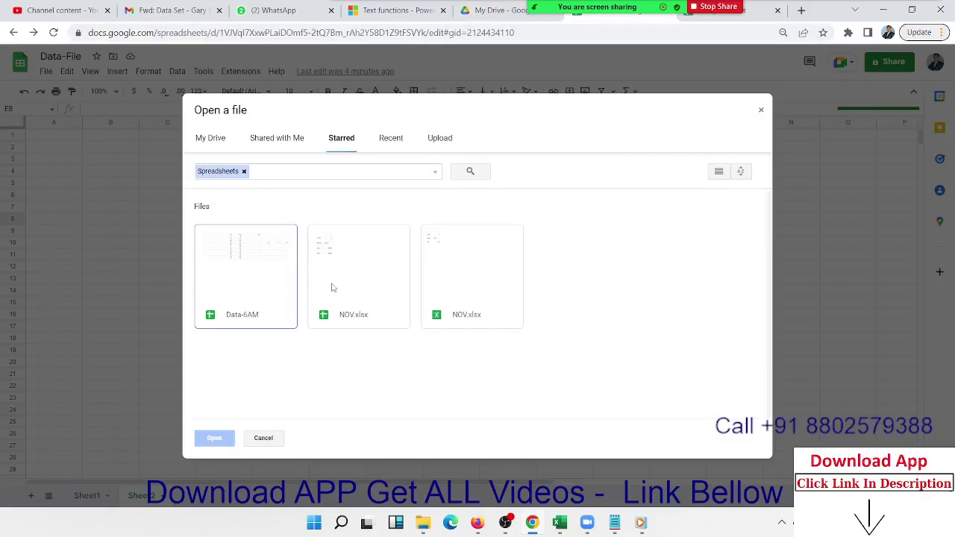
# Step: Show the Recent tab and scroll through recent spreadsheets, with Data-File under Today
pyautogui.click(390, 148)
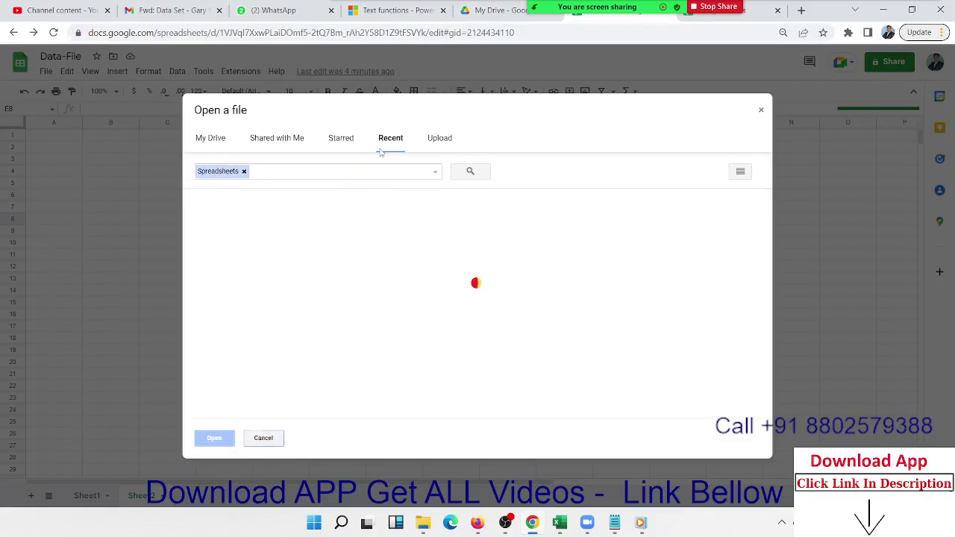
pyautogui.scroll(-5, 373, 308)
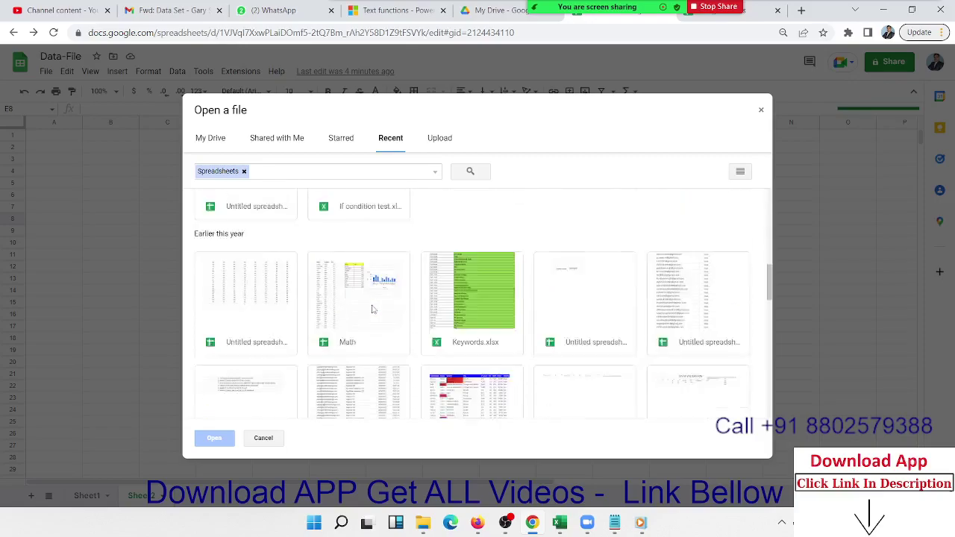
pyautogui.scroll(-3, 373, 309)
pyautogui.scroll(-3, 373, 309)
pyautogui.scroll(-3, 373, 309)
pyautogui.scroll(-3, 374, 306)
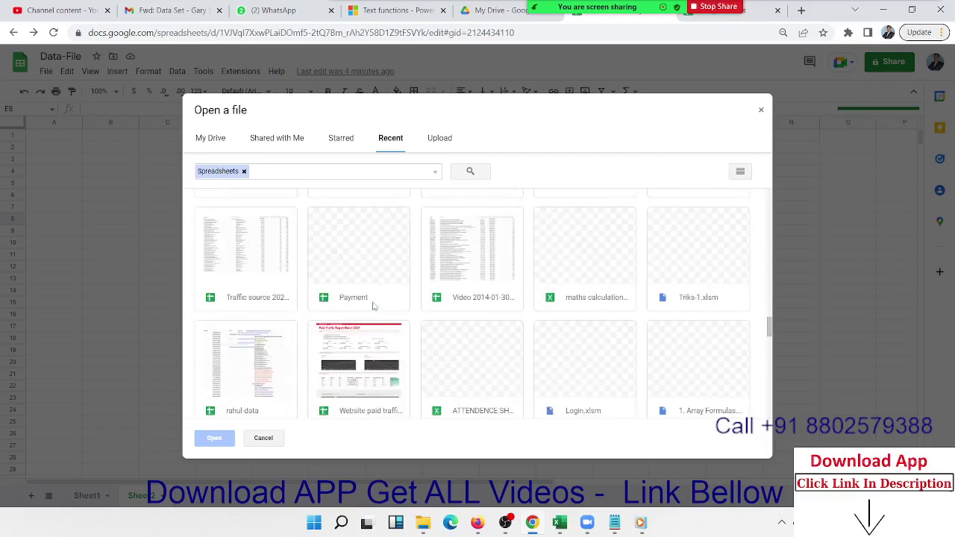
pyautogui.scroll(-3, 377, 303)
pyautogui.scroll(10, 379, 301)
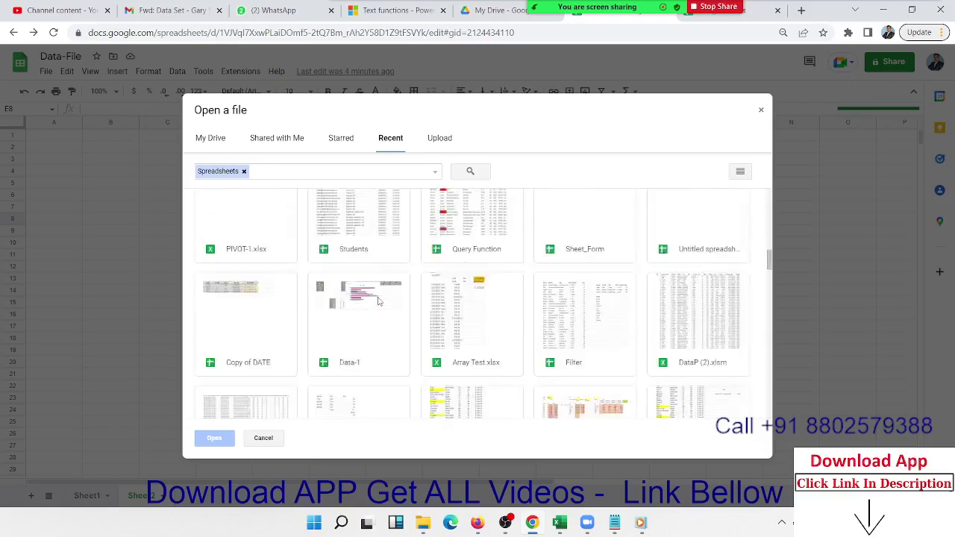
pyautogui.scroll(10, 378, 301)
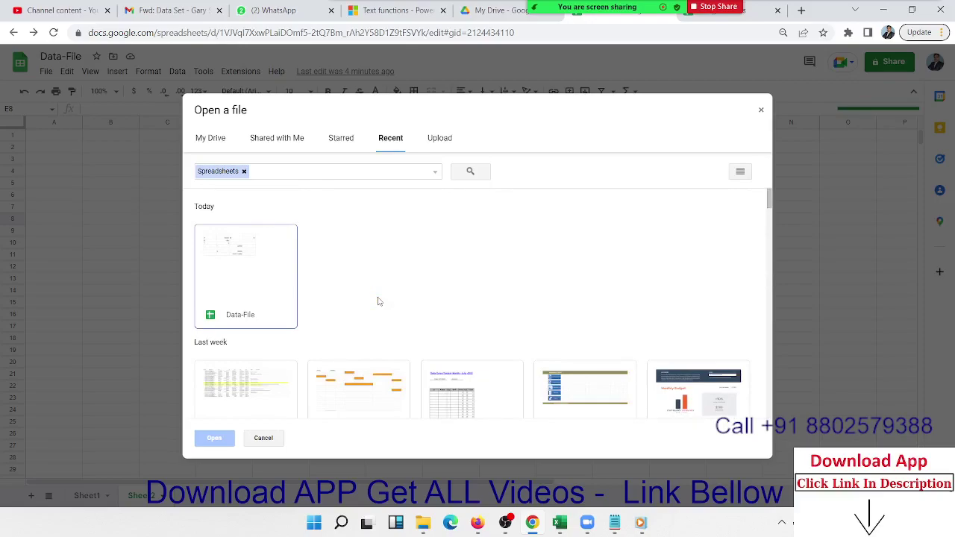
# Step: Upload PQ_data from G:\Power-Query\Power Query Function and open it as a spreadsheet
pyautogui.click(439, 140)
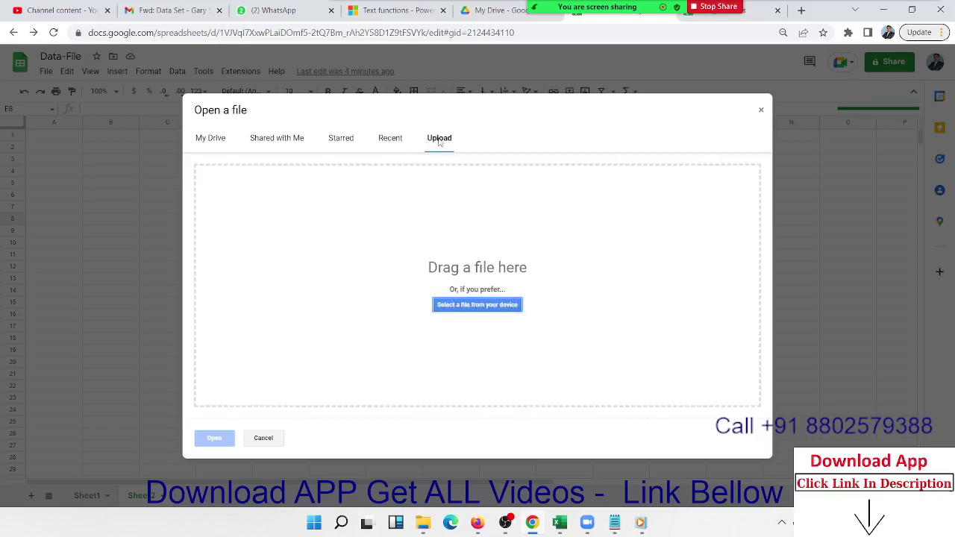
pyautogui.click(445, 308)
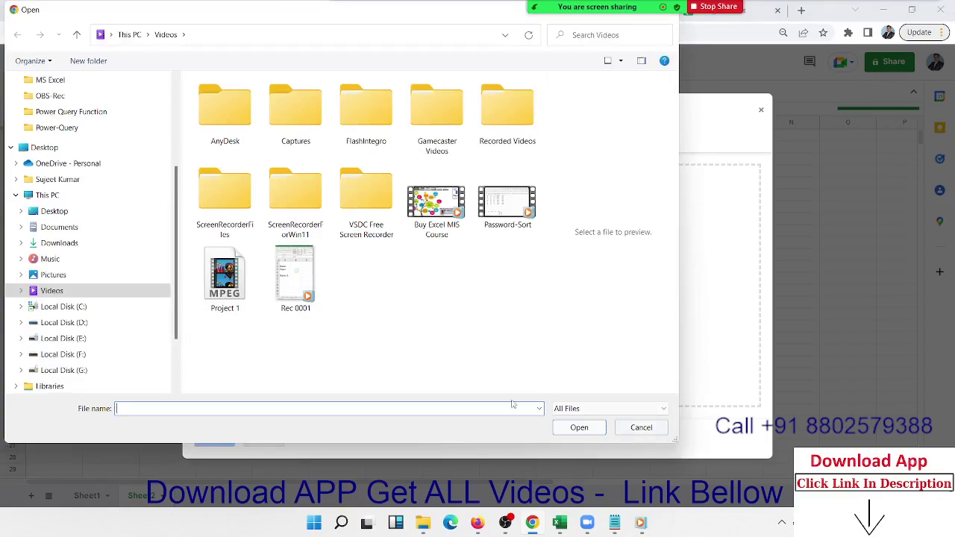
pyautogui.click(81, 369)
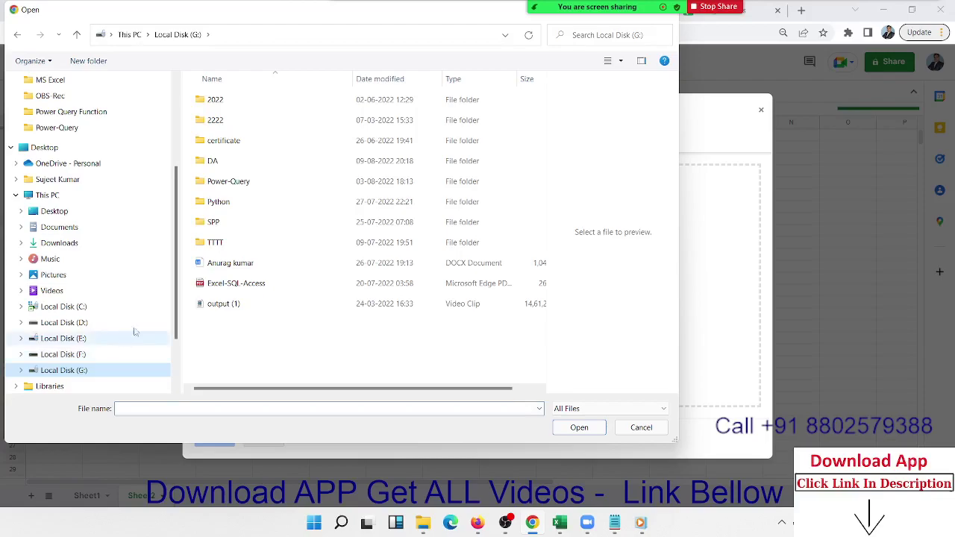
pyautogui.doubleClick(232, 183)
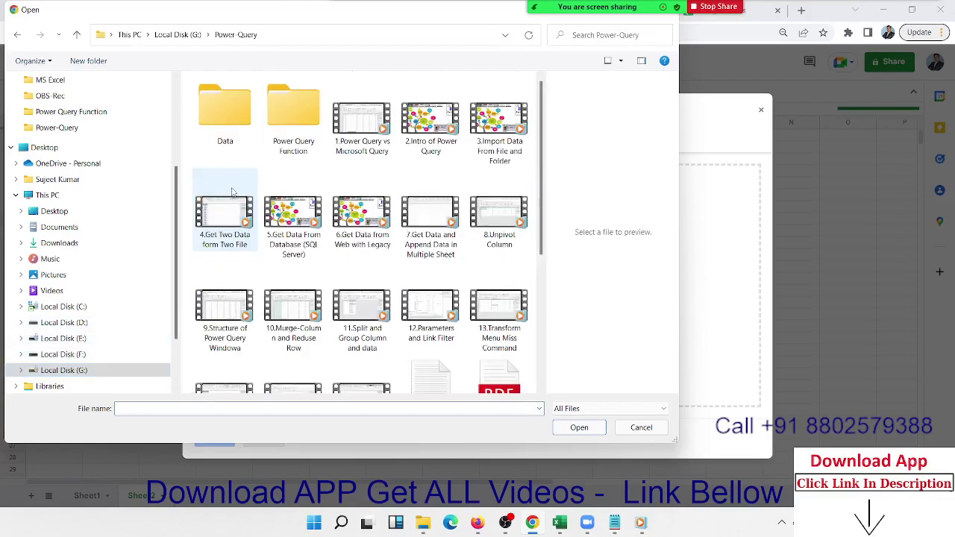
pyautogui.doubleClick(288, 126)
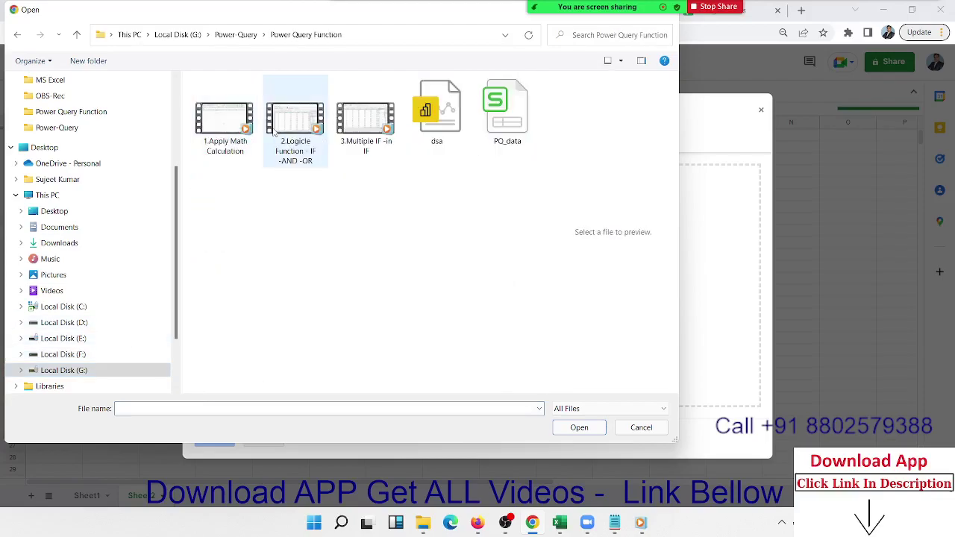
pyautogui.click(502, 129)
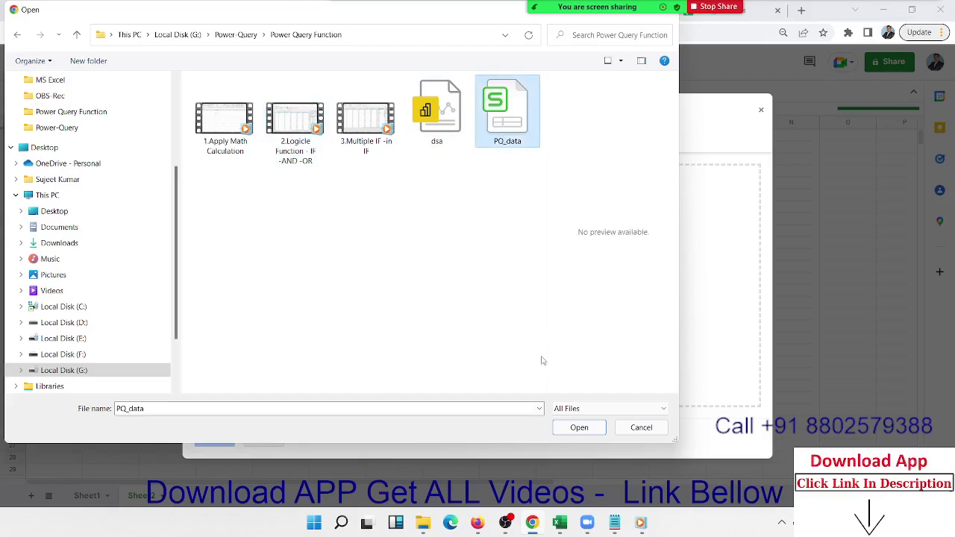
pyautogui.click(582, 428)
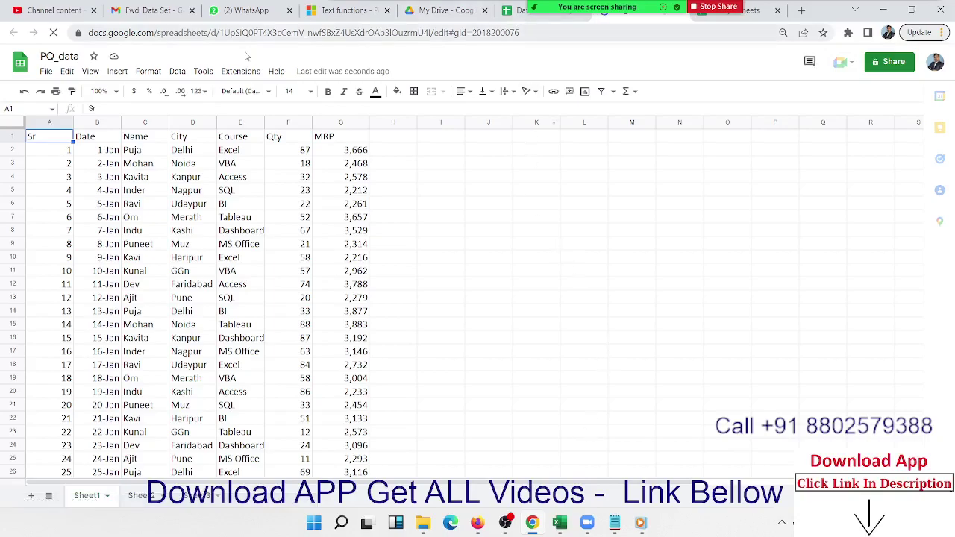
# Step: Open and dismiss the PQ_data spreadsheet's File menu
pyautogui.click(49, 73)
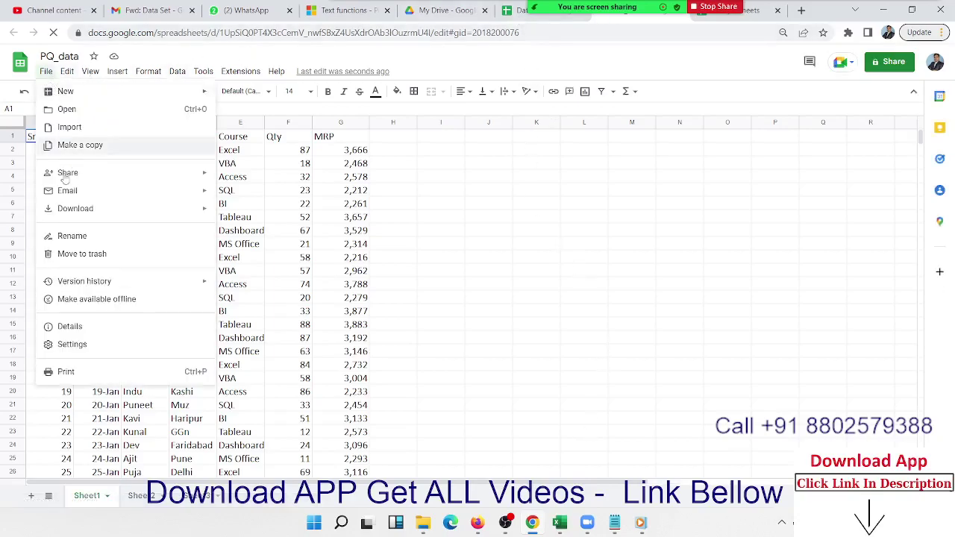
pyautogui.moveTo(67, 190)
pyautogui.click(489, 228)
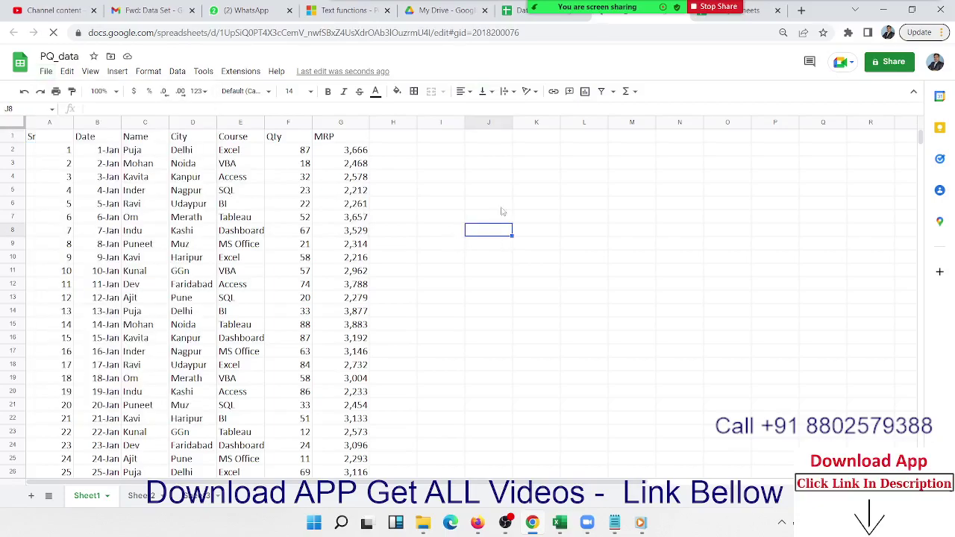
# Step: In My Drive, look at the New menu's File upload option, then close the menu
pyautogui.click(441, 10)
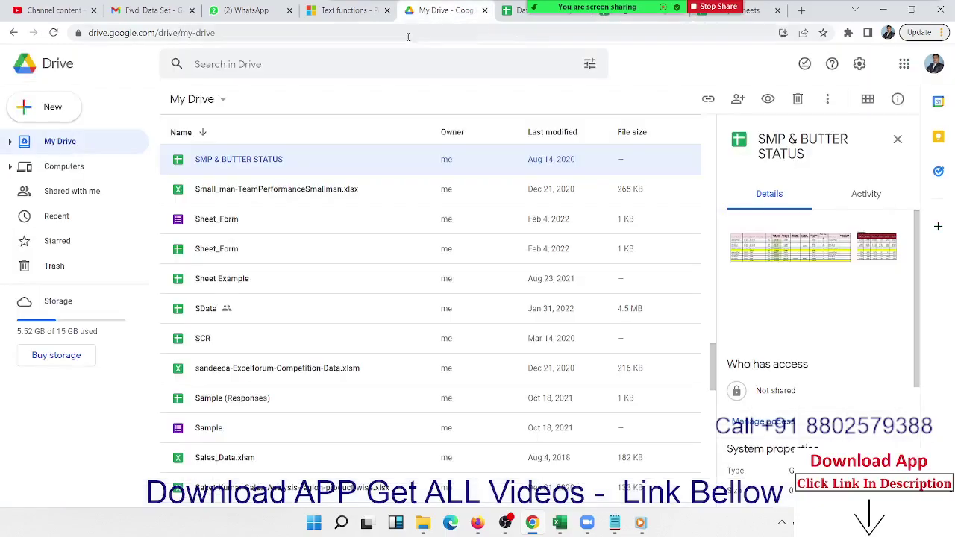
pyautogui.click(66, 118)
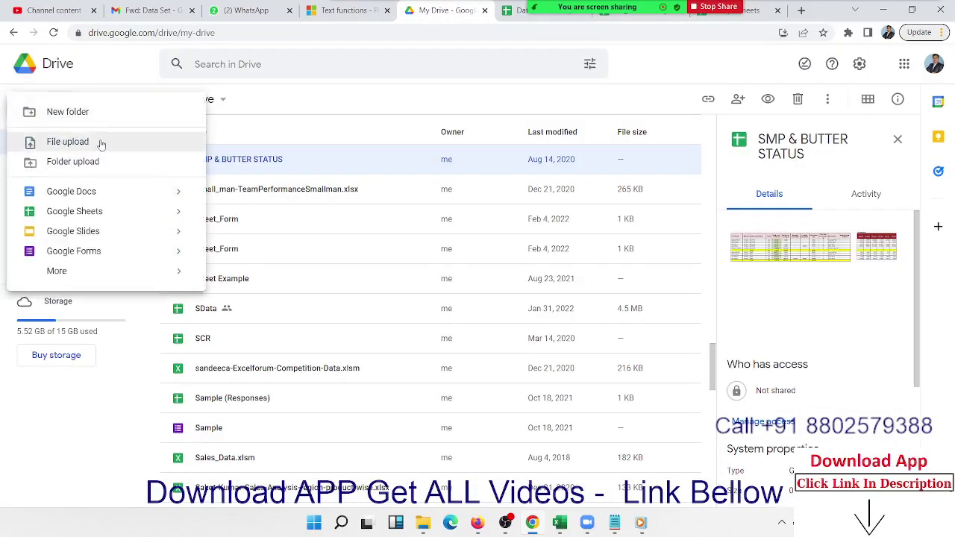
pyautogui.click(101, 144)
pyautogui.moveTo(624, 5)
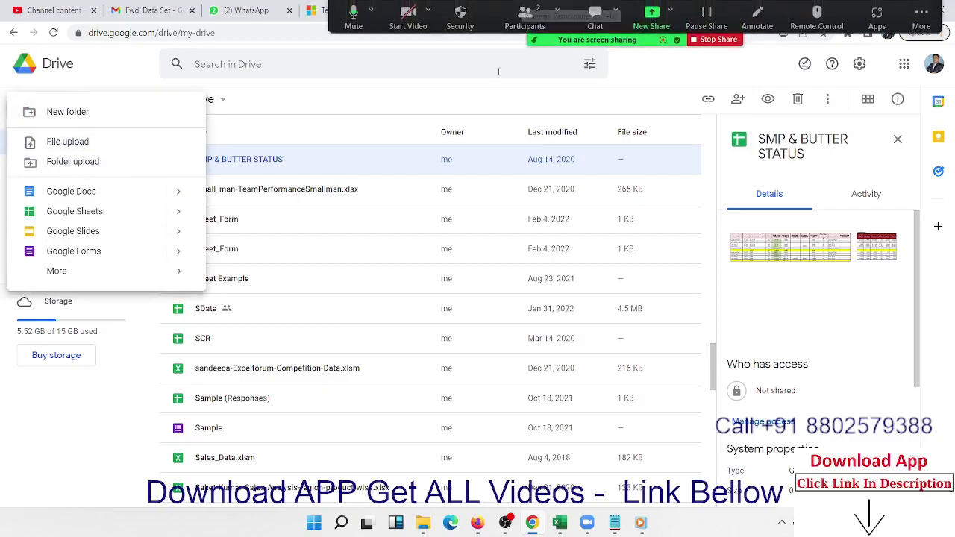
pyautogui.click(660, 78)
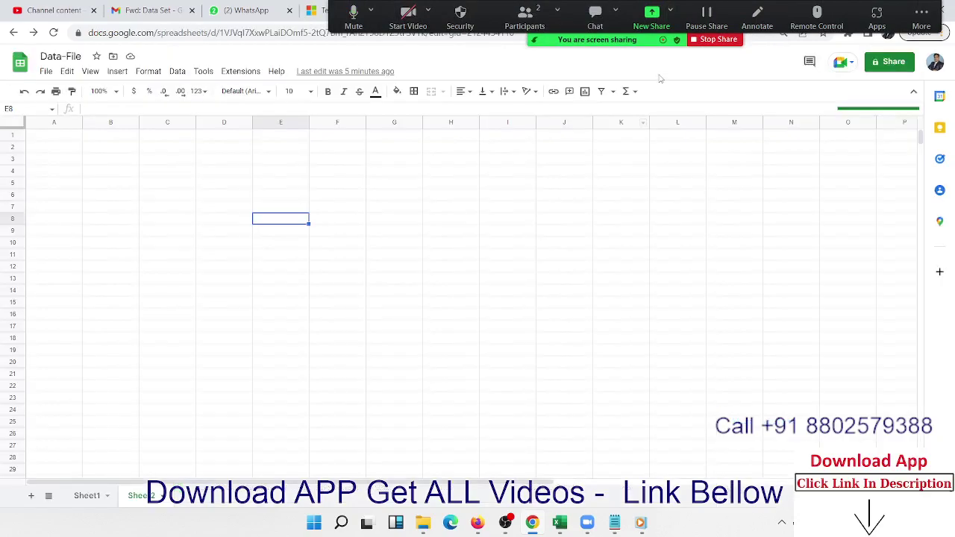
# Step: Open the Import window from the File menu and close it without importing
pyautogui.click(46, 72)
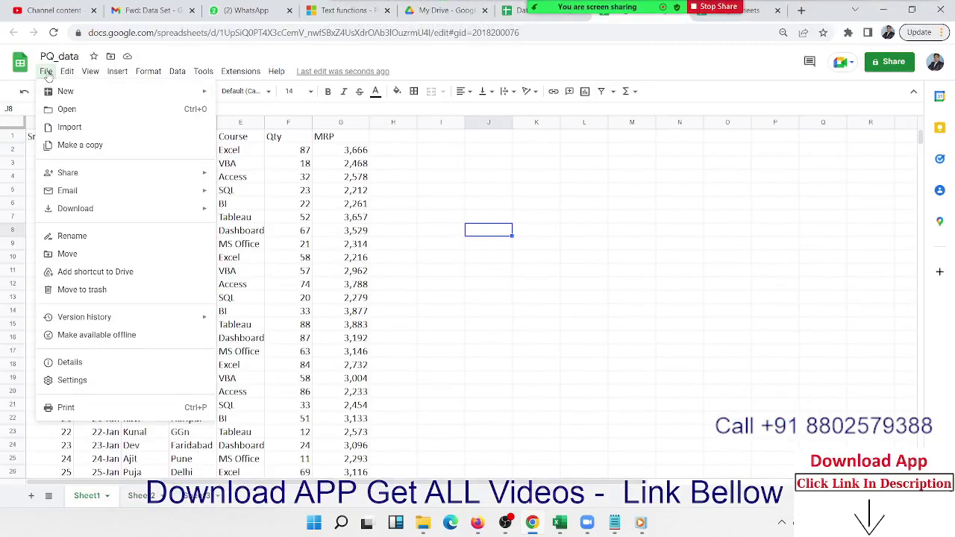
pyautogui.click(109, 131)
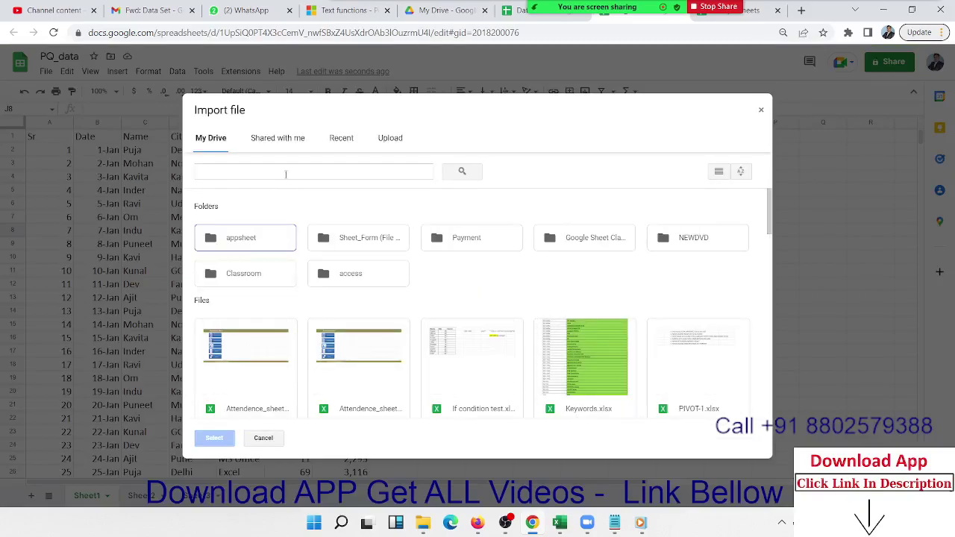
pyautogui.click(761, 109)
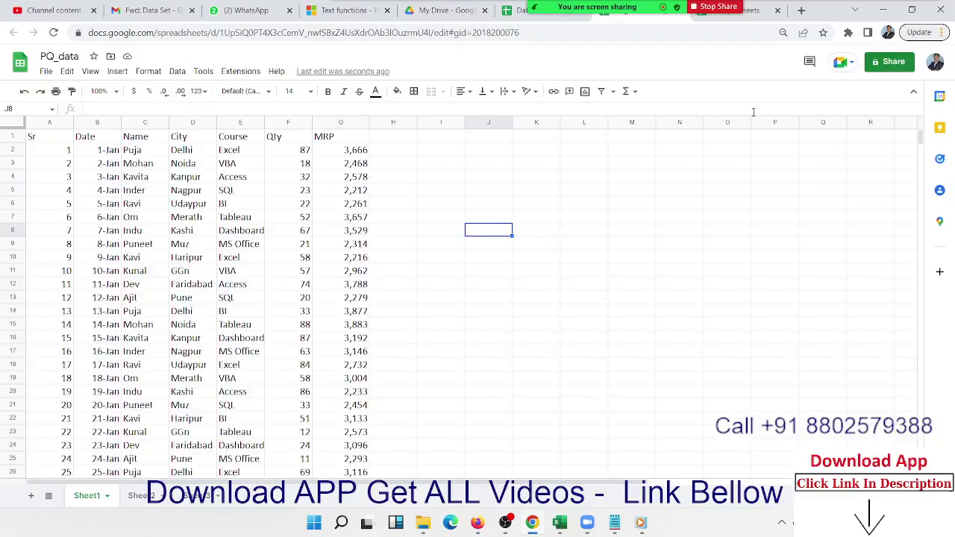
# Step: On Sheet2, choose ATTENDENCE SHEET.xlsx from My Drive as the import file
pyautogui.click(143, 497)
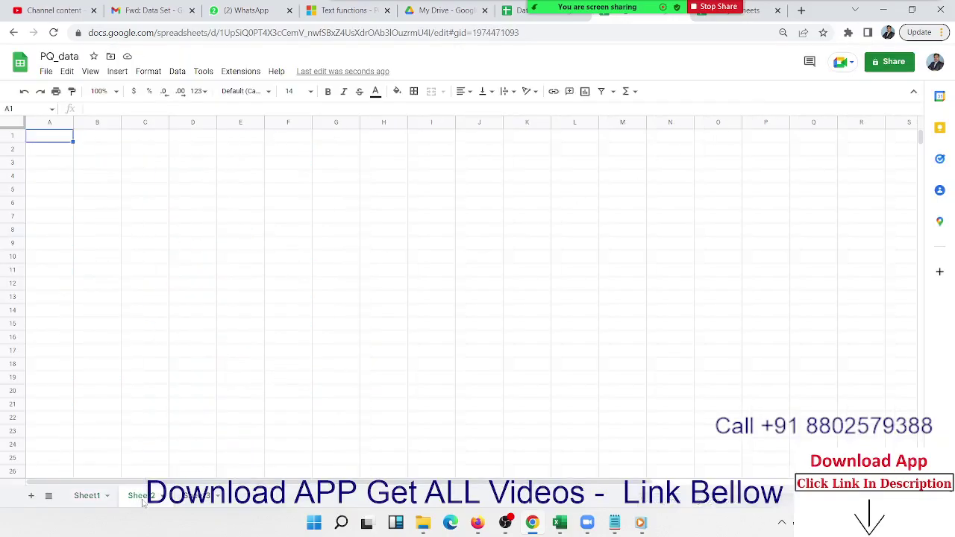
pyautogui.click(46, 71)
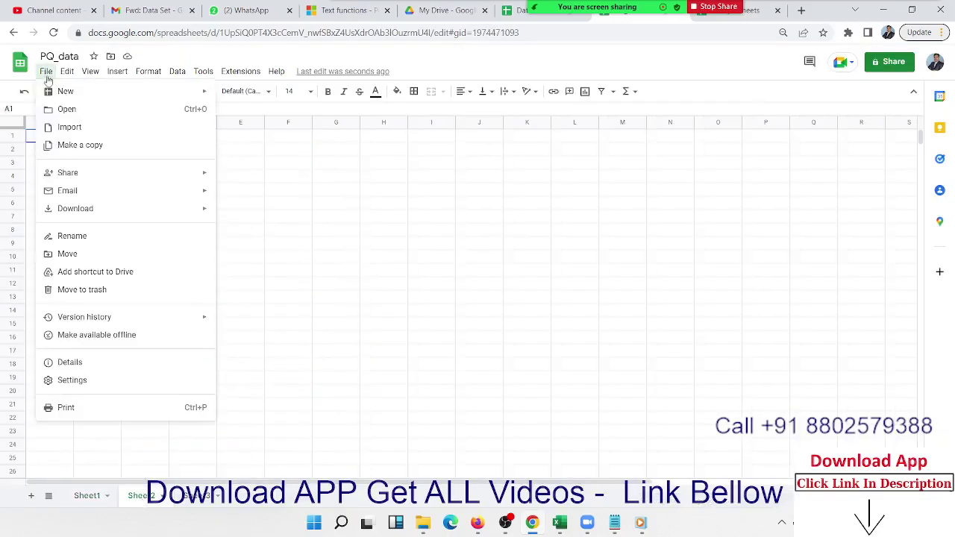
pyautogui.click(63, 128)
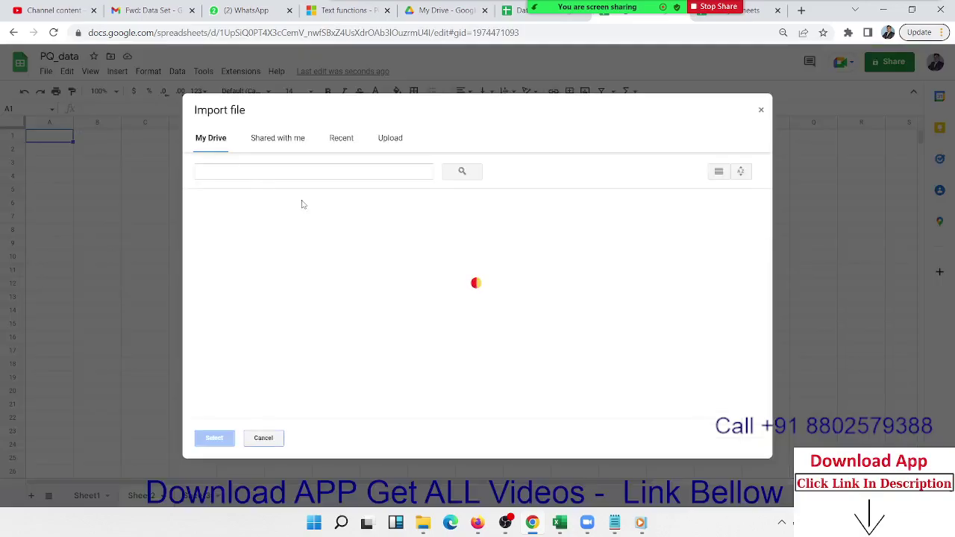
pyautogui.scroll(-3, 410, 308)
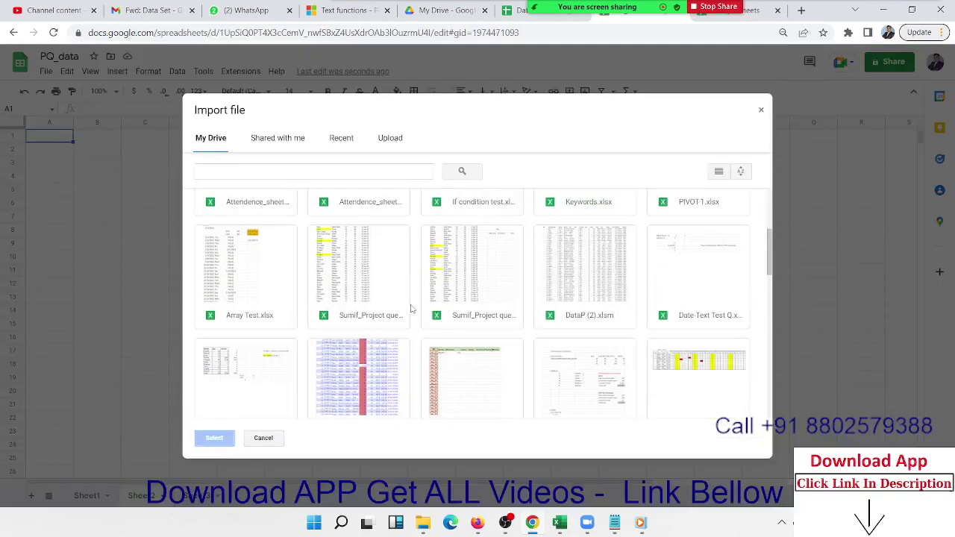
pyautogui.click(702, 378)
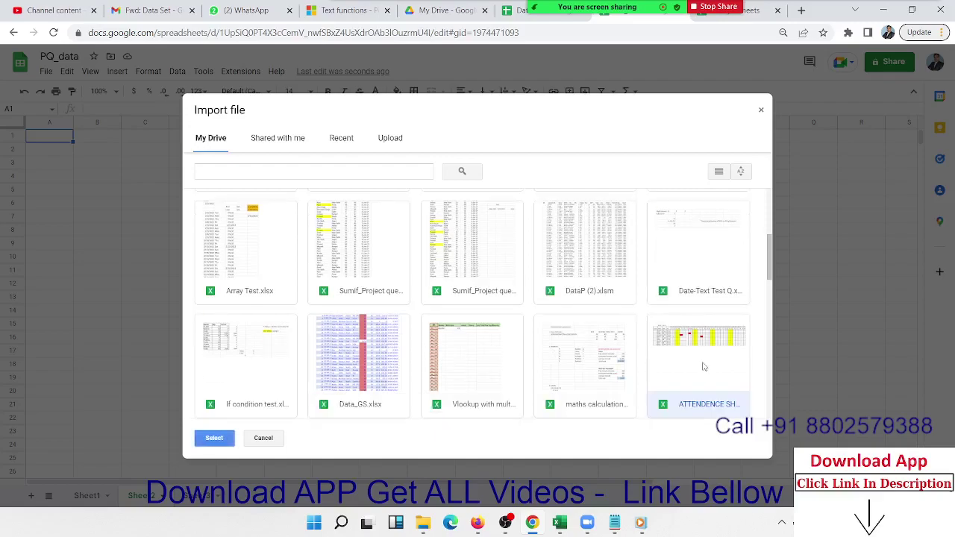
pyautogui.click(215, 438)
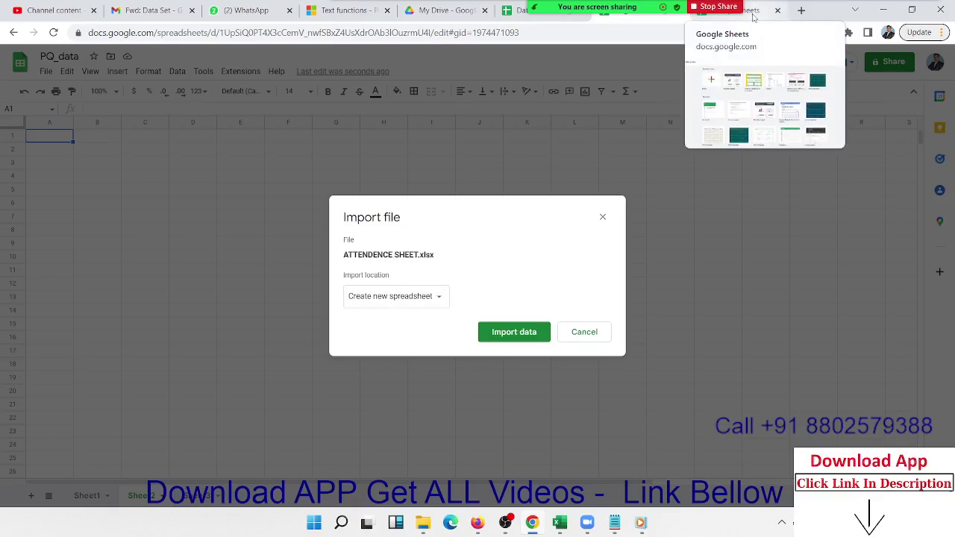
# Step: Close the Template gallery tab, then import ATTENDENCE SHEET.xlsx using Insert new sheet(s)
pyautogui.click(753, 19)
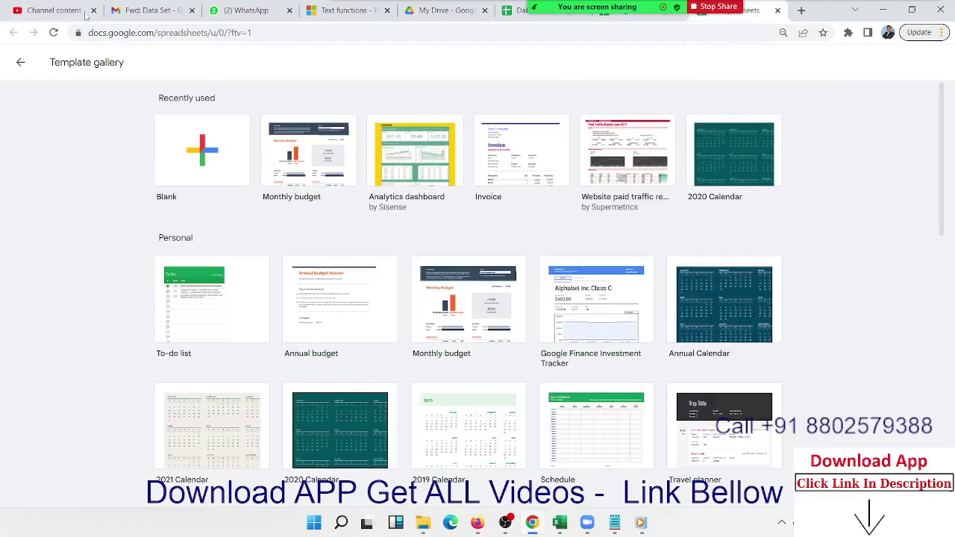
pyautogui.click(776, 10)
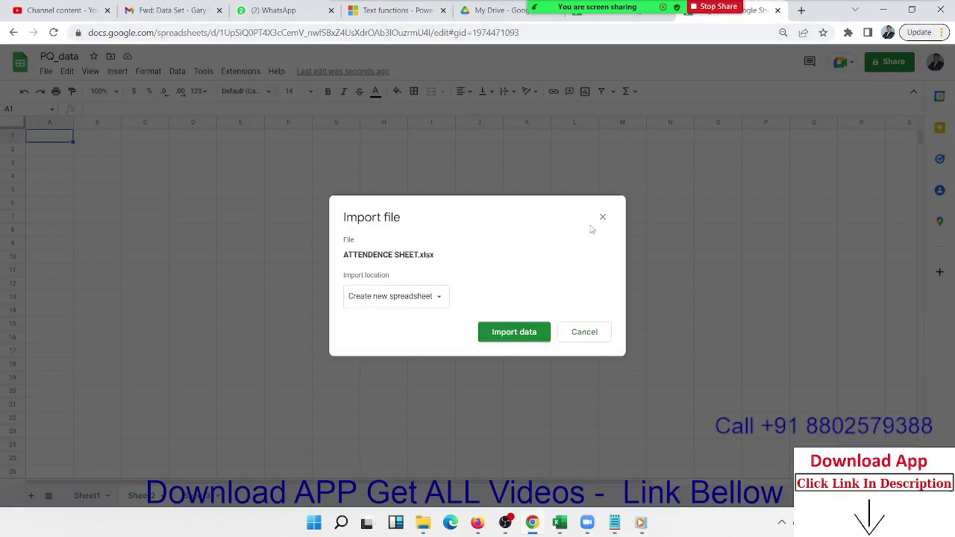
pyautogui.click(389, 304)
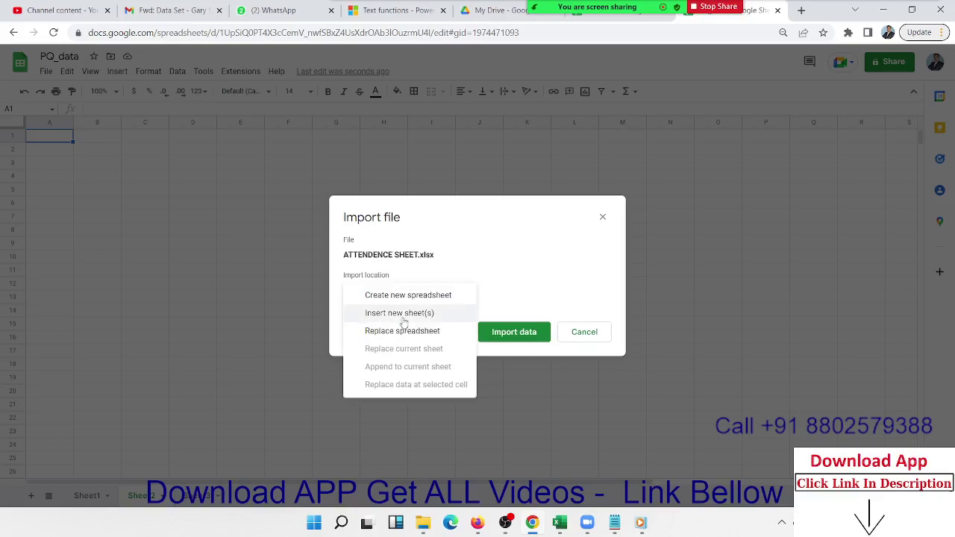
pyautogui.click(403, 317)
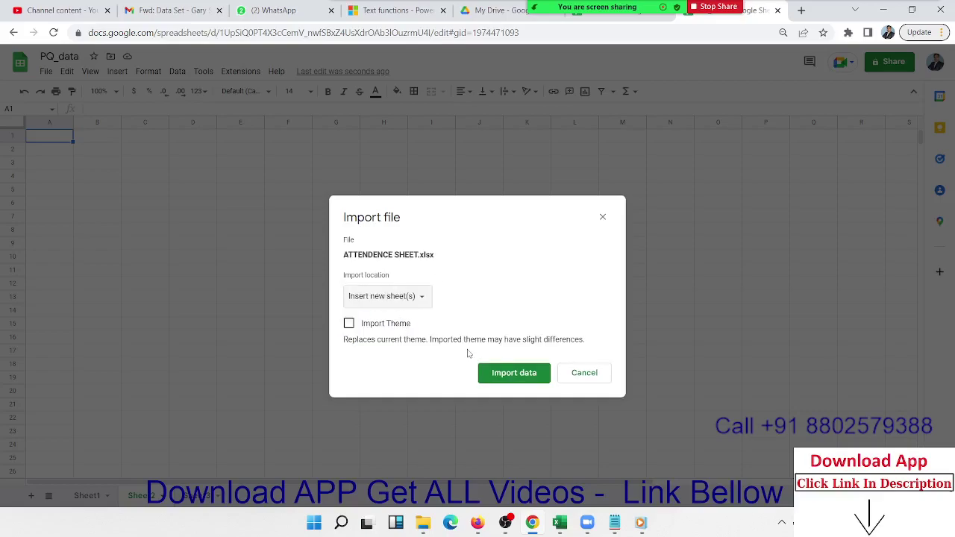
pyautogui.click(508, 378)
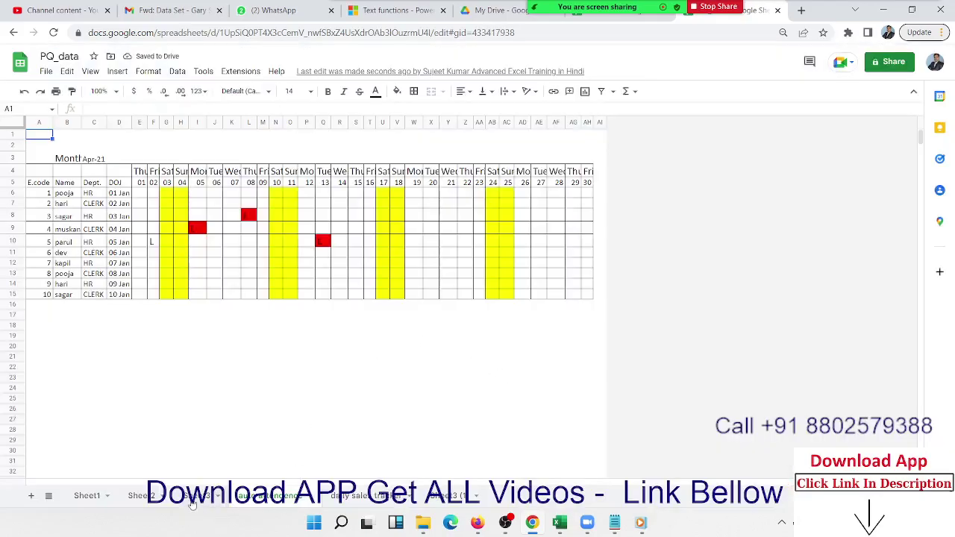
# Step: Delete the imported attendance sheet from PQ_data, confirming in the Heads up! dialog
pyautogui.click(97, 498)
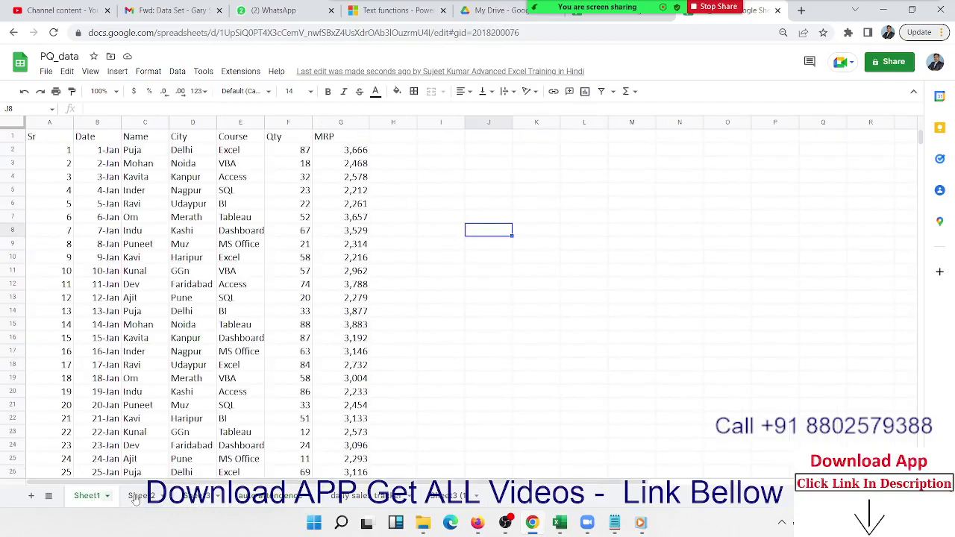
pyautogui.click(243, 497)
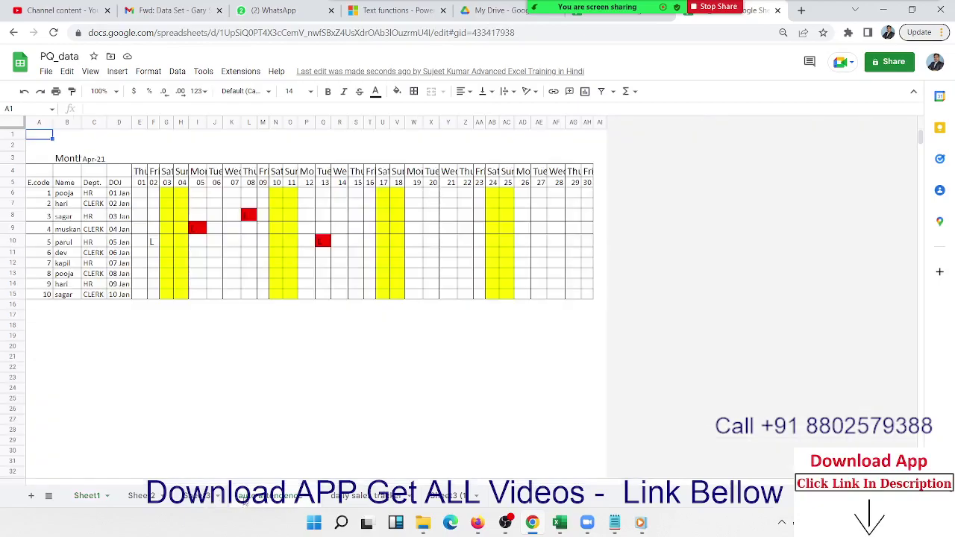
pyautogui.rightClick(244, 498)
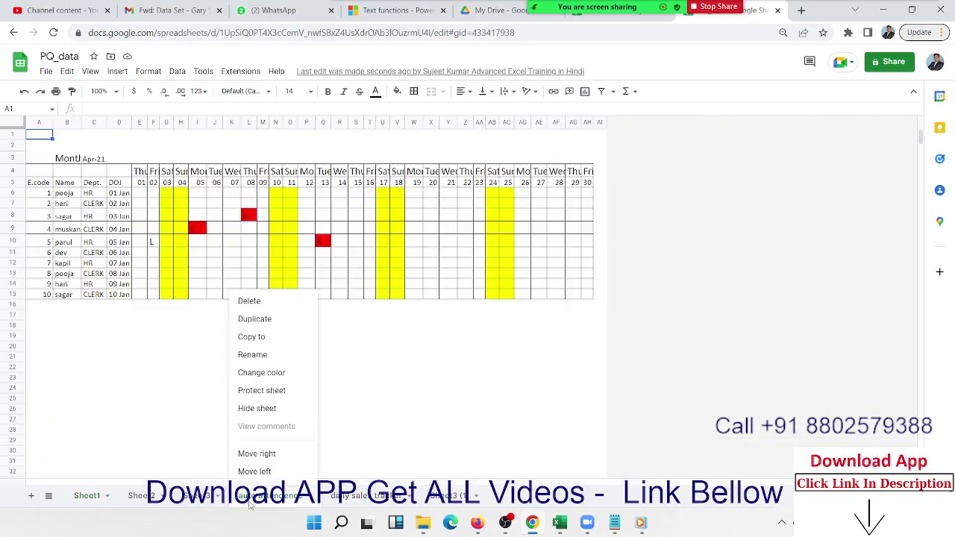
pyautogui.click(284, 306)
pyautogui.click(603, 302)
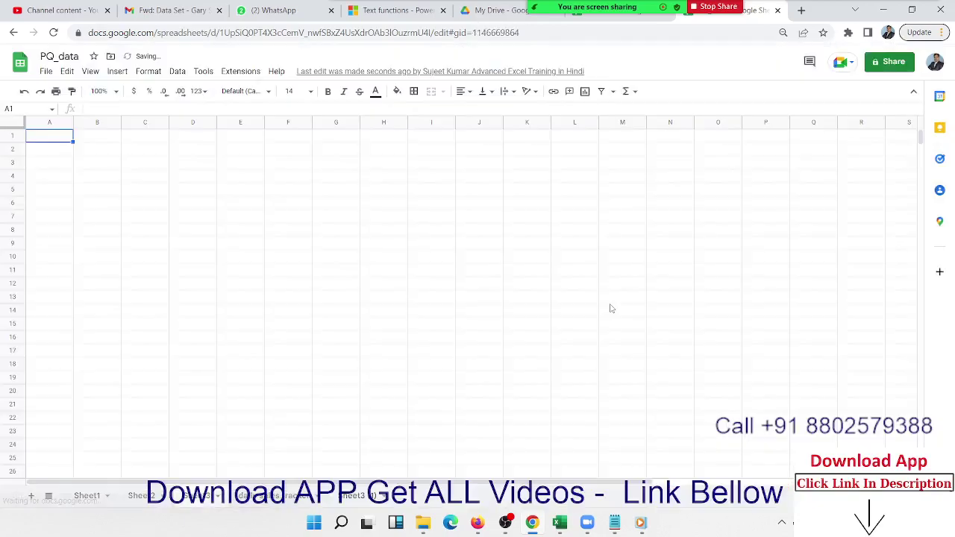
# Step: Delete the sales tracker sheet and the extra blank sheet as well
pyautogui.click(272, 496)
pyautogui.rightClick(272, 496)
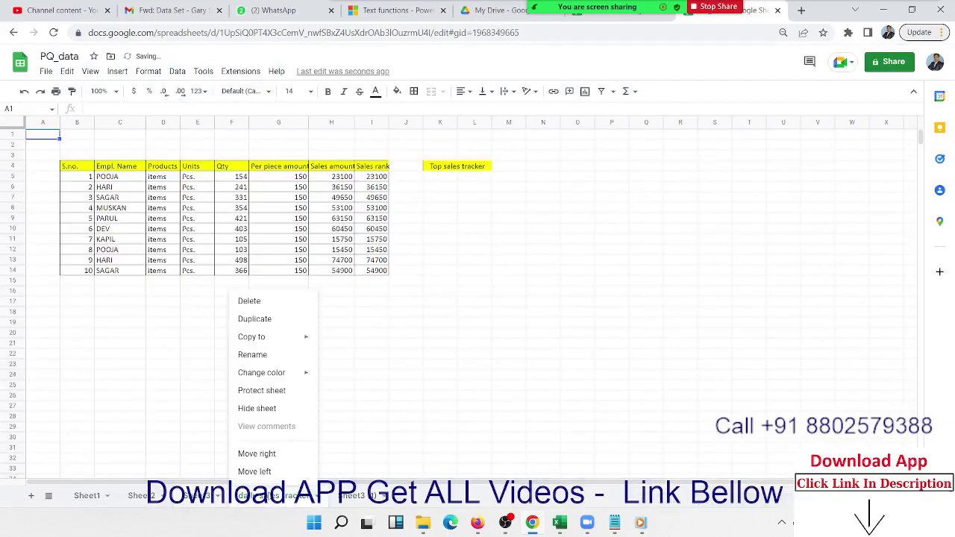
pyautogui.click(291, 305)
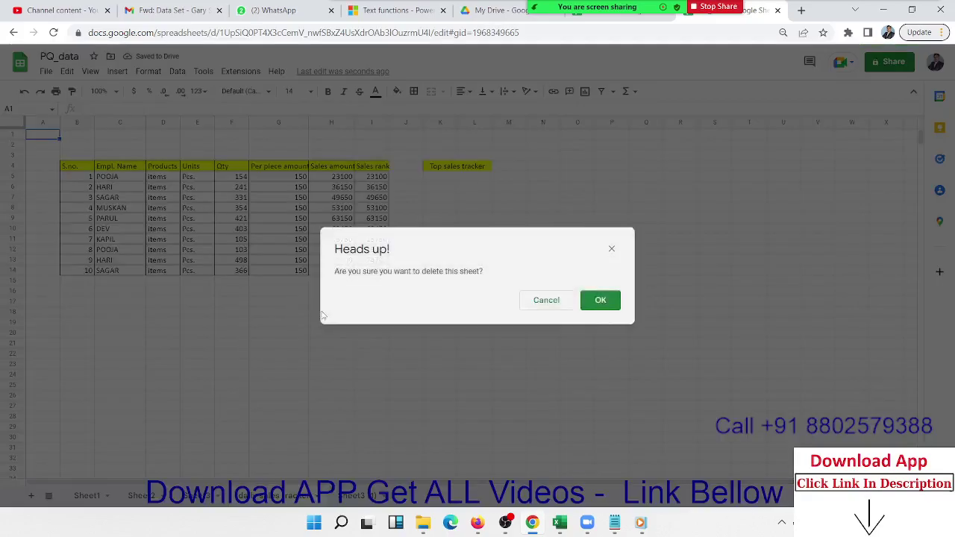
pyautogui.click(606, 303)
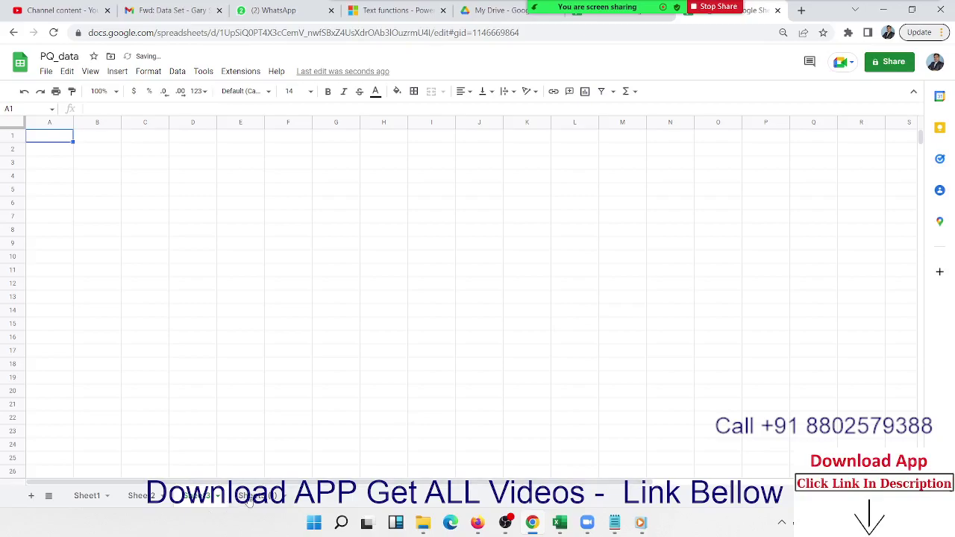
pyautogui.rightClick(252, 498)
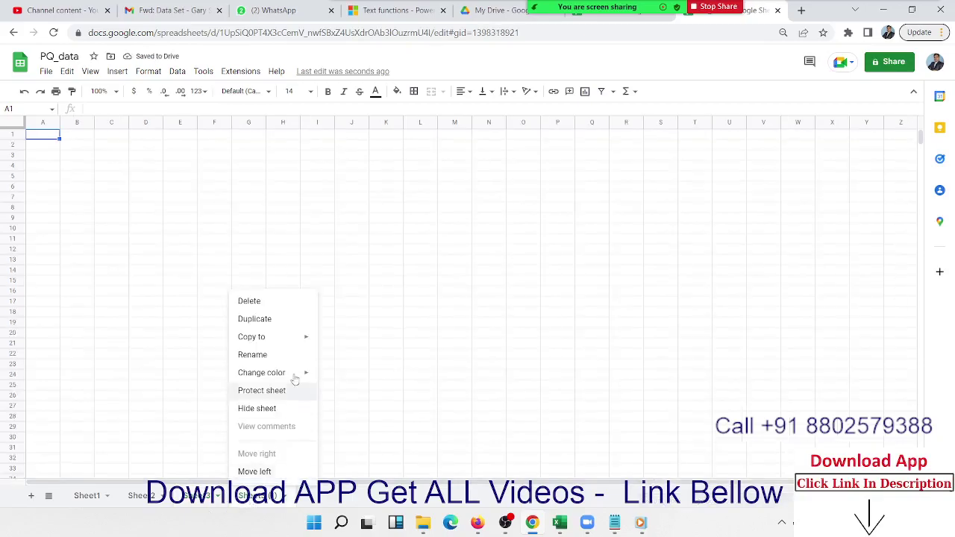
pyautogui.click(294, 301)
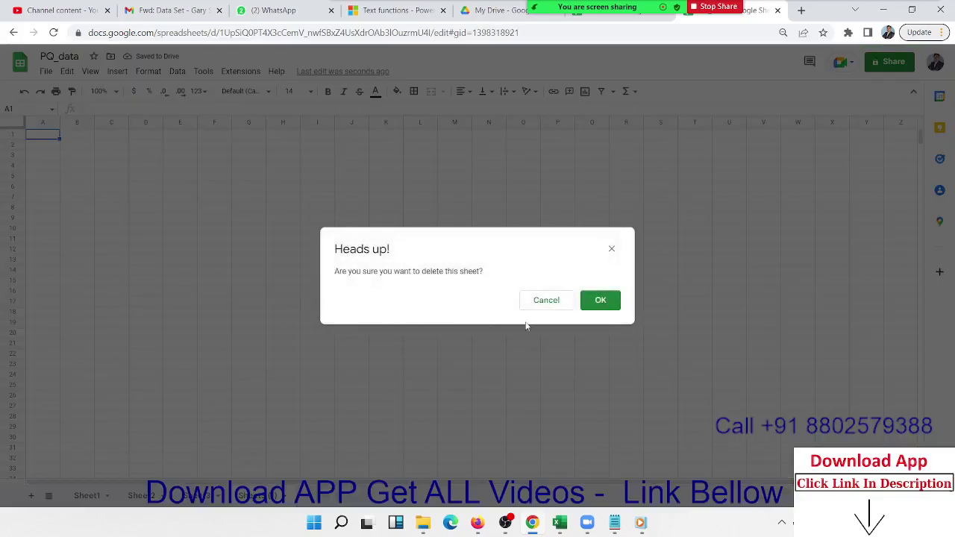
pyautogui.click(601, 301)
pyautogui.click(45, 72)
# Step: Open the 9.30p spreadsheet from Drive
pyautogui.moveTo(53, 95)
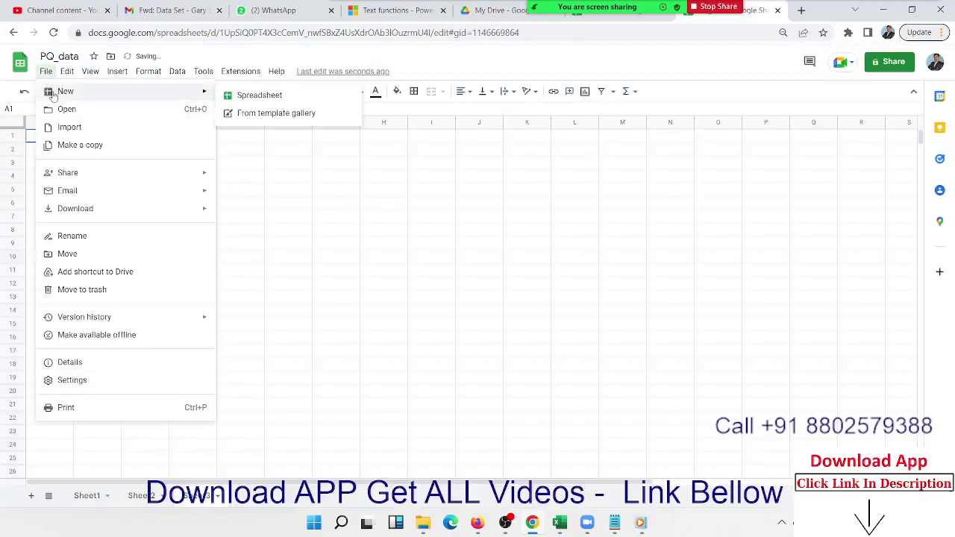
pyautogui.click(68, 110)
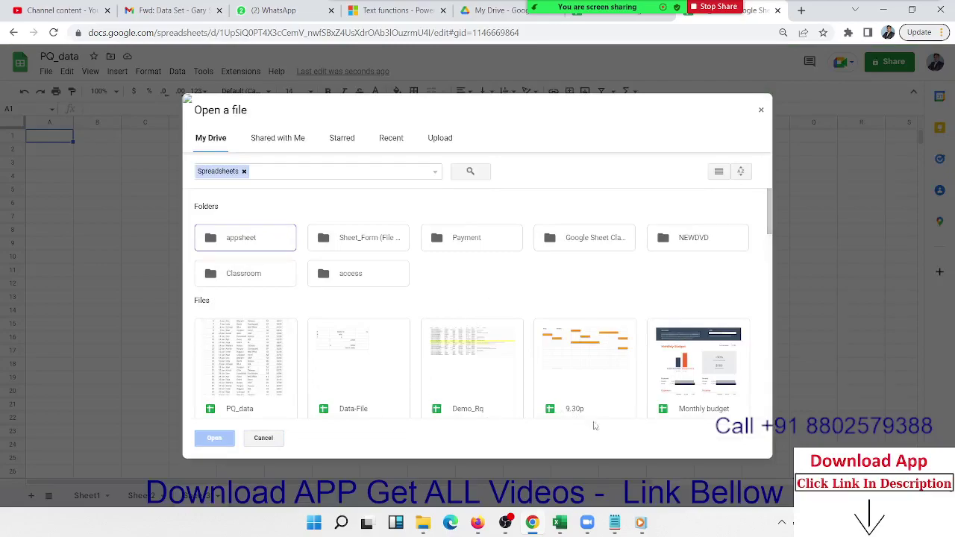
pyautogui.click(596, 386)
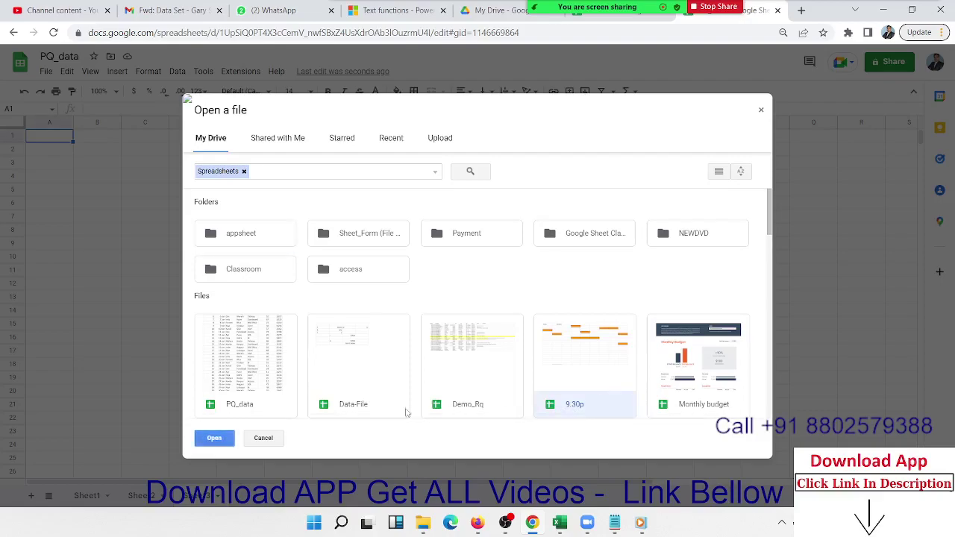
pyautogui.click(212, 439)
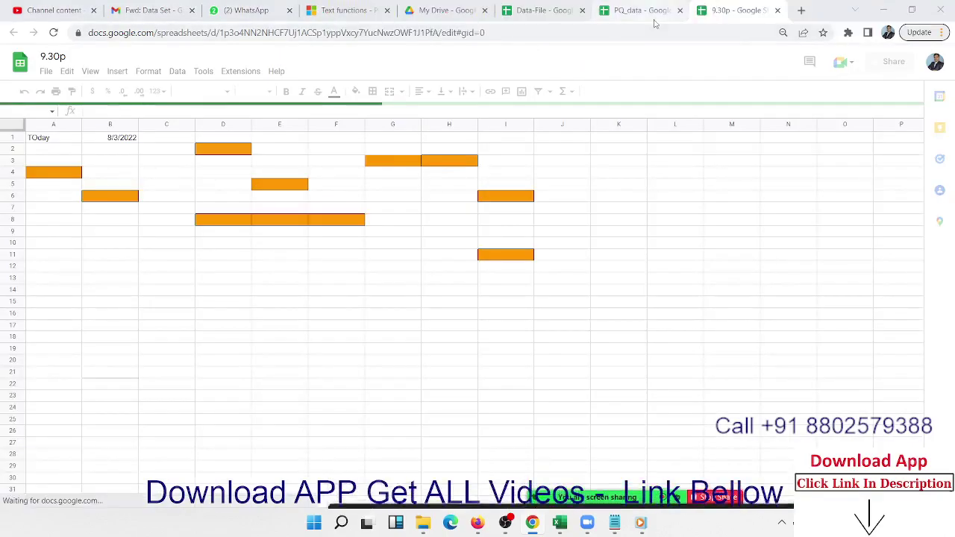
# Step: Look through the PQ_data and Data-File tabs, then close the 9.30p tab
pyautogui.click(653, 14)
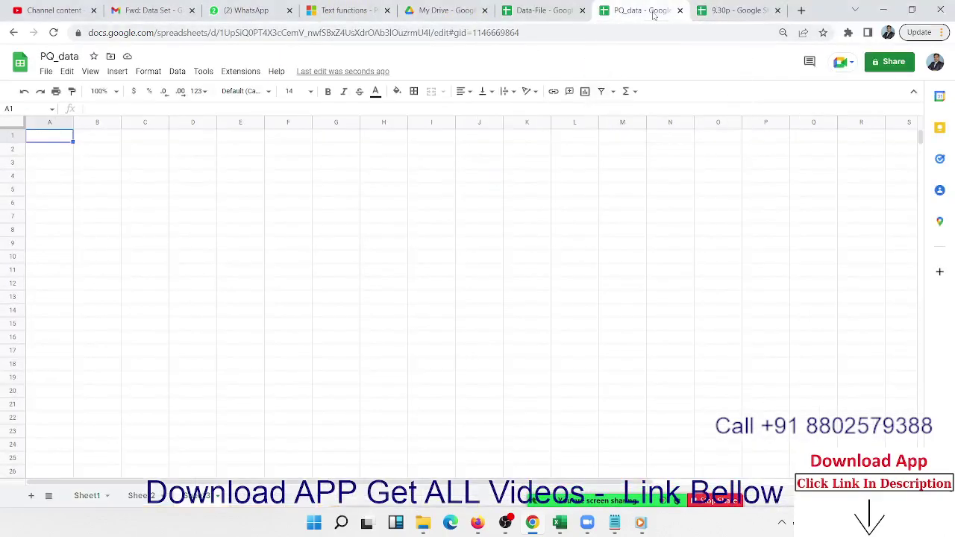
pyautogui.click(572, 18)
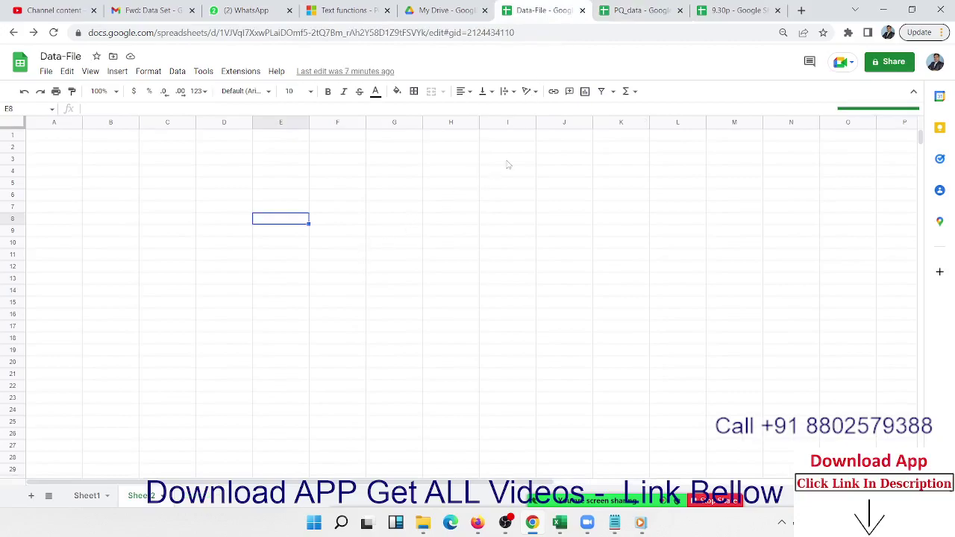
pyautogui.click(731, 12)
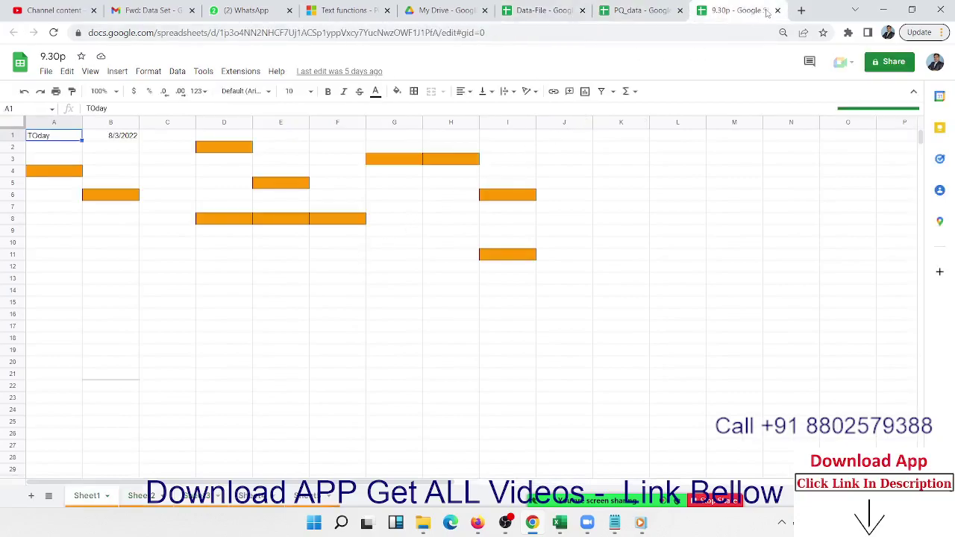
pyautogui.click(778, 11)
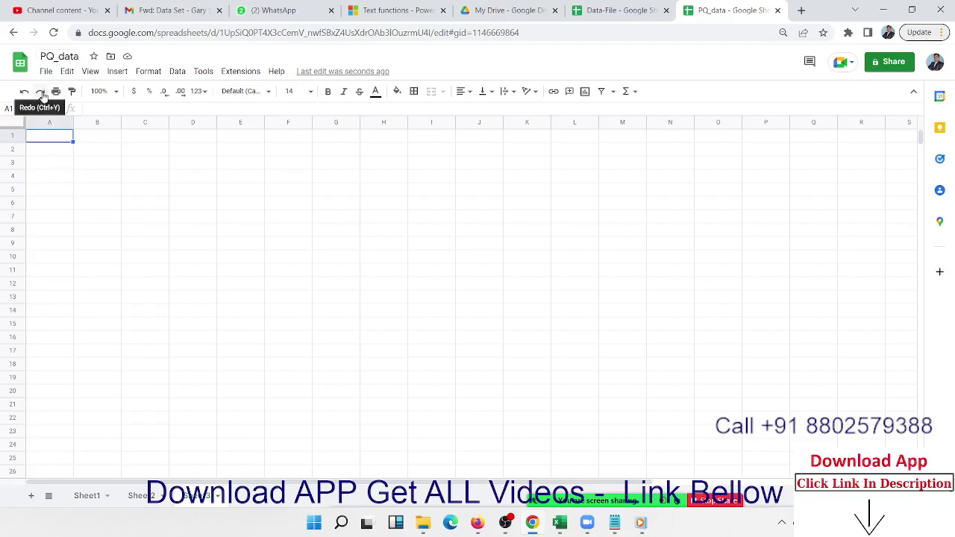
pyautogui.click(46, 74)
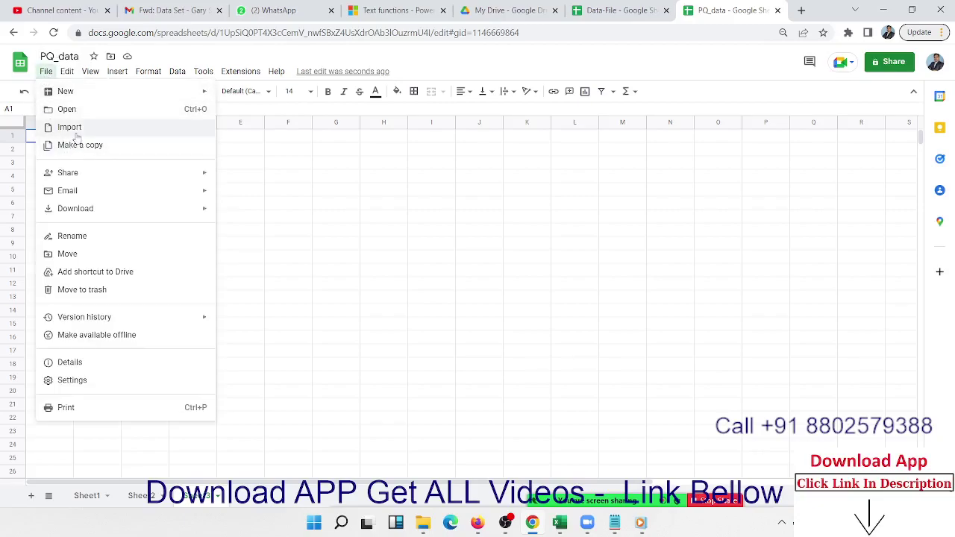
# Step: Choose Block Chart.xlsm from My Drive as the file to import
pyautogui.click(77, 131)
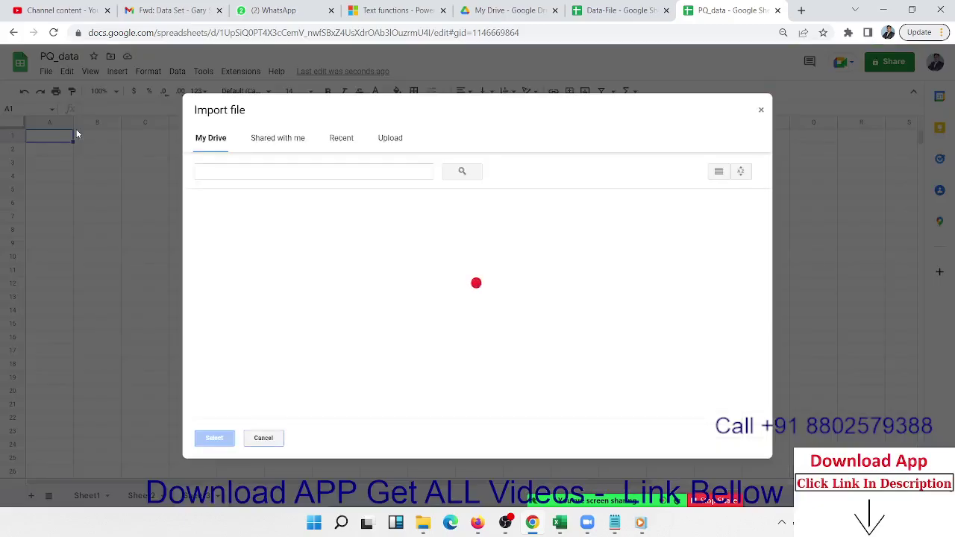
pyautogui.scroll(-2, 489, 364)
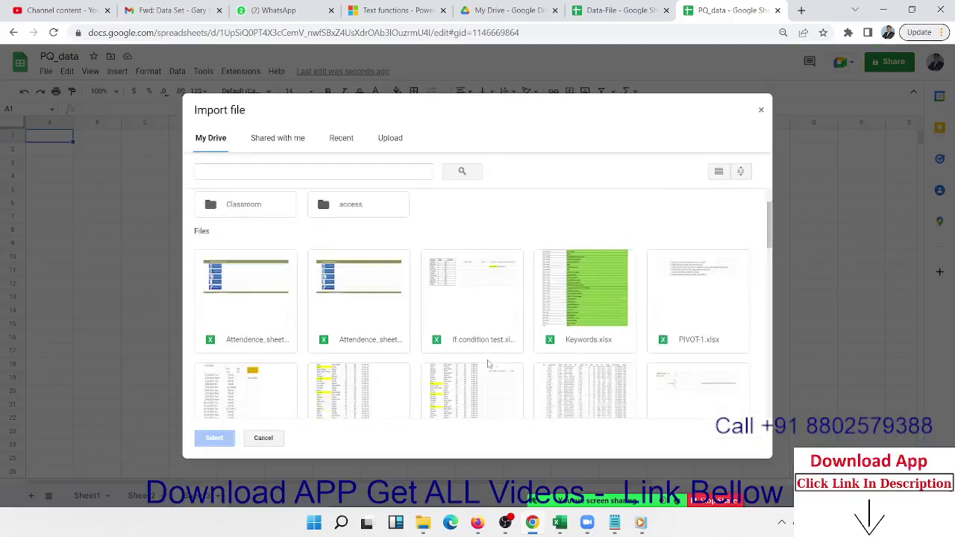
pyautogui.scroll(-3, 488, 364)
pyautogui.scroll(-3, 489, 364)
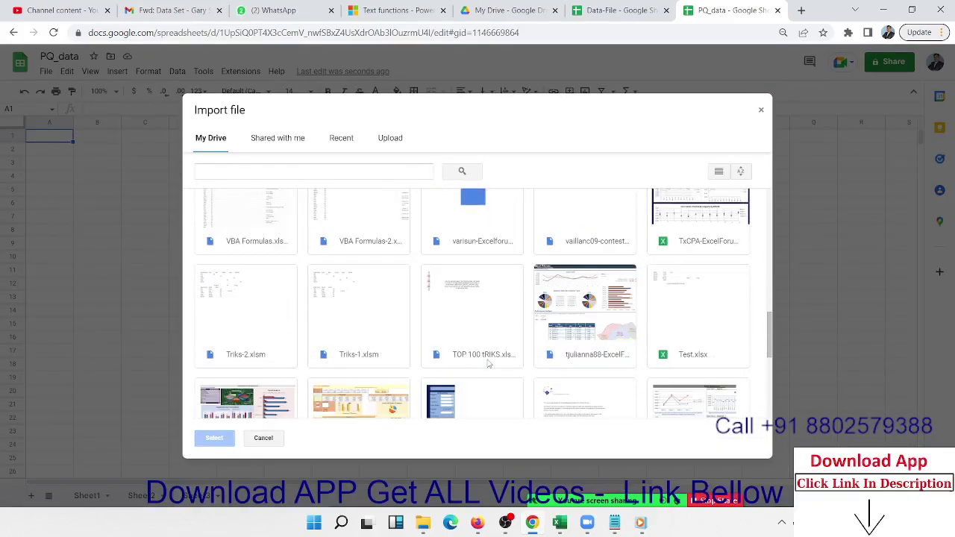
pyautogui.scroll(-5, 489, 365)
pyautogui.scroll(-3, 488, 364)
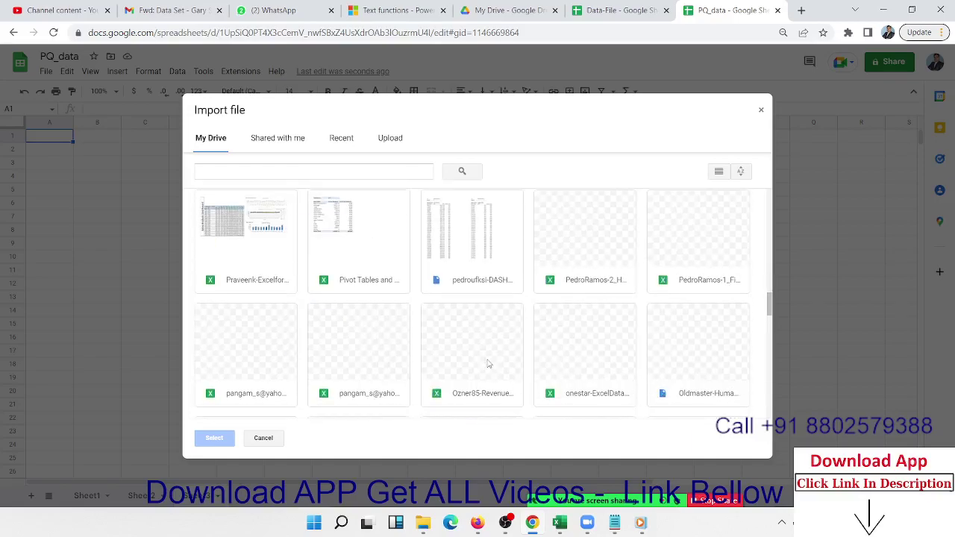
pyautogui.scroll(-3, 489, 364)
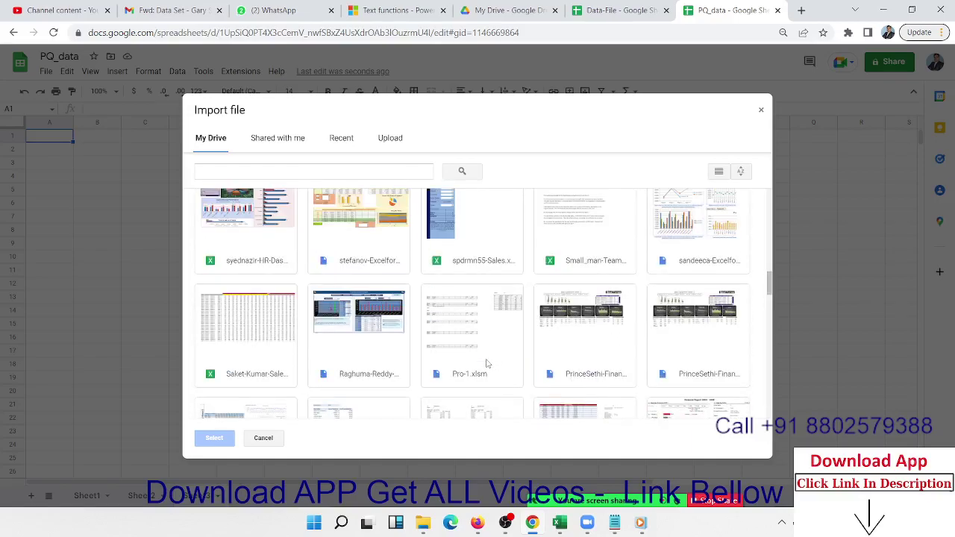
pyautogui.scroll(-3, 489, 364)
pyautogui.scroll(-3, 489, 364)
pyautogui.scroll(-3, 489, 364)
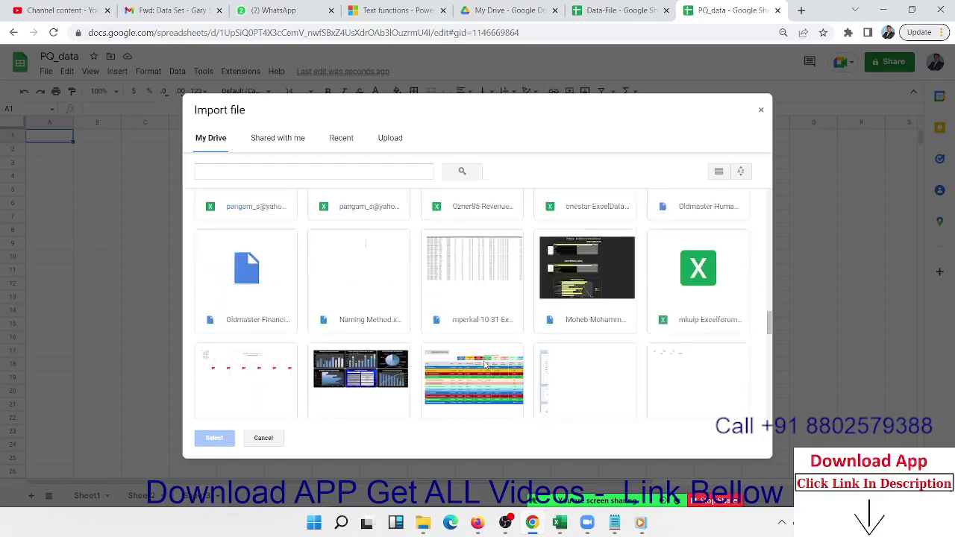
pyautogui.scroll(-3, 486, 364)
pyautogui.scroll(-3, 486, 364)
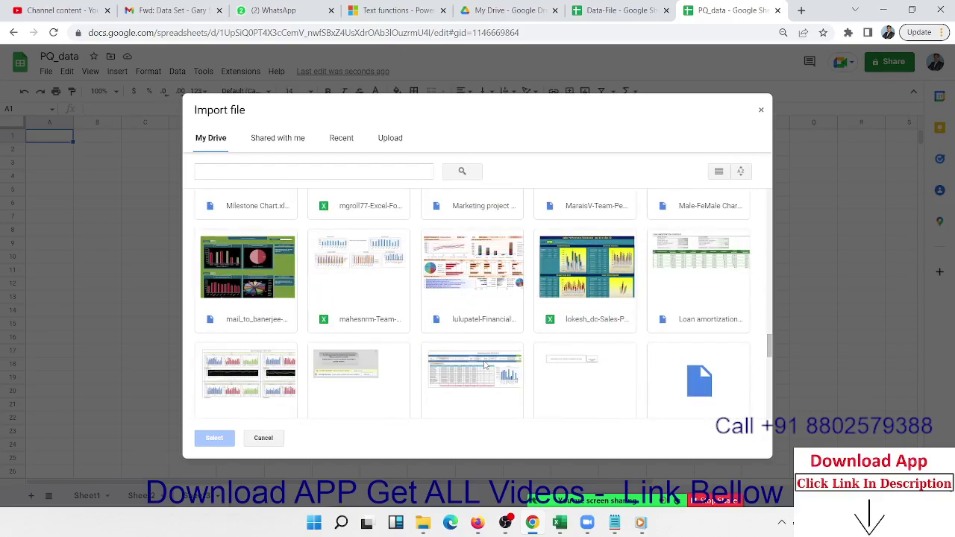
pyautogui.scroll(-3, 486, 364)
pyautogui.scroll(-2, 486, 364)
pyautogui.scroll(-5, 485, 364)
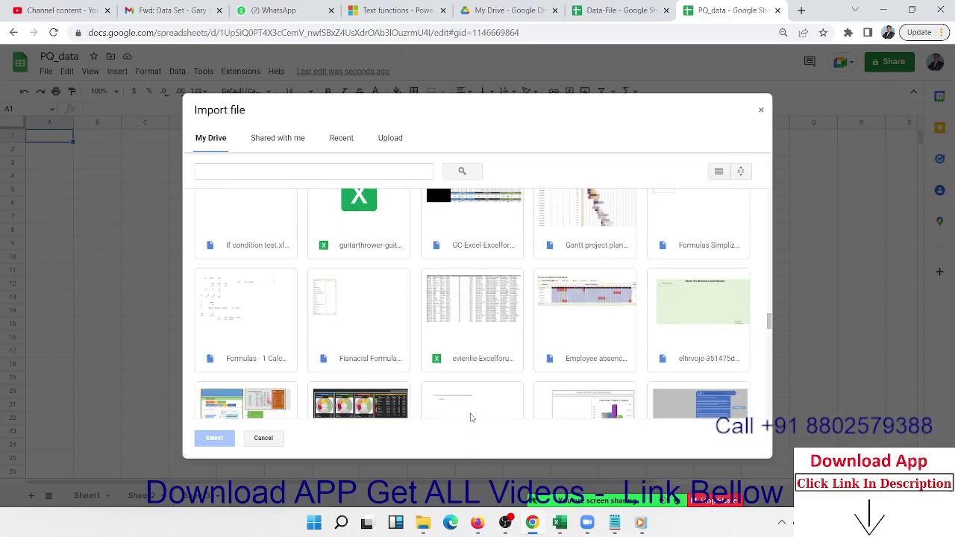
pyautogui.scroll(-3, 471, 416)
pyautogui.scroll(-2, 470, 416)
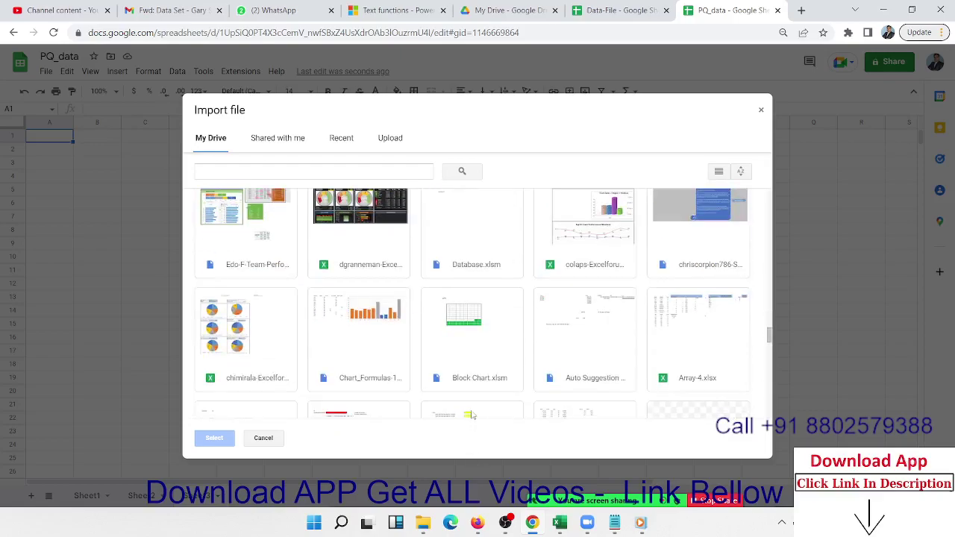
pyautogui.scroll(-5, 470, 415)
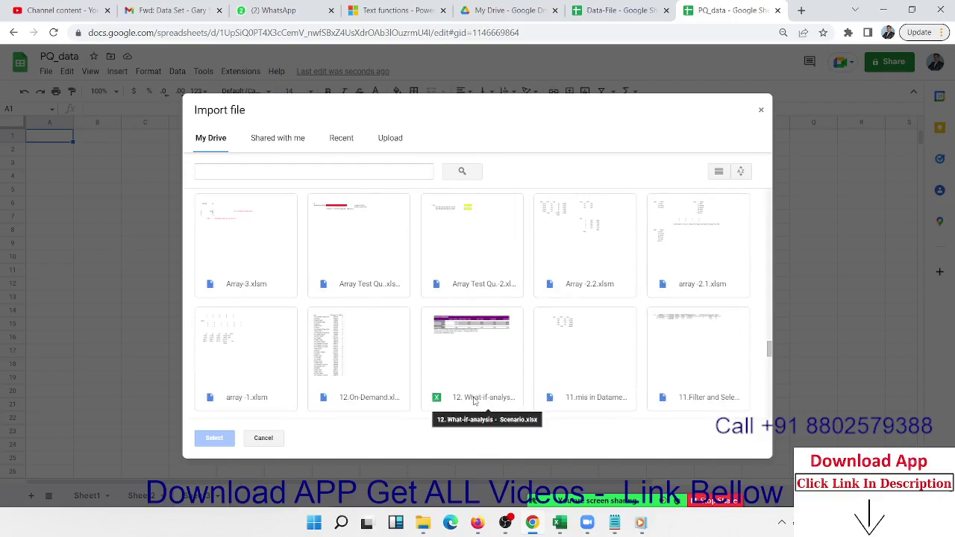
pyautogui.scroll(5, 474, 401)
pyautogui.click(480, 351)
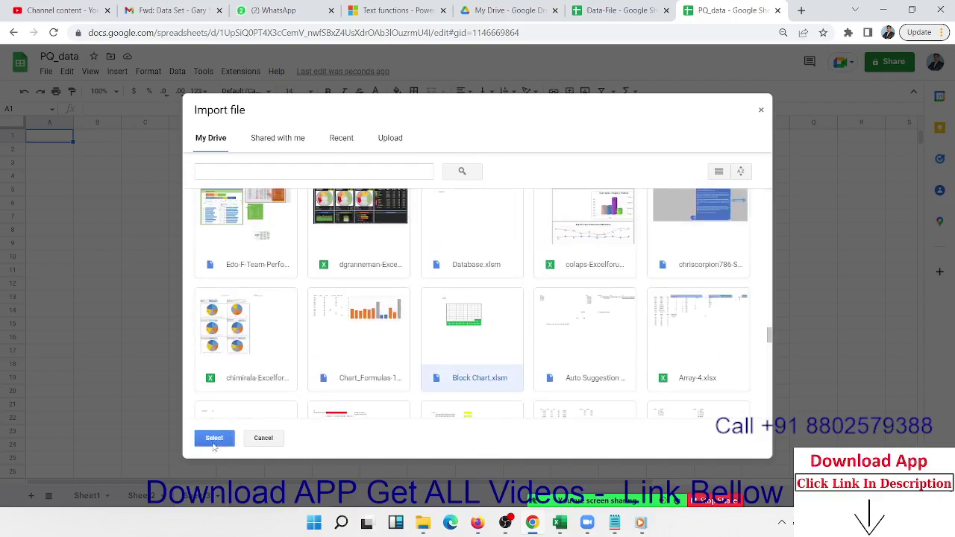
pyautogui.click(213, 441)
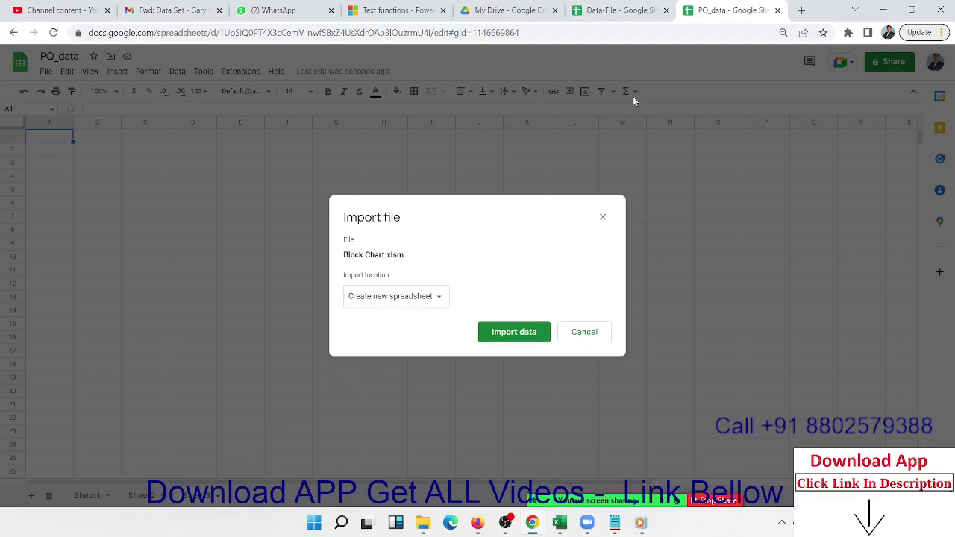
# Step: Import Block Chart.xlsm using the Insert new sheet(s) location
pyautogui.click(395, 297)
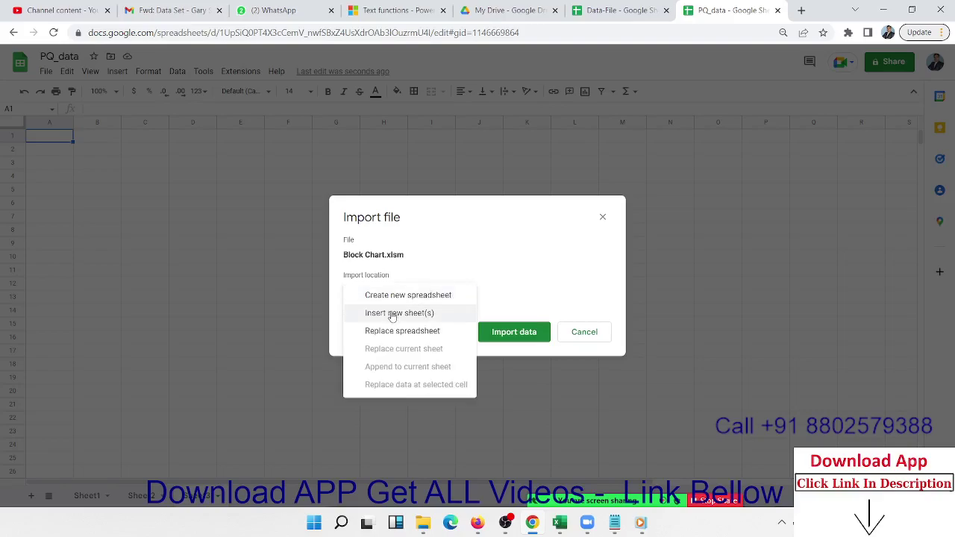
pyautogui.click(391, 314)
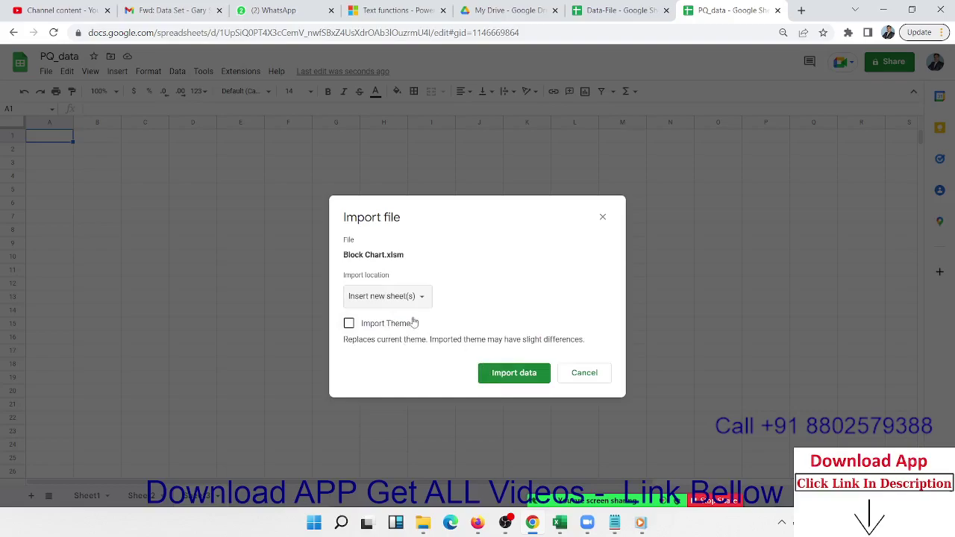
pyautogui.click(504, 381)
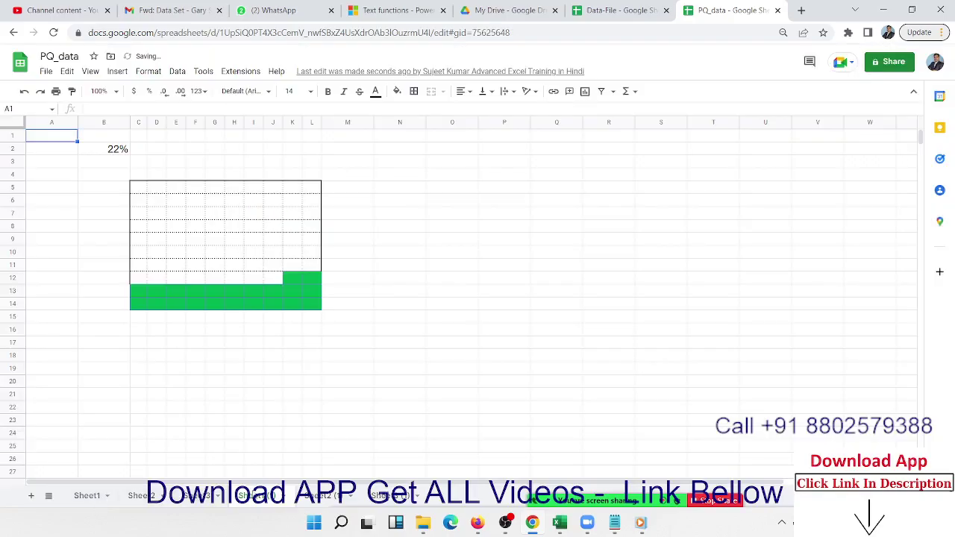
# Step: Browse the imported block chart sheets, including the 22% one, then return to Sheet1
pyautogui.click(306, 496)
pyautogui.click(373, 502)
pyautogui.click(339, 498)
pyautogui.click(270, 498)
pyautogui.click(85, 506)
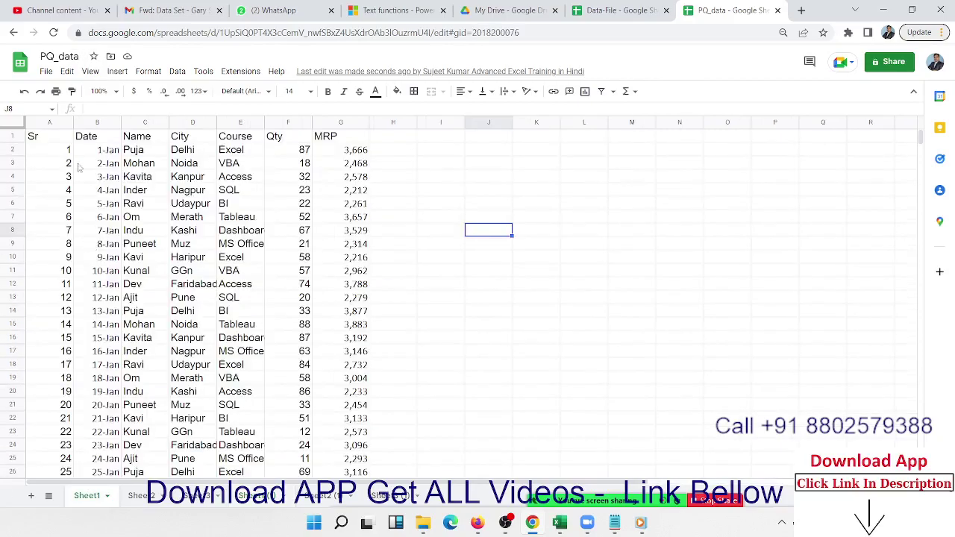
pyautogui.click(45, 71)
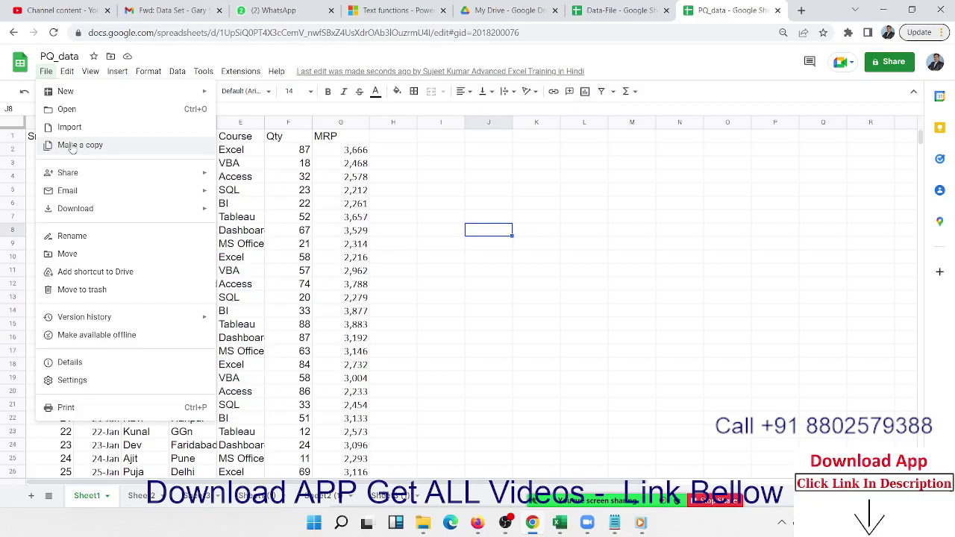
# Step: Publish the entire PQ_data document to the web as a Web page and copy the link
pyautogui.moveTo(195, 172)
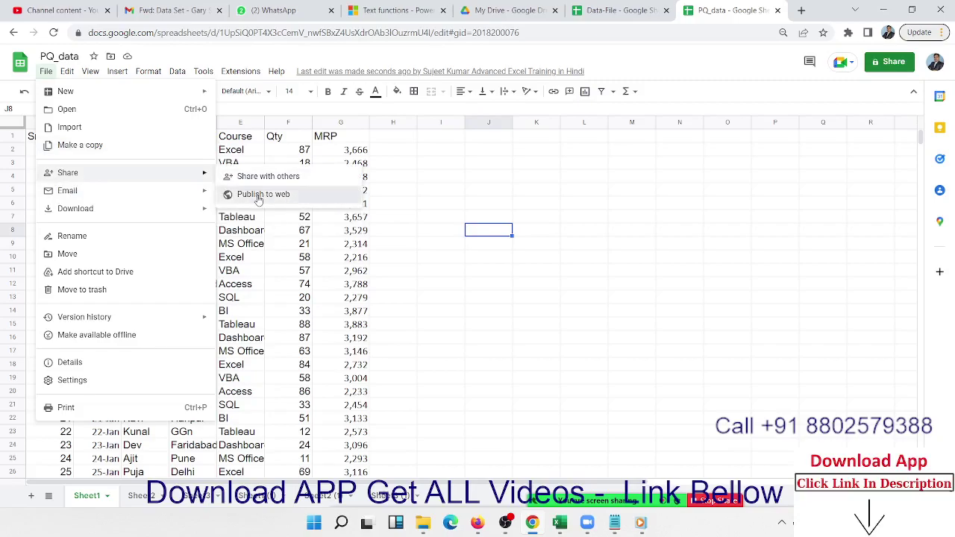
pyautogui.click(258, 195)
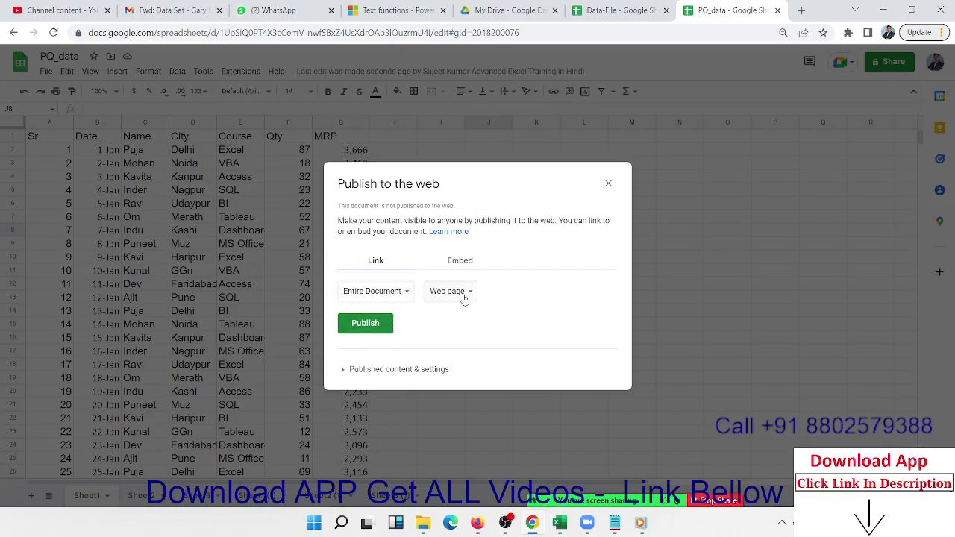
pyautogui.click(380, 294)
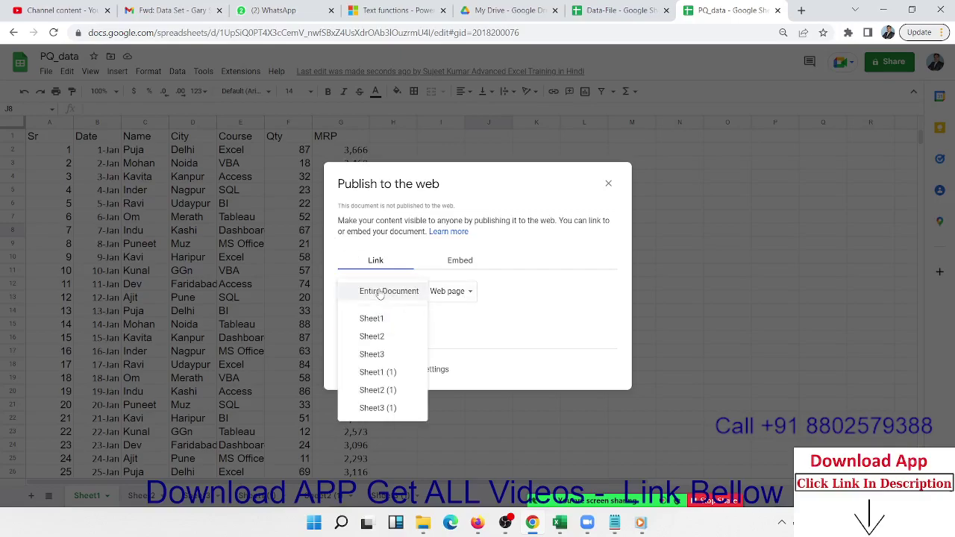
pyautogui.click(372, 292)
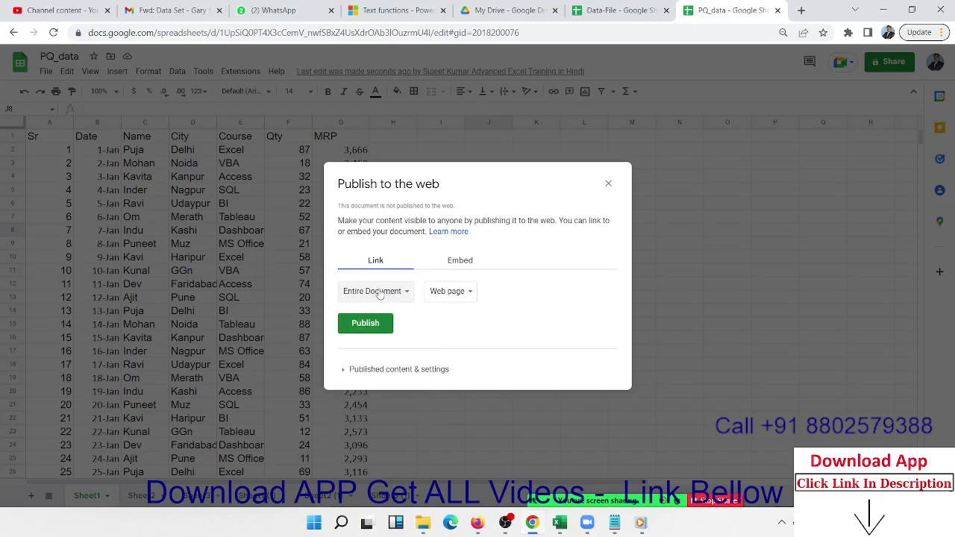
pyautogui.click(377, 330)
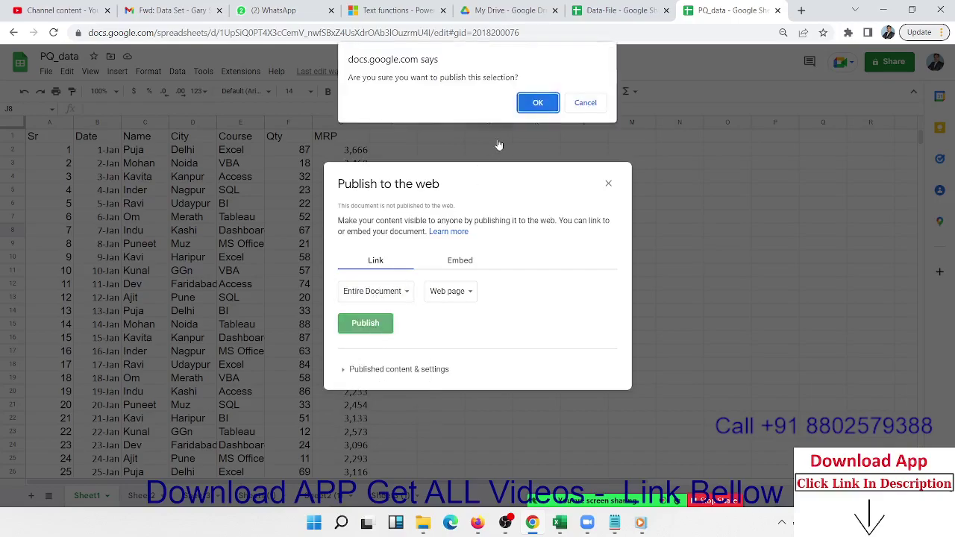
pyautogui.click(527, 103)
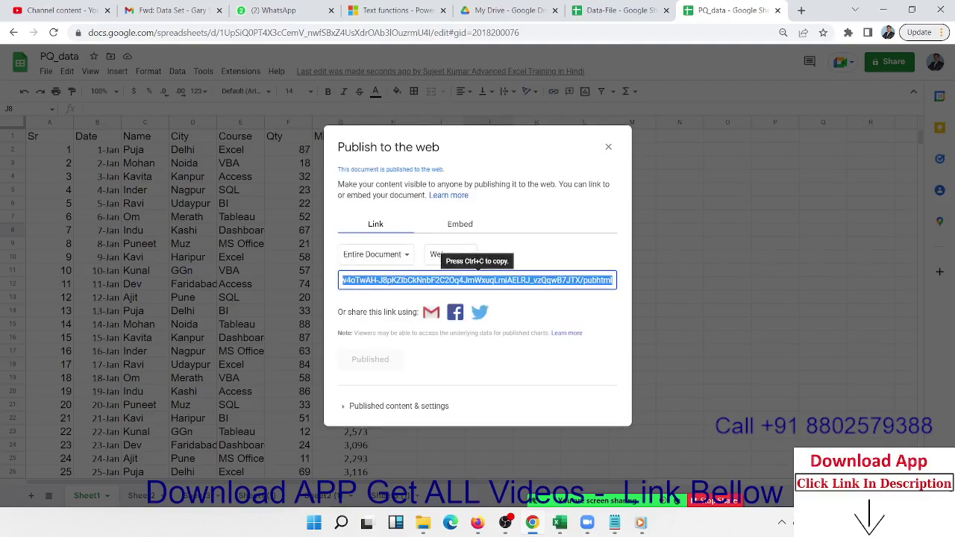
pyautogui.hotkey('ctrl', 'c')
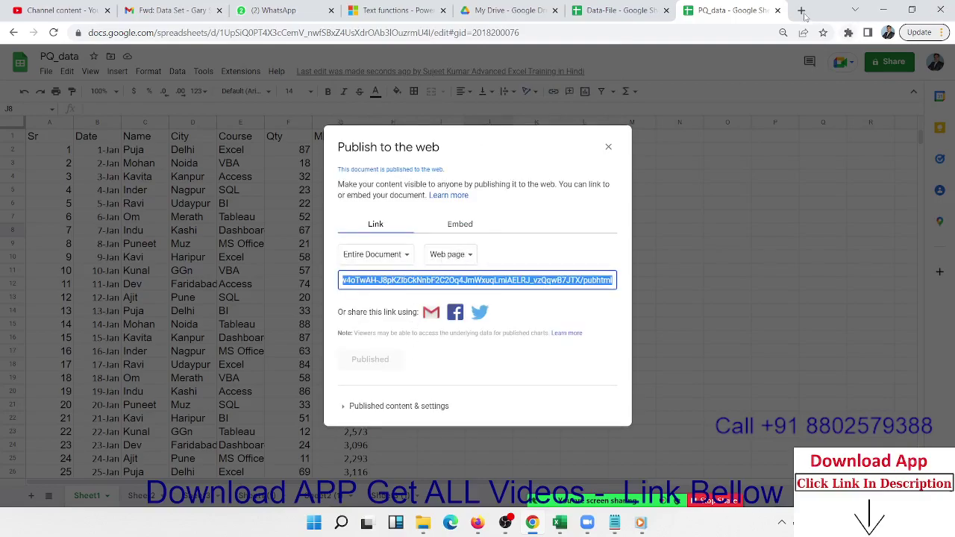
pyautogui.click(801, 11)
pyautogui.hotkey('ctrl', 'v')
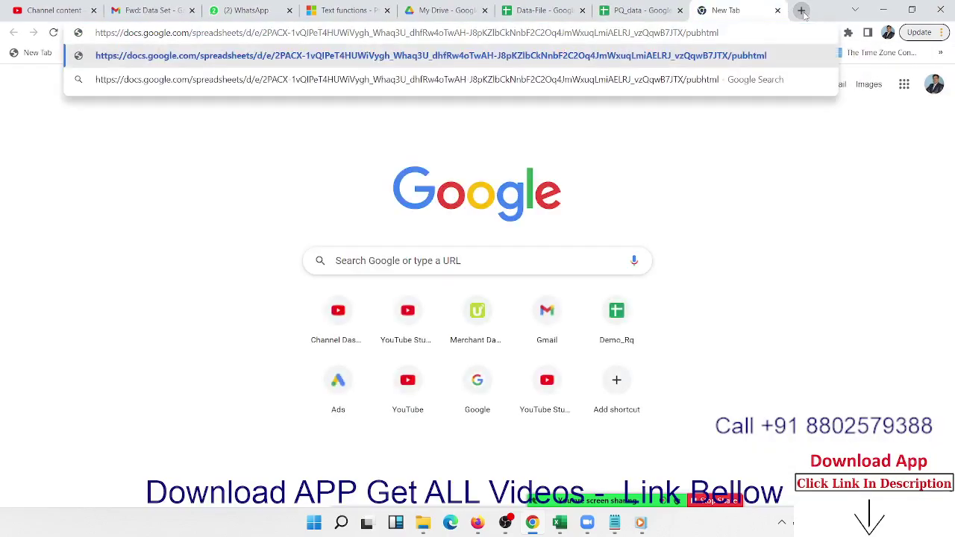
pyautogui.press('Return')
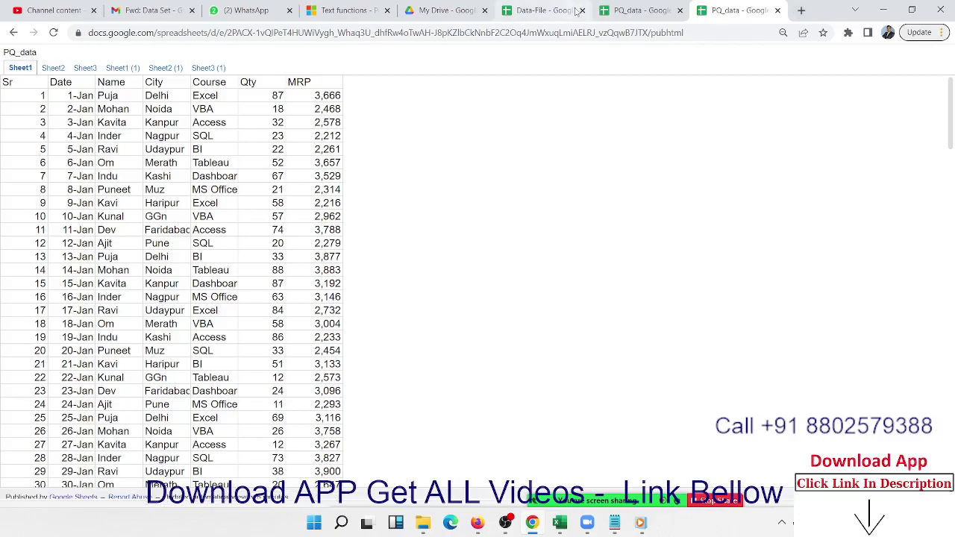
pyautogui.scroll(-8, 237, 295)
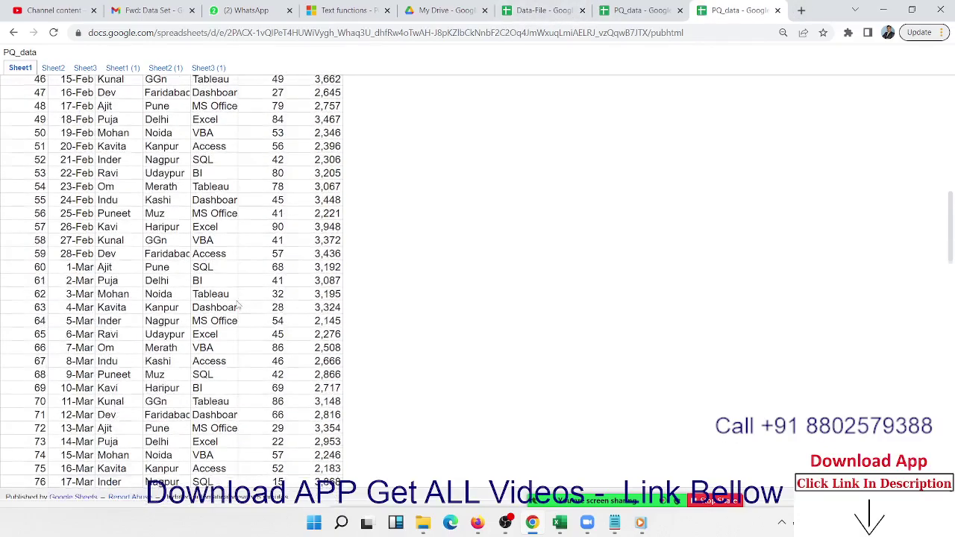
pyautogui.scroll(8, 238, 299)
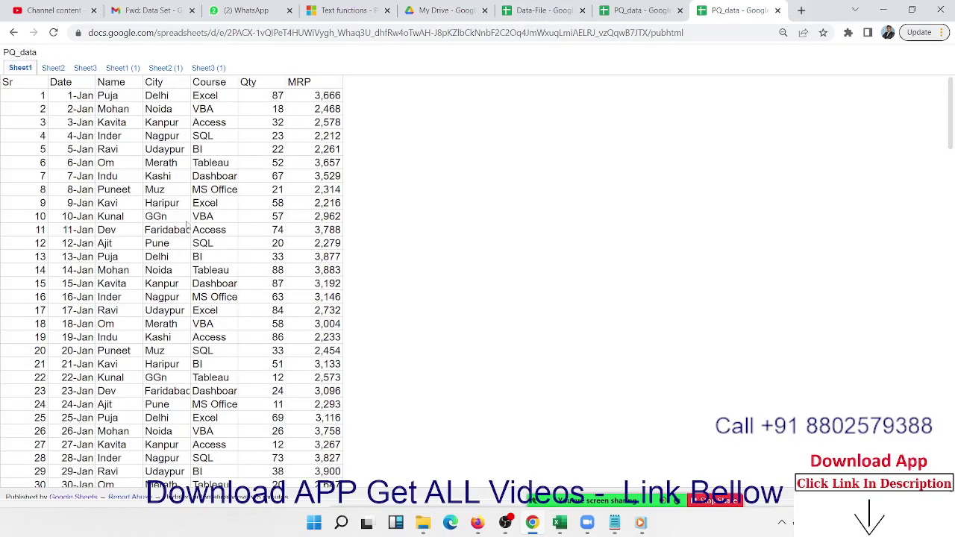
pyautogui.scroll(-13, 254, 184)
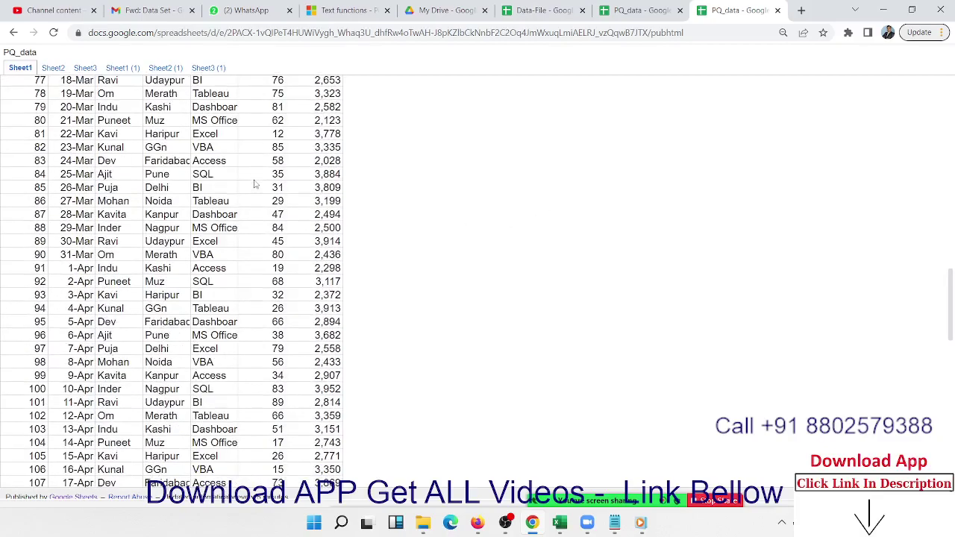
pyautogui.scroll(-10, 254, 183)
pyautogui.scroll(13, 255, 183)
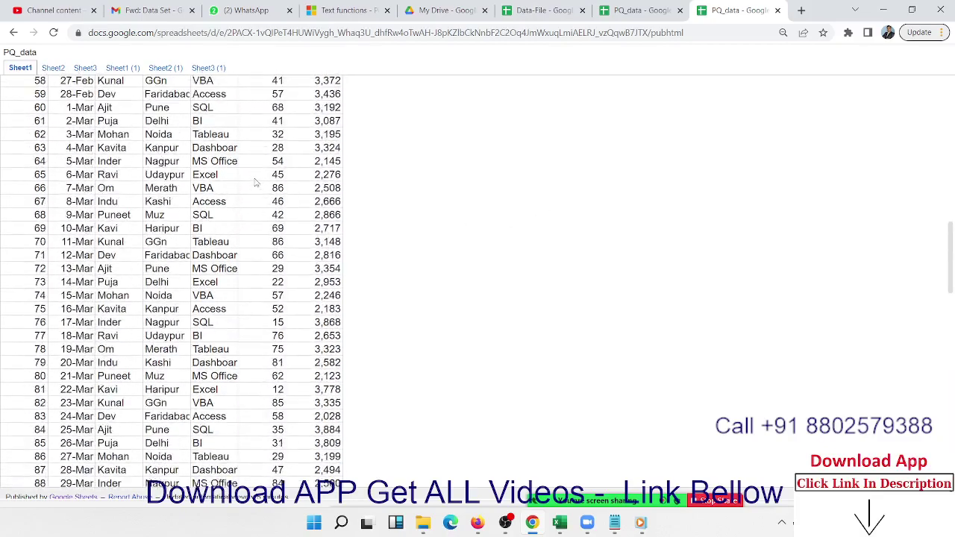
pyautogui.scroll(10, 254, 184)
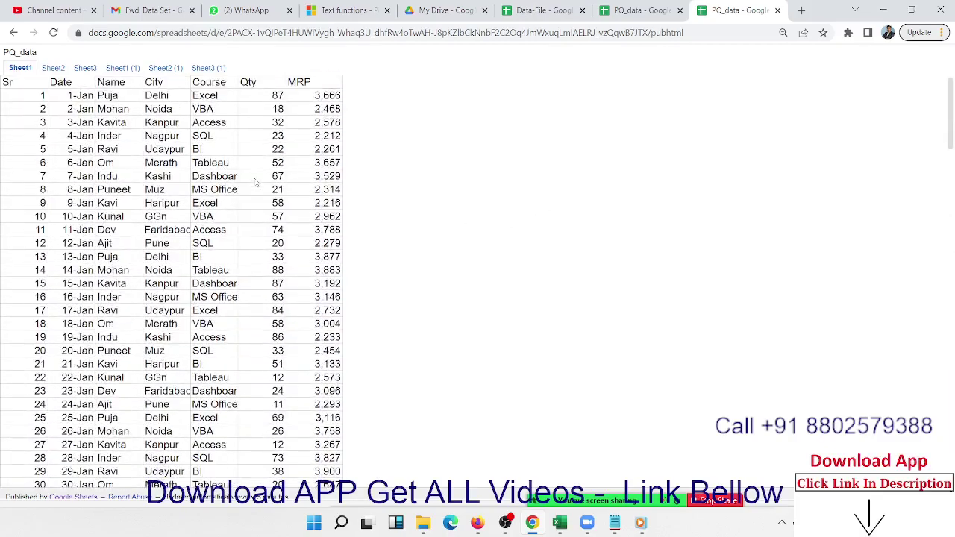
pyautogui.click(777, 10)
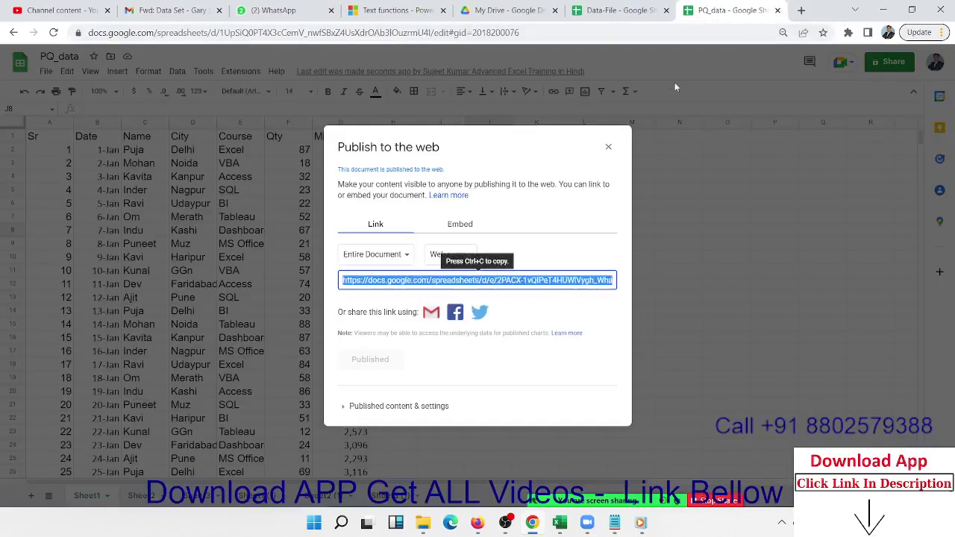
# Step: Switch the published link format to comma-separated values (.csv)
pyautogui.click(451, 257)
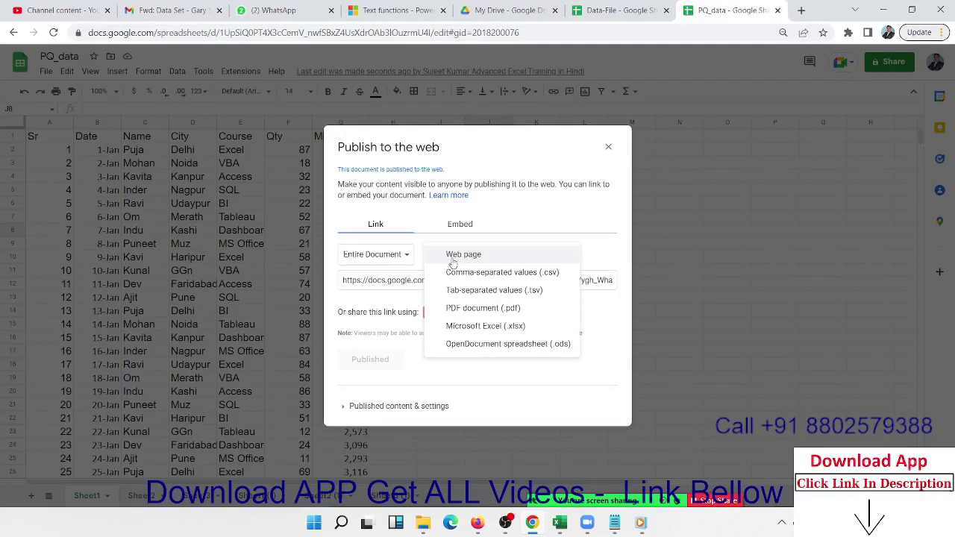
pyautogui.click(453, 260)
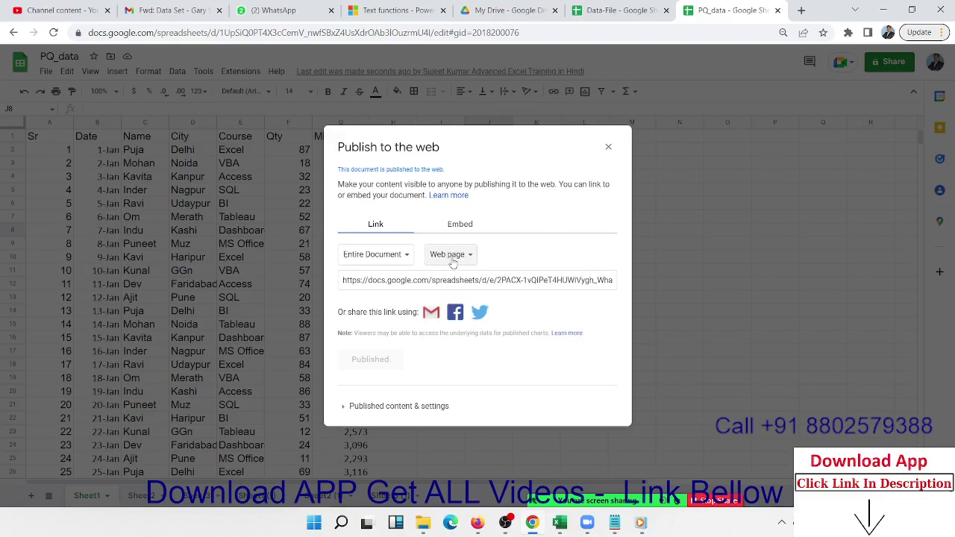
pyautogui.click(453, 262)
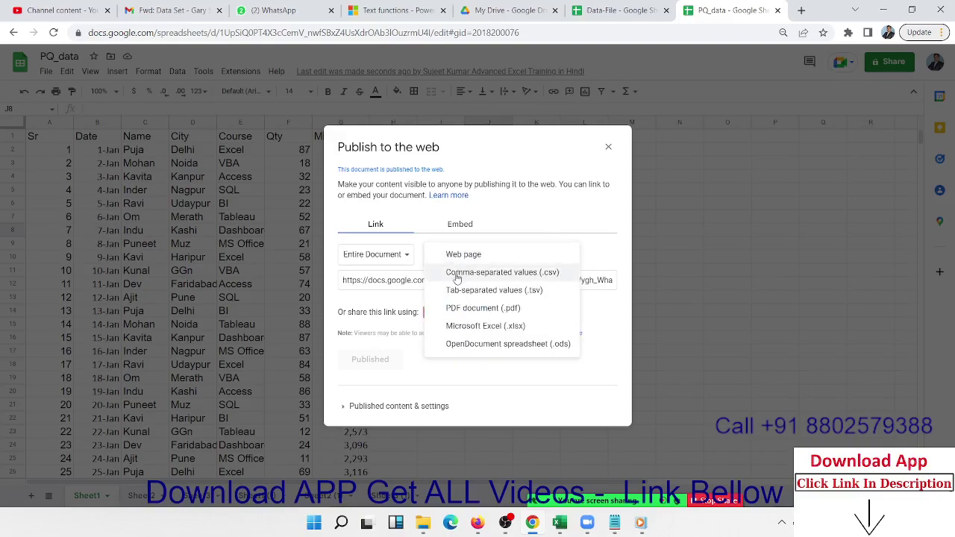
pyautogui.click(456, 273)
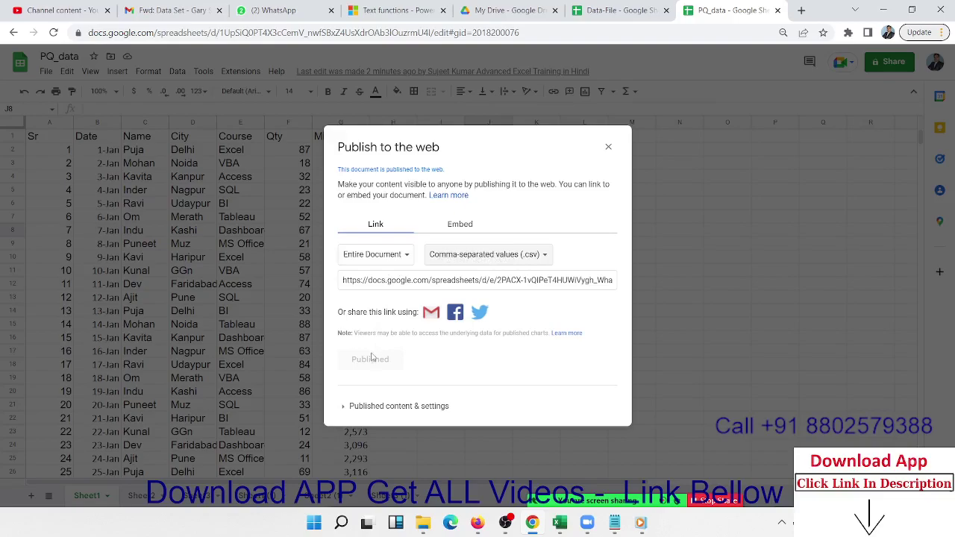
# Step: Select the CSV link, expand Published content & settings, and paste the link into a new tab
pyautogui.click(425, 281)
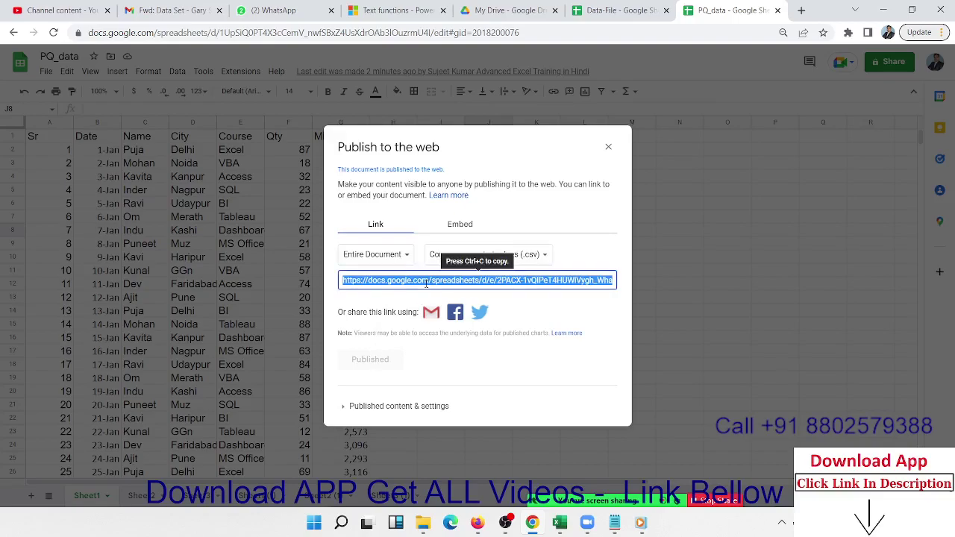
pyautogui.click(425, 406)
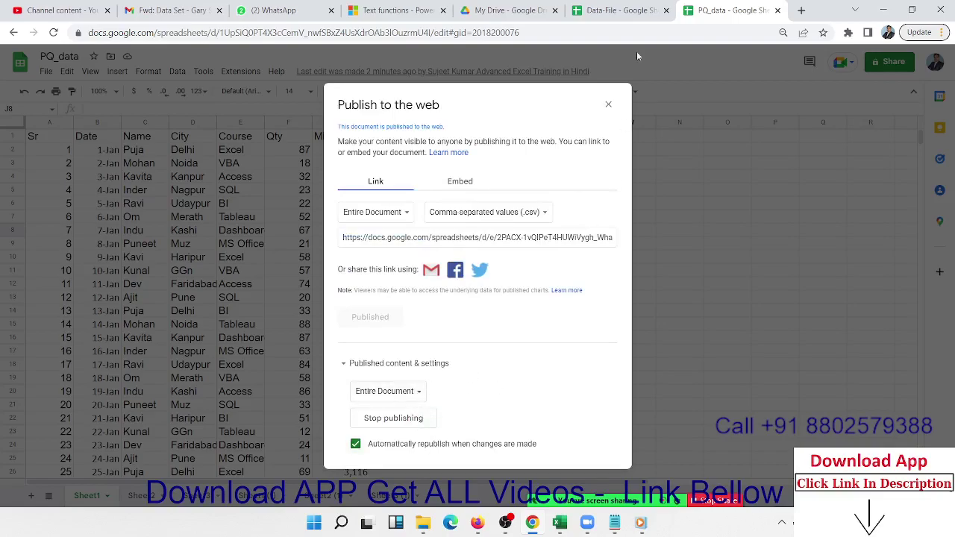
pyautogui.click(801, 10)
pyautogui.hotkey('ctrl', 'v')
# Step: Download PQ_data - Sheet1.csv from the link, open it to check the rows, then close it
pyautogui.press('Return')
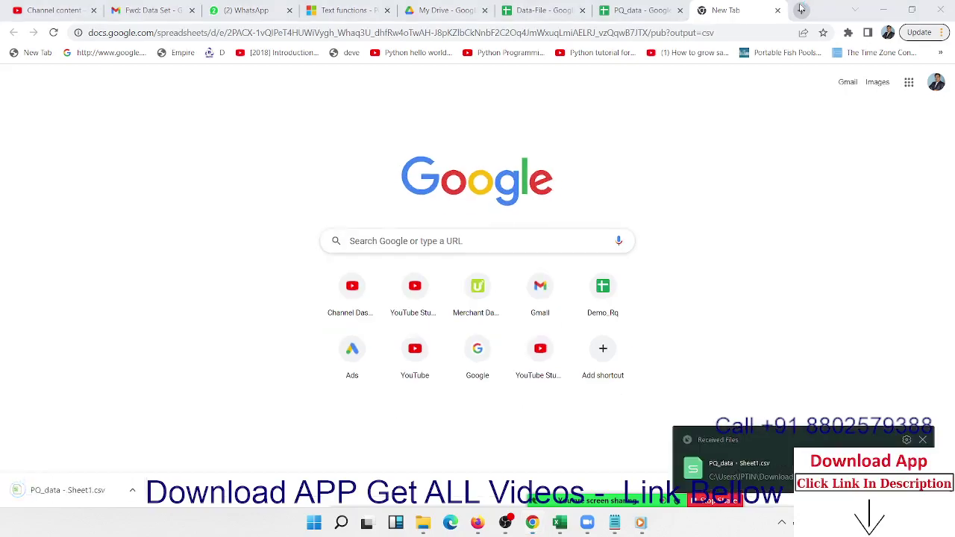
pyautogui.click(90, 501)
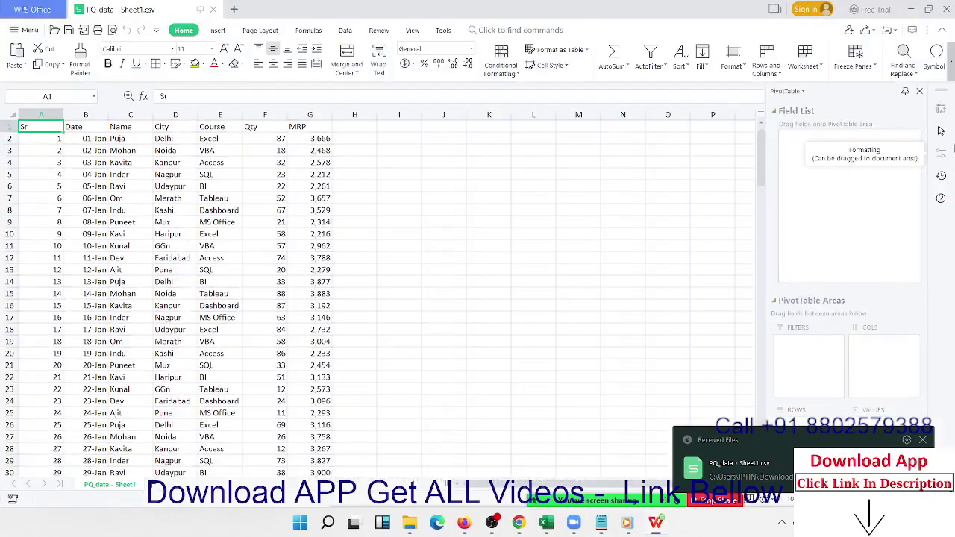
pyautogui.click(945, 9)
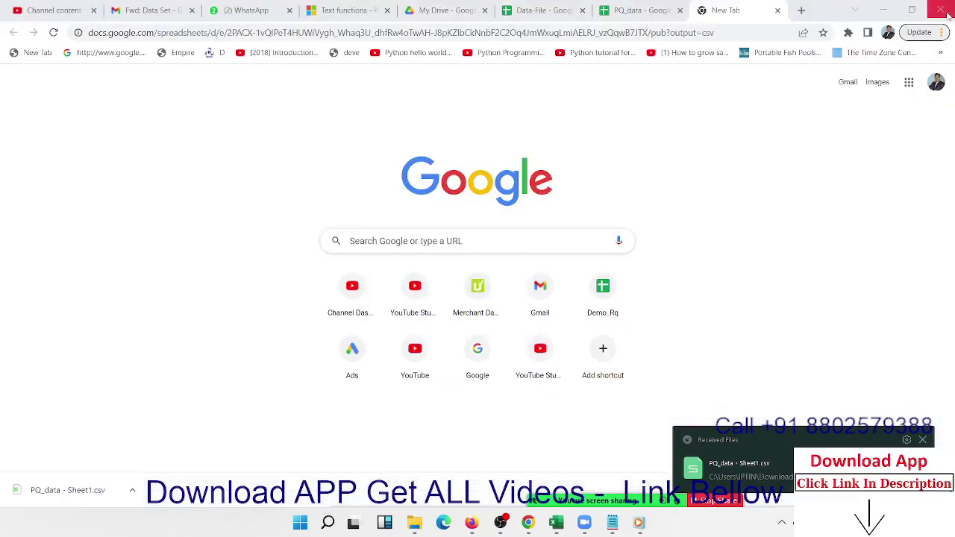
# Step: Back in PQ_data, change the publish format to Microsoft Excel (.xlsx) and close Publish to the web
pyautogui.click(642, 11)
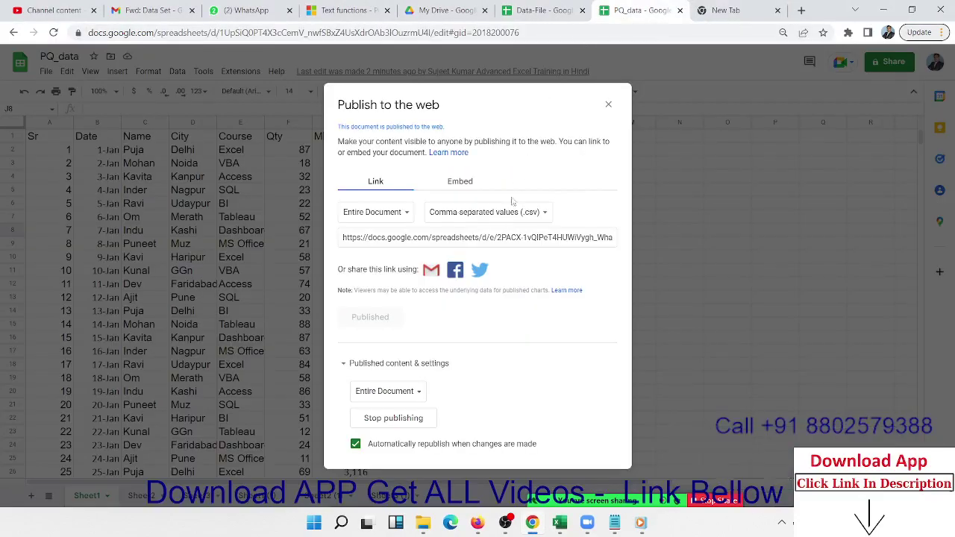
pyautogui.click(489, 218)
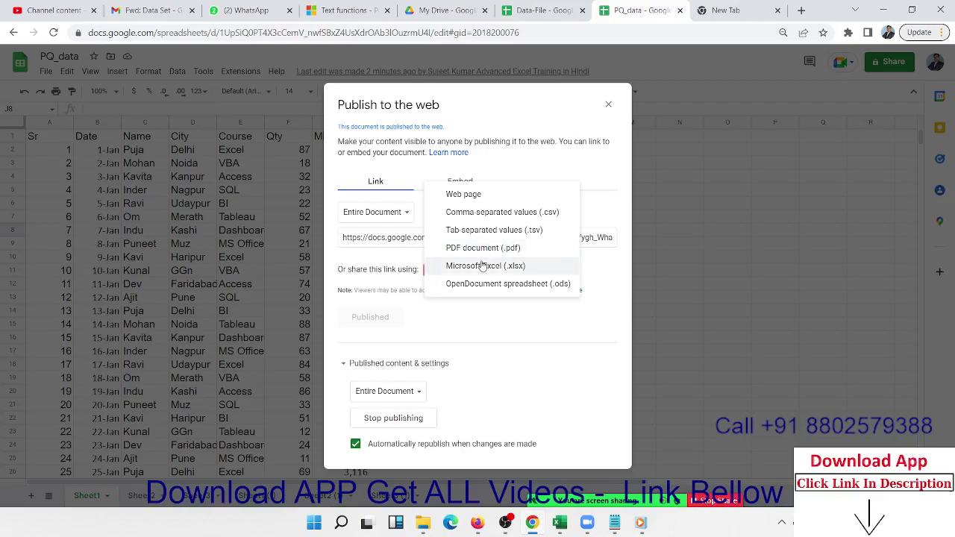
pyautogui.click(483, 266)
pyautogui.click(500, 218)
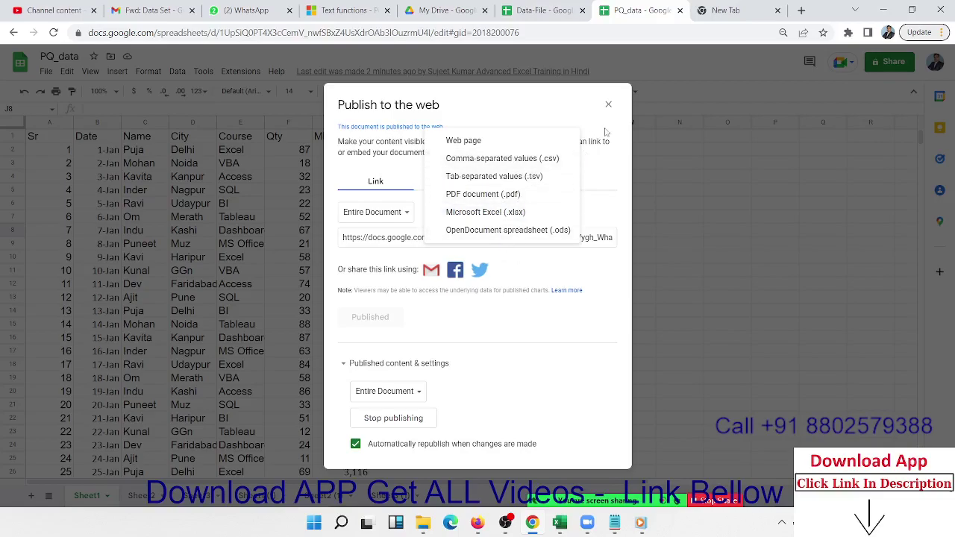
pyautogui.click(625, 108)
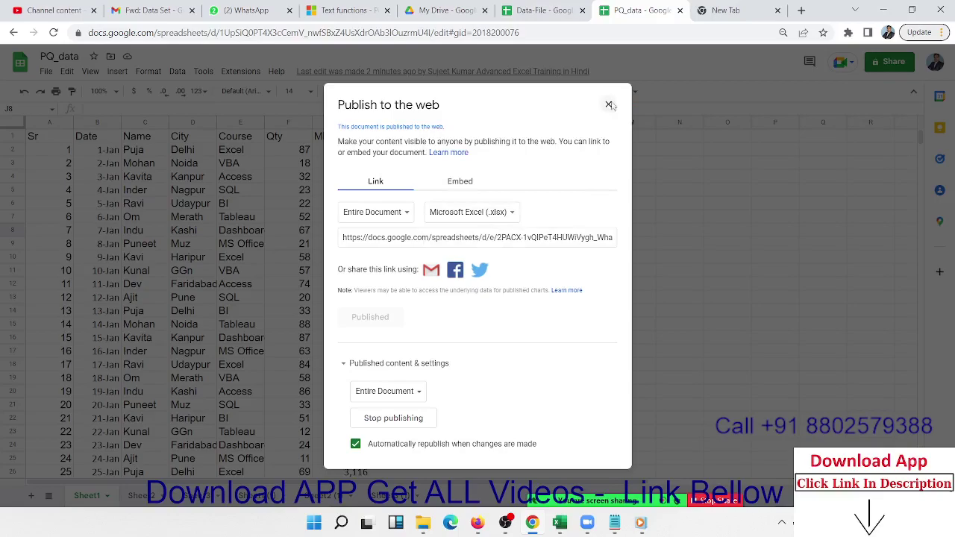
pyautogui.click(609, 105)
# Step: Open the Email this file form from the File menu
pyautogui.click(46, 73)
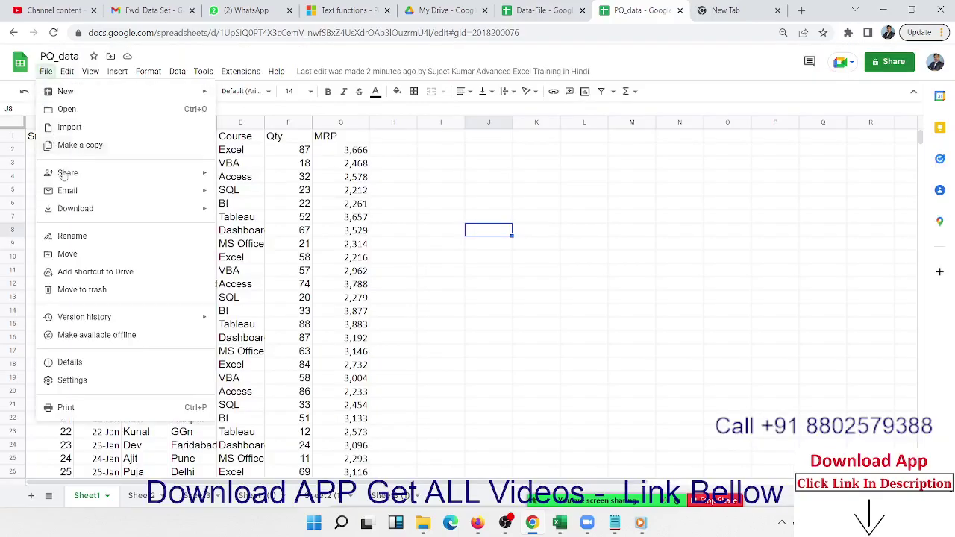
pyautogui.moveTo(78, 172)
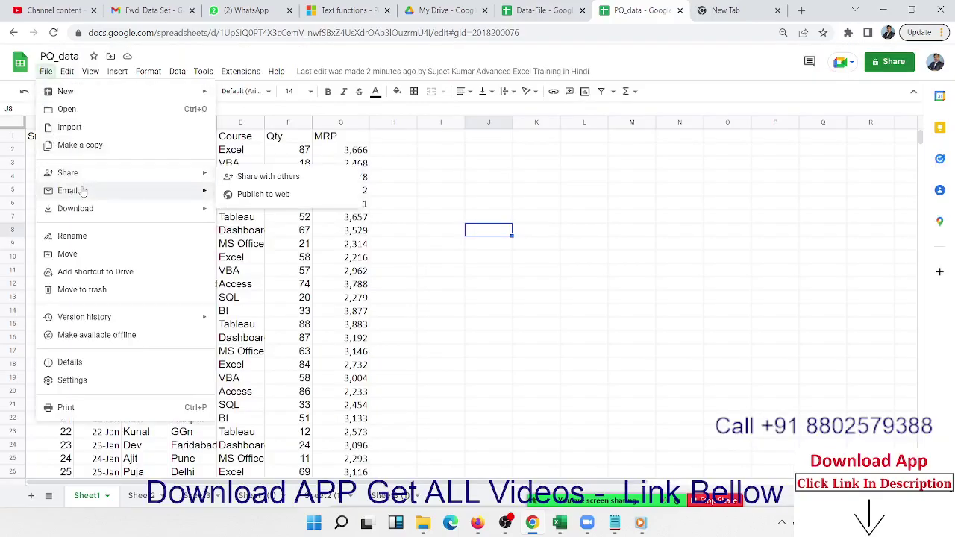
pyautogui.moveTo(84, 192)
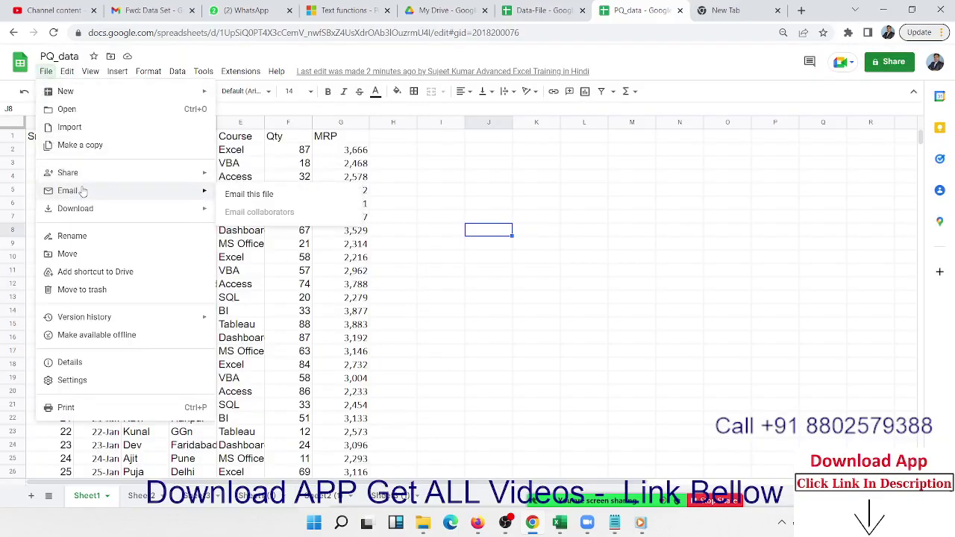
pyautogui.click(270, 195)
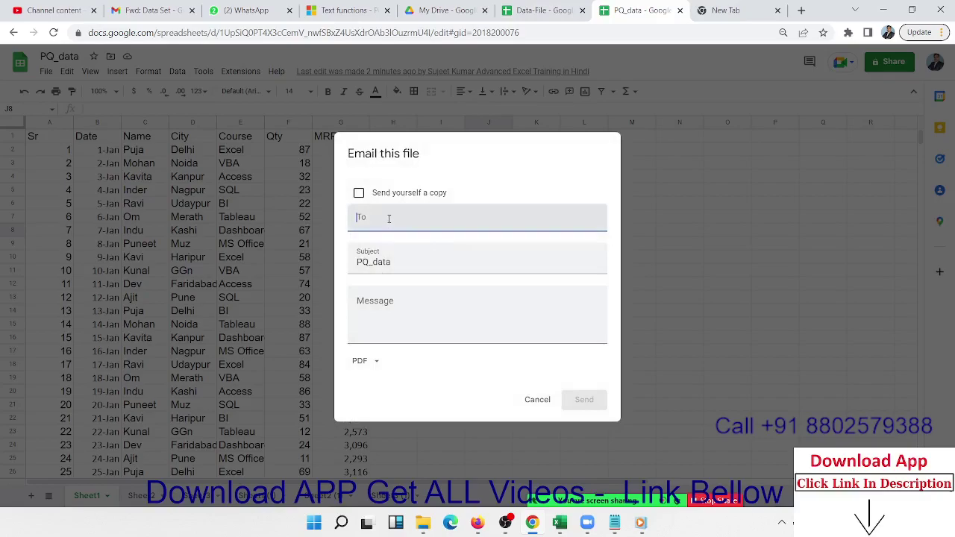
# Step: Enter the recipient's e-mail address and choose the suggested contact
pyautogui.click(389, 218)
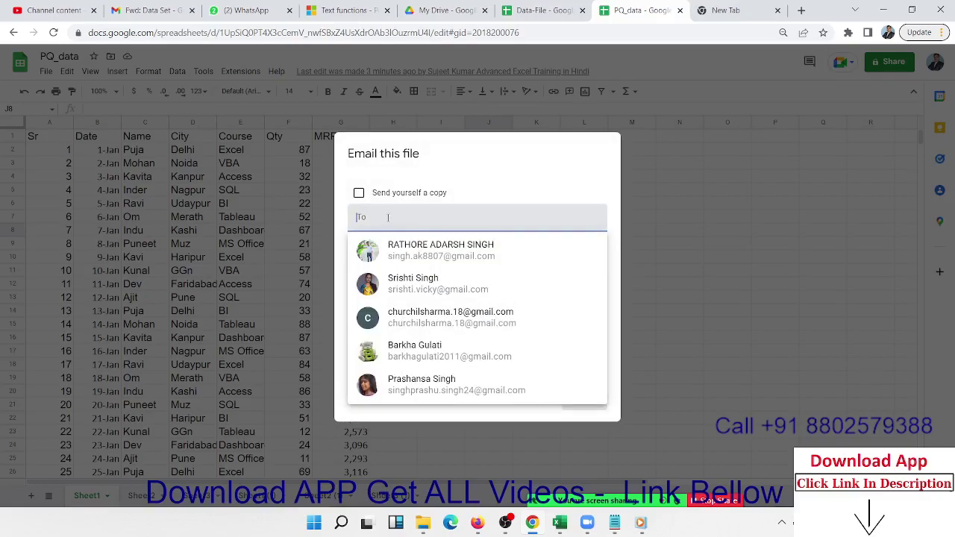
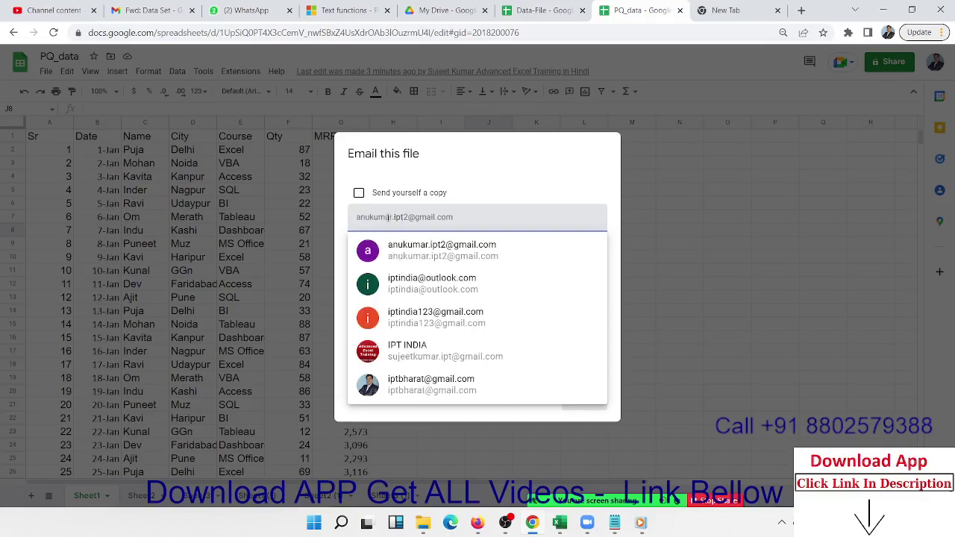
pyautogui.hotkey('shift', 'Right')
pyautogui.hotkey('shift', 'Right')
pyautogui.hotkey('shift', 'Right')
pyautogui.press('BackSpace')
pyautogui.press('BackSpace')
pyautogui.press('BackSpace')
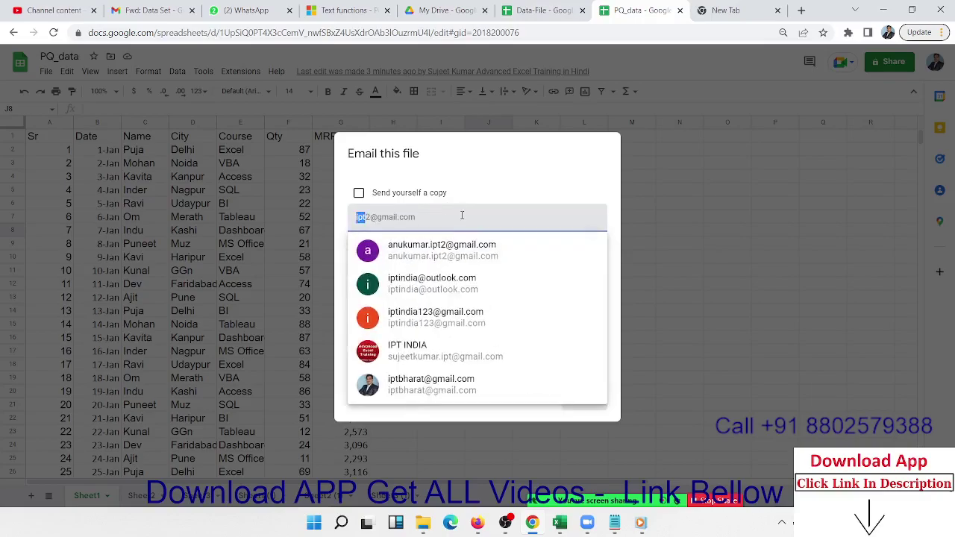
pyautogui.hotkey('ctrl', 'a')
pyautogui.press('BackSpace')
pyautogui.hotkey('ctrl', 'z')
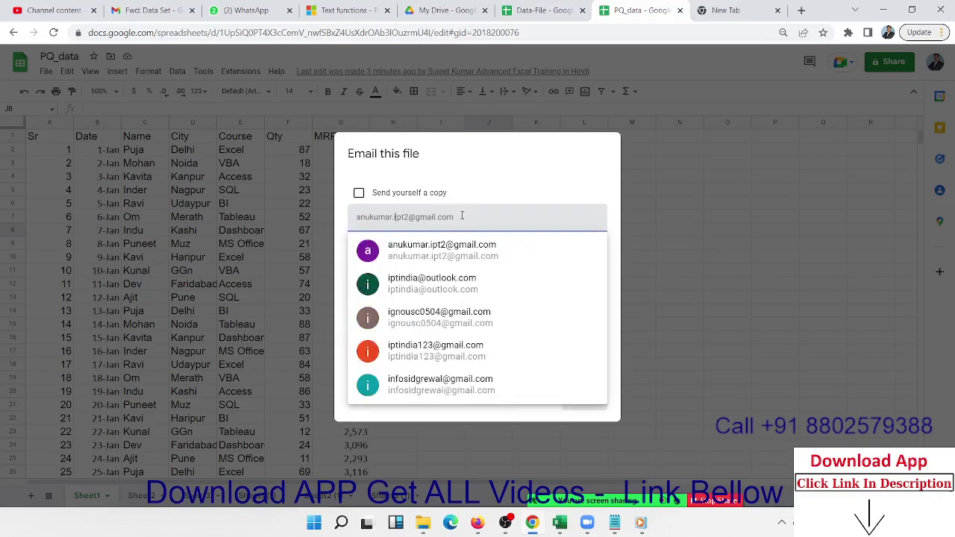
pyautogui.hotkey('ctrl', 'z')
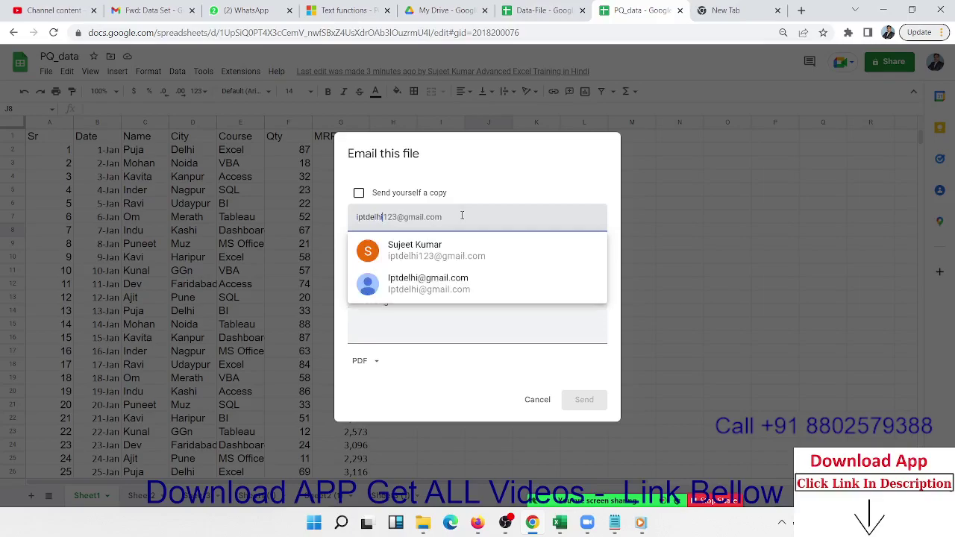
pyautogui.click(456, 260)
# Step: Add the message 'file', send PQ_data as a PDF, and switch to Gmail
pyautogui.click(391, 304)
pyautogui.write('file')
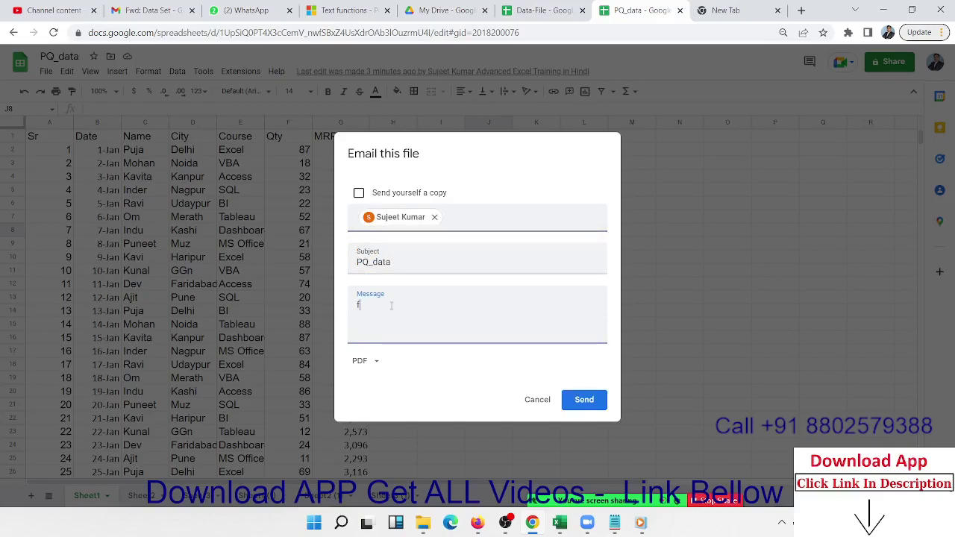
pyautogui.click(597, 406)
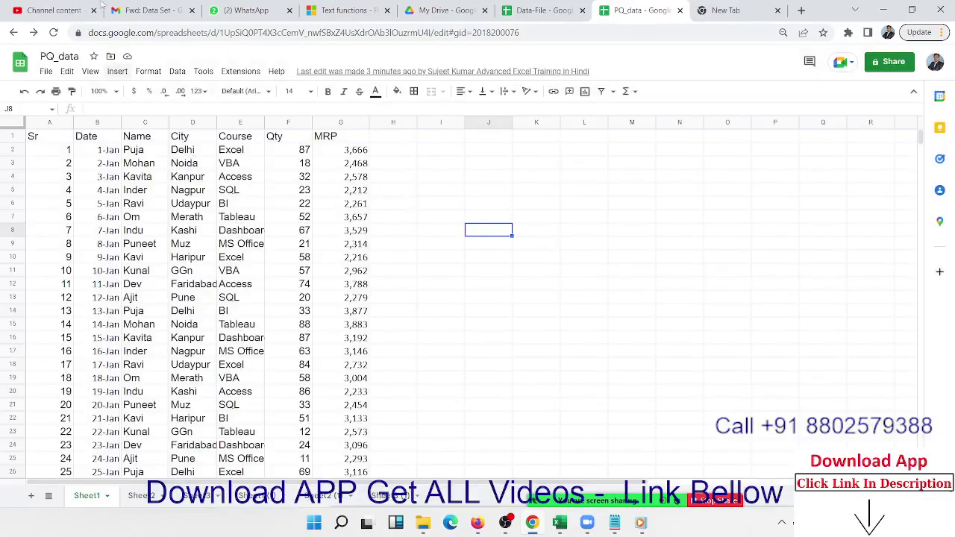
pyautogui.click(146, 10)
# Step: Open the received PQ_data email in the inbox and view its sender details
pyautogui.click(79, 140)
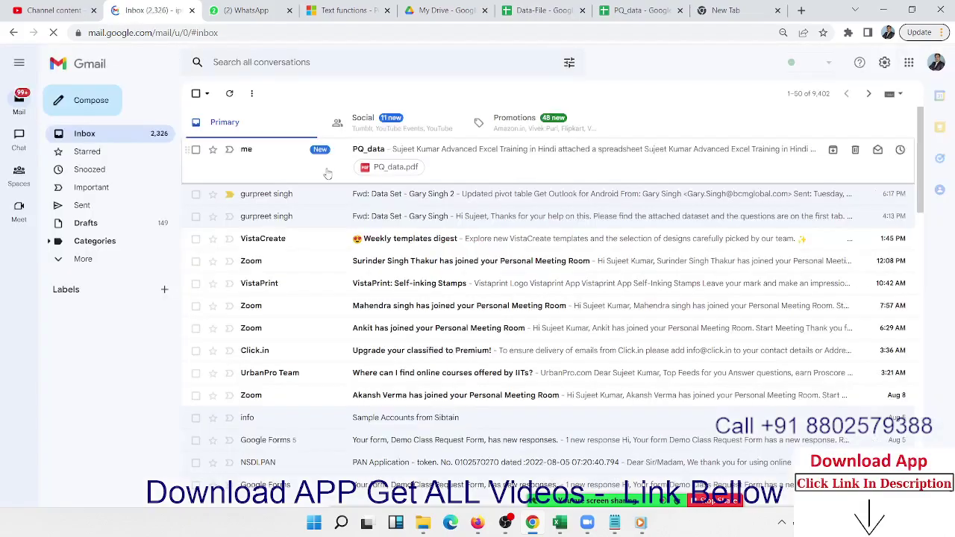
pyautogui.click(470, 168)
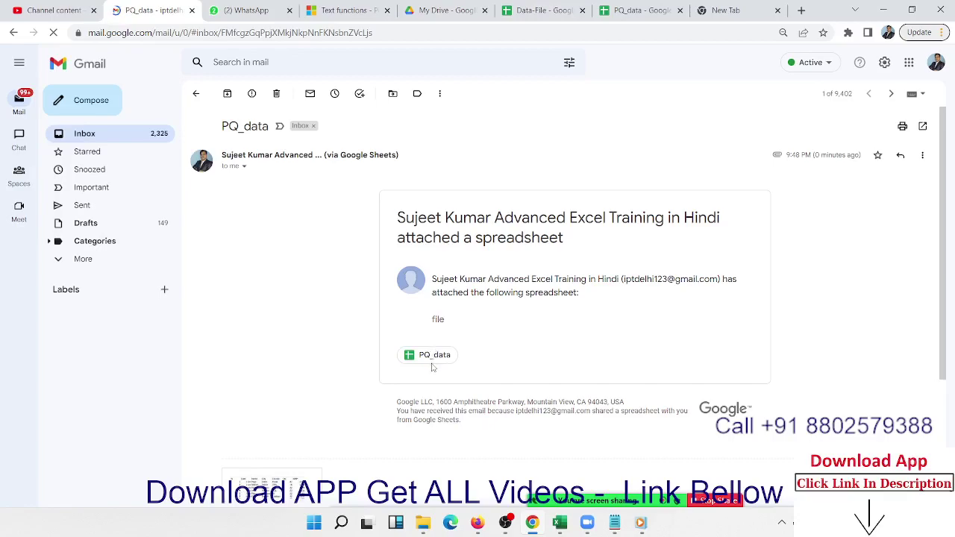
pyautogui.scroll(-2, 432, 367)
pyautogui.moveTo(306, 351)
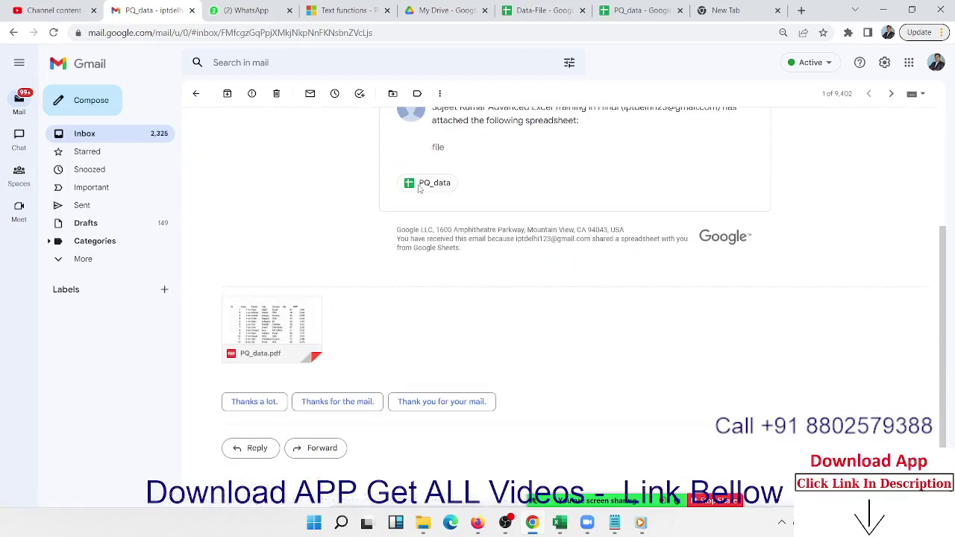
pyautogui.scroll(2, 419, 188)
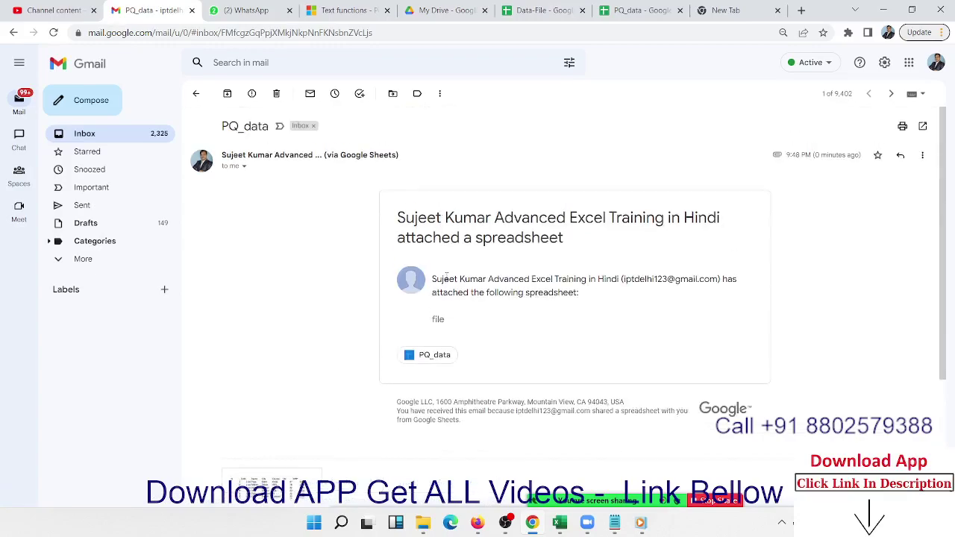
pyautogui.click(245, 168)
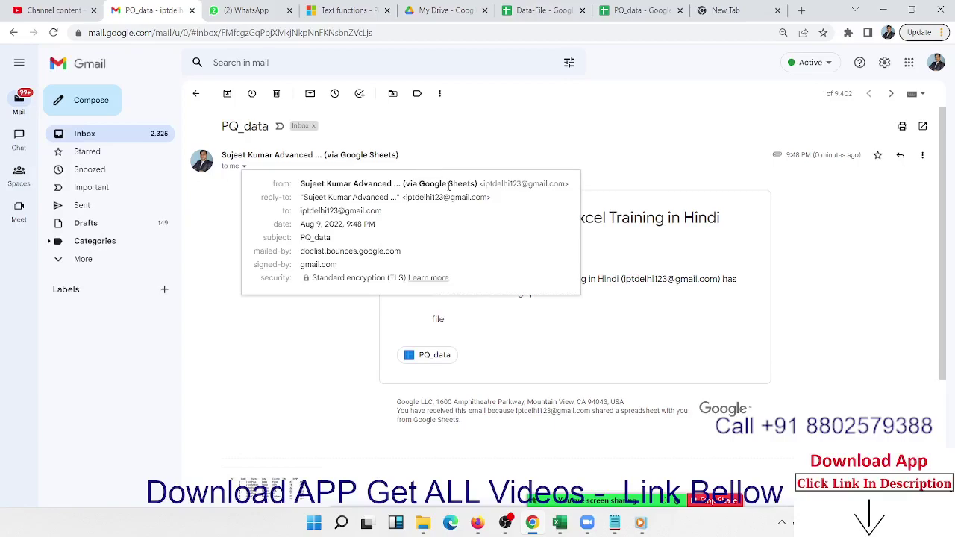
pyautogui.moveTo(393, 183)
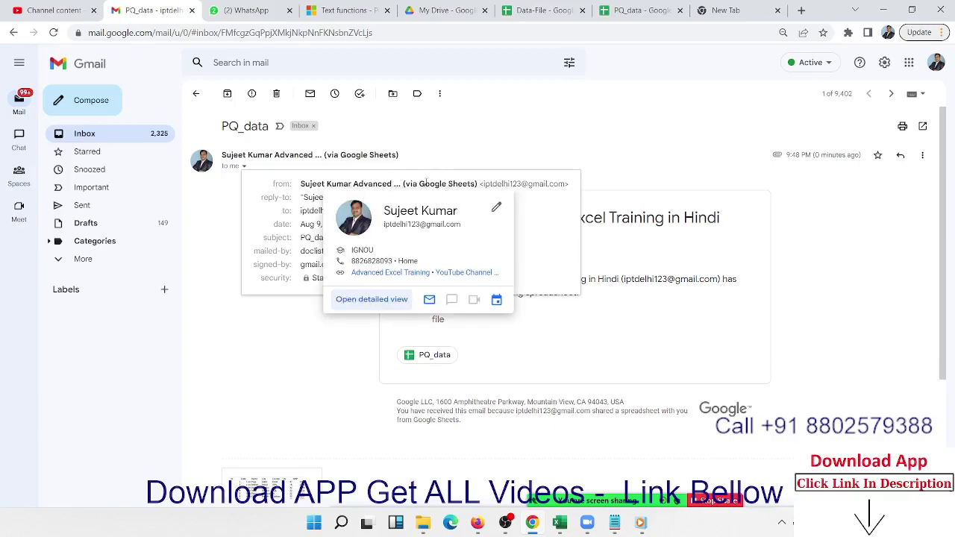
pyautogui.doubleClick(429, 183)
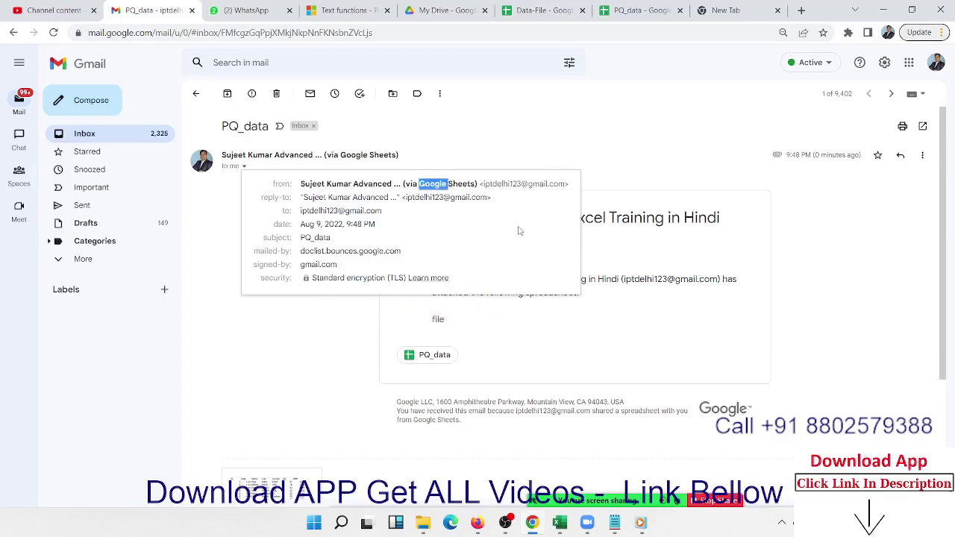
# Step: Find the PQ_data email in Sent mail, then return to the spreadsheet
pyautogui.click(100, 205)
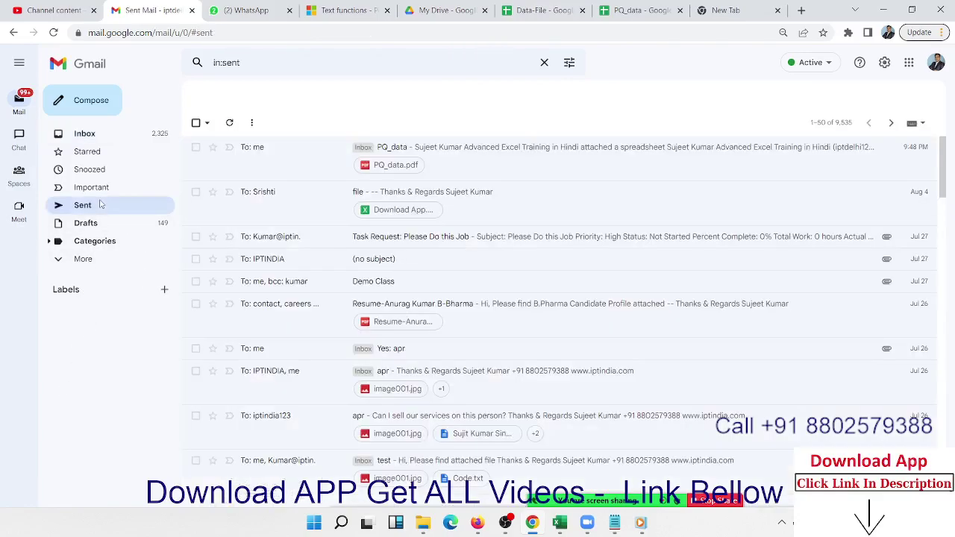
pyautogui.click(261, 158)
pyautogui.moveTo(261, 158)
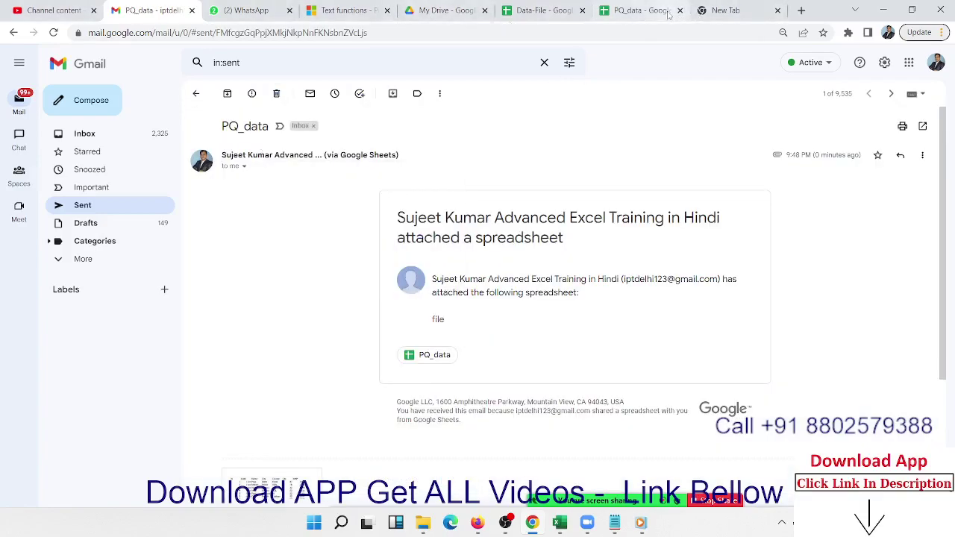
pyautogui.click(643, 10)
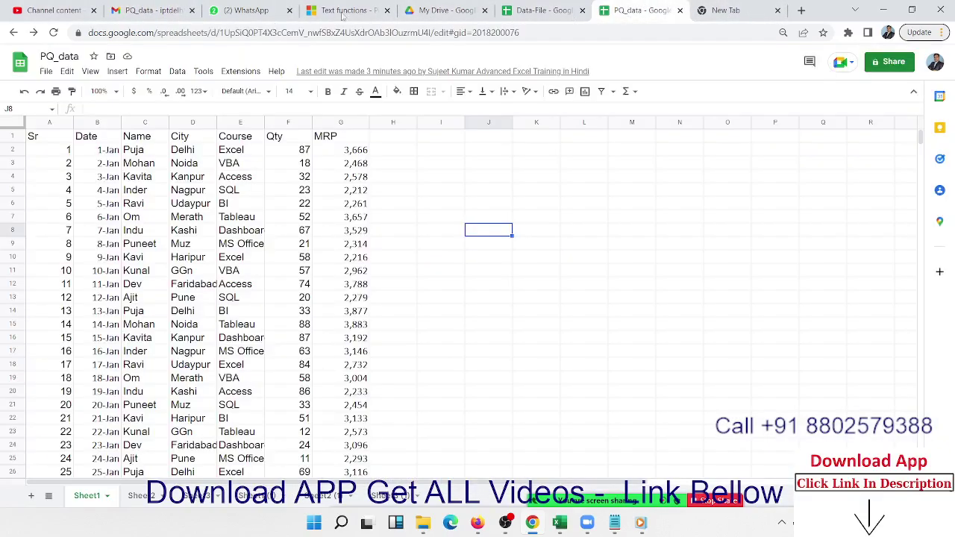
# Step: Look over the File menu's Email, Download and Rename options for PQ_data
pyautogui.click(45, 70)
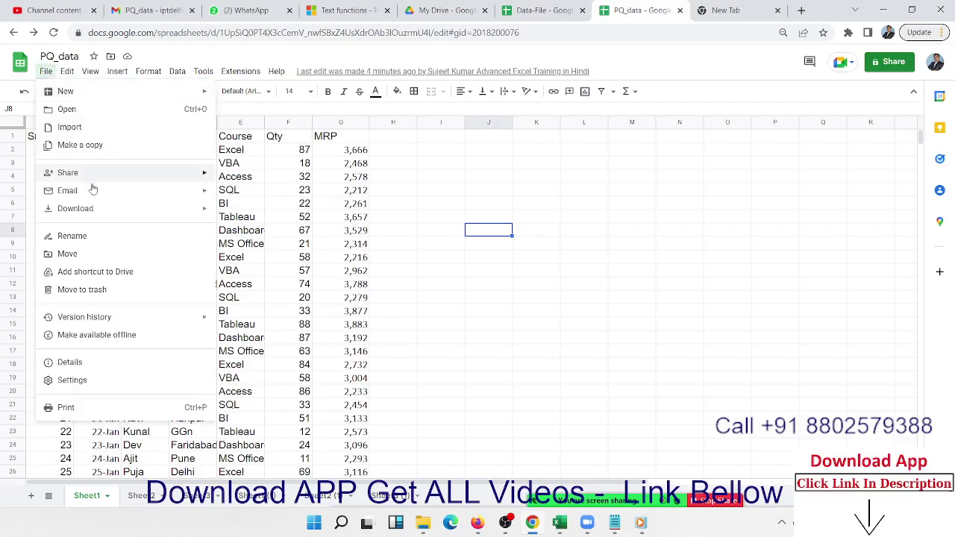
pyautogui.moveTo(91, 198)
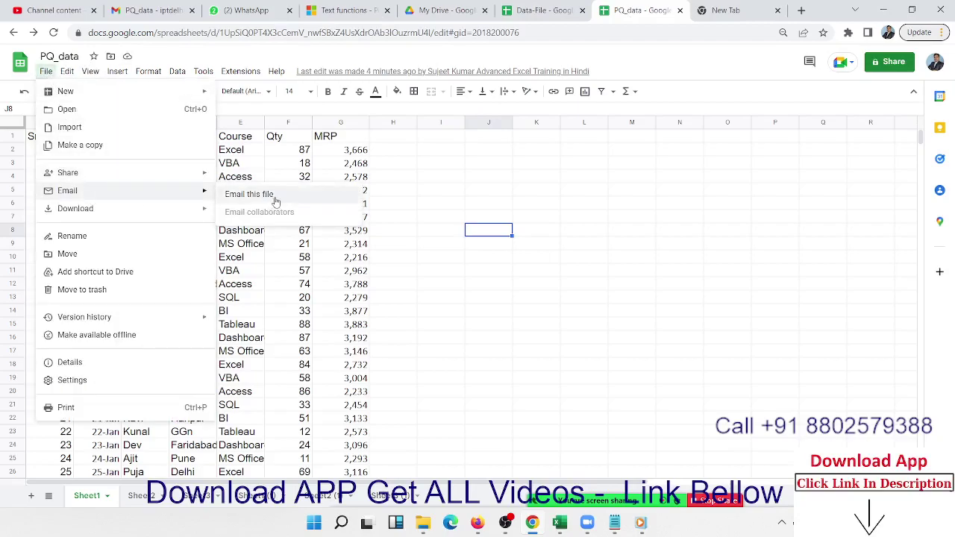
pyautogui.moveTo(169, 215)
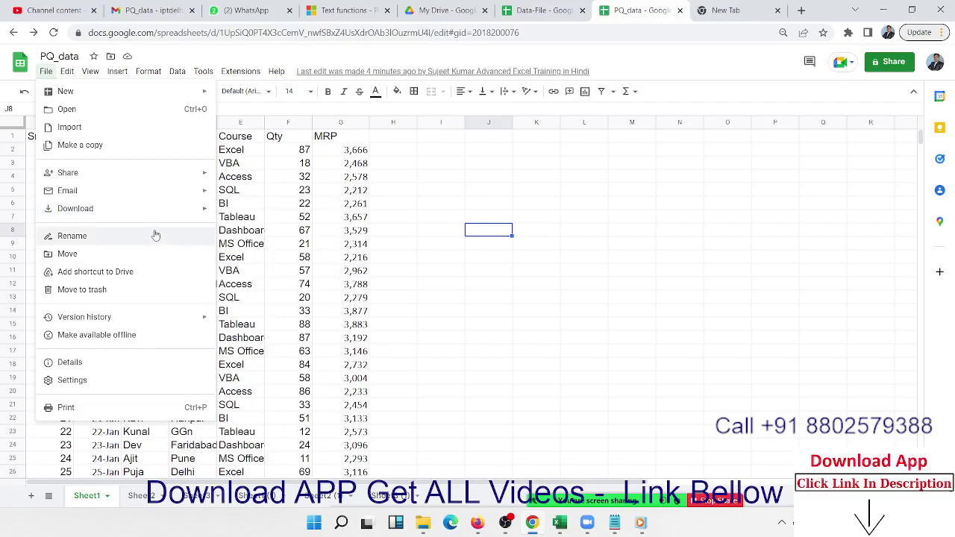
pyautogui.click(59, 57)
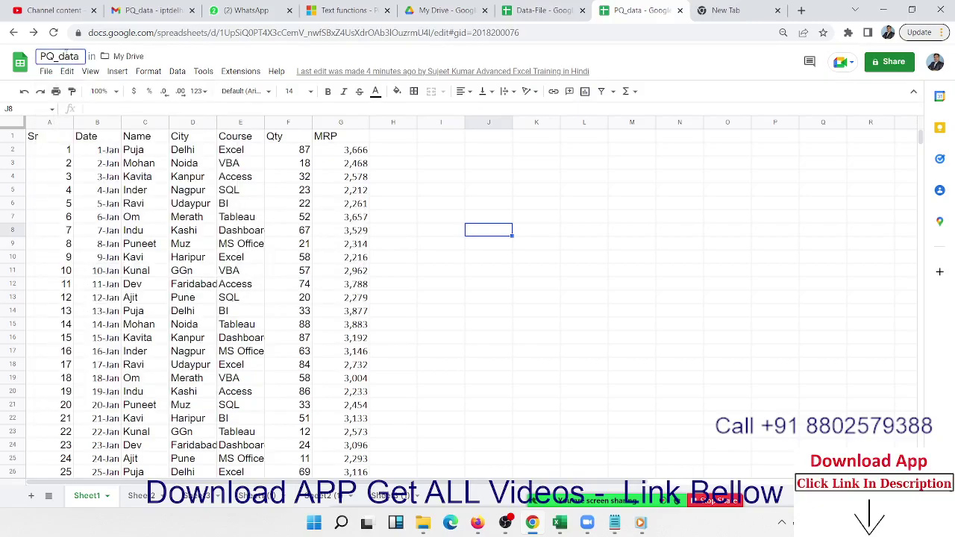
pyautogui.click(45, 72)
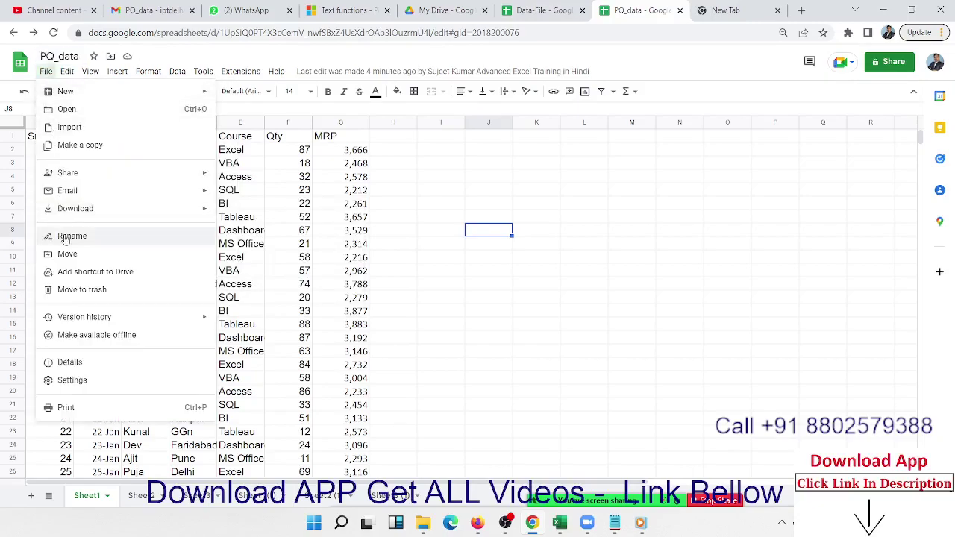
pyautogui.moveTo(67, 72)
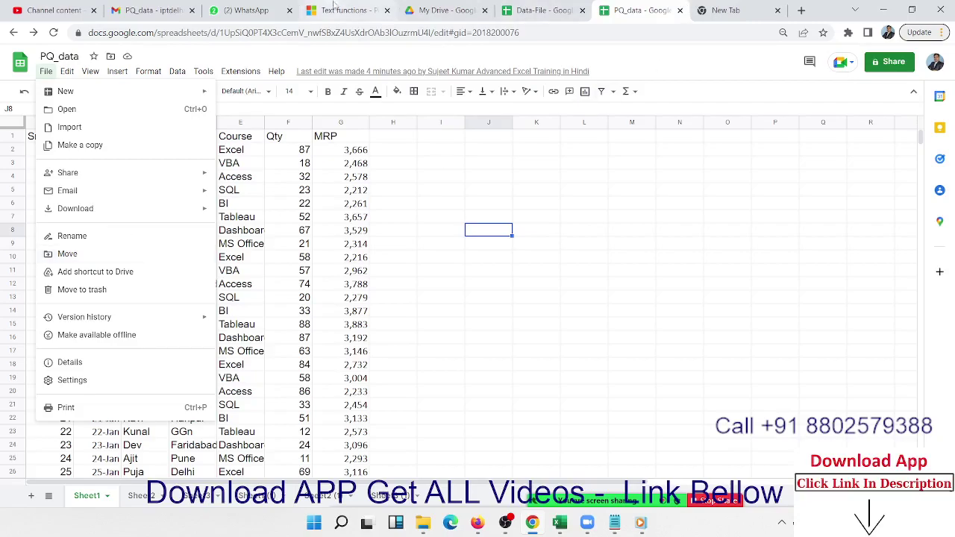
# Step: Scroll through the file list in Google Drive's My Drive
pyautogui.click(443, 12)
pyautogui.scroll(5, 228, 280)
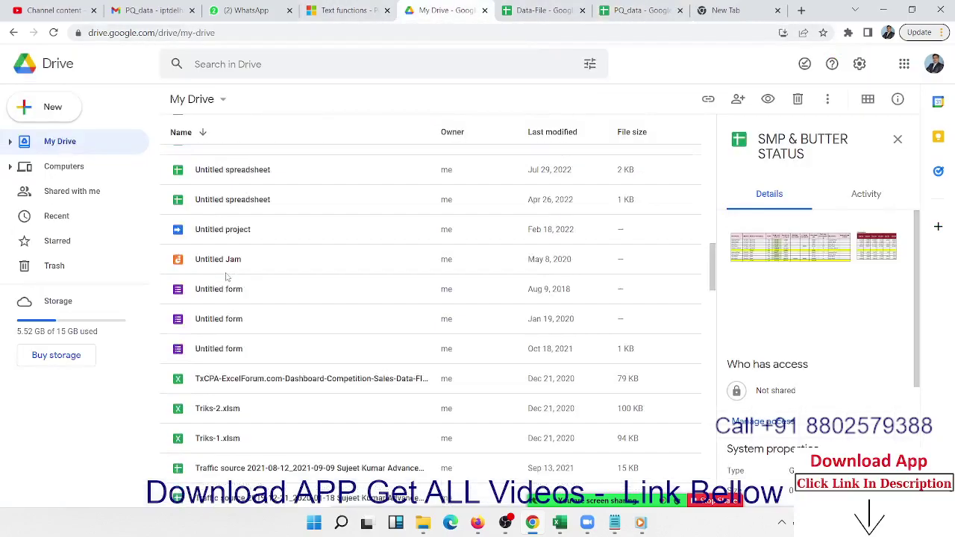
pyautogui.scroll(10, 227, 280)
pyautogui.scroll(-3, 231, 346)
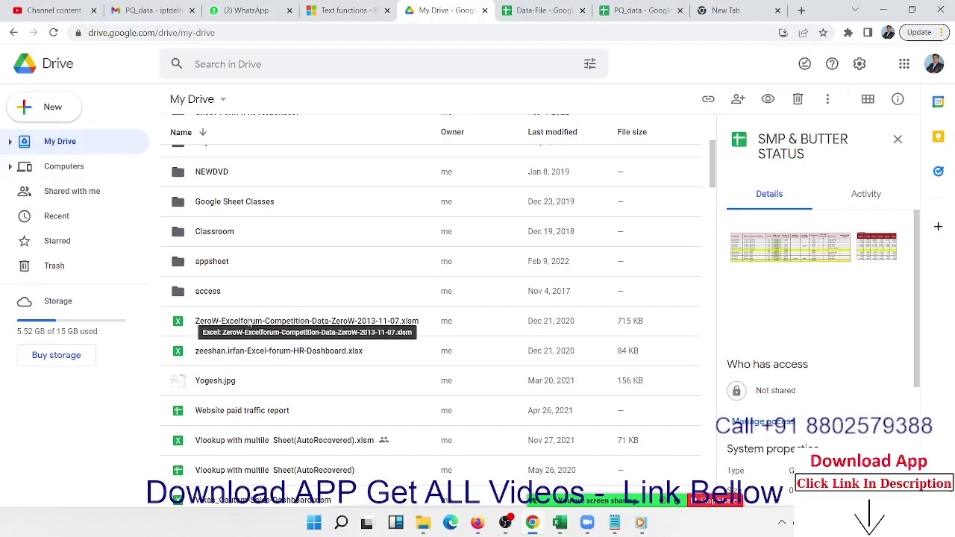
pyautogui.scroll(3, 250, 322)
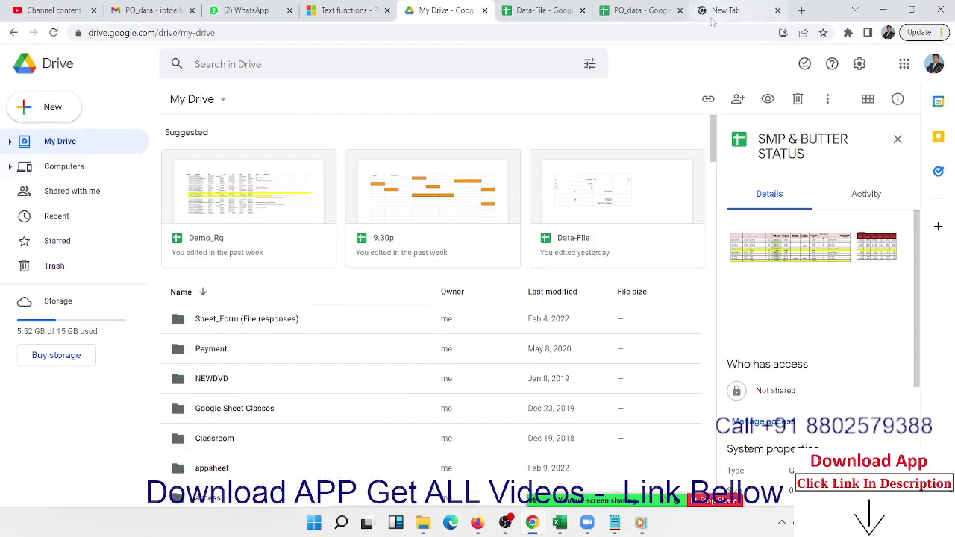
# Step: Back in PQ_data, browse the Edit and File menus, recheck Drive, and dismiss the menu
pyautogui.click(641, 10)
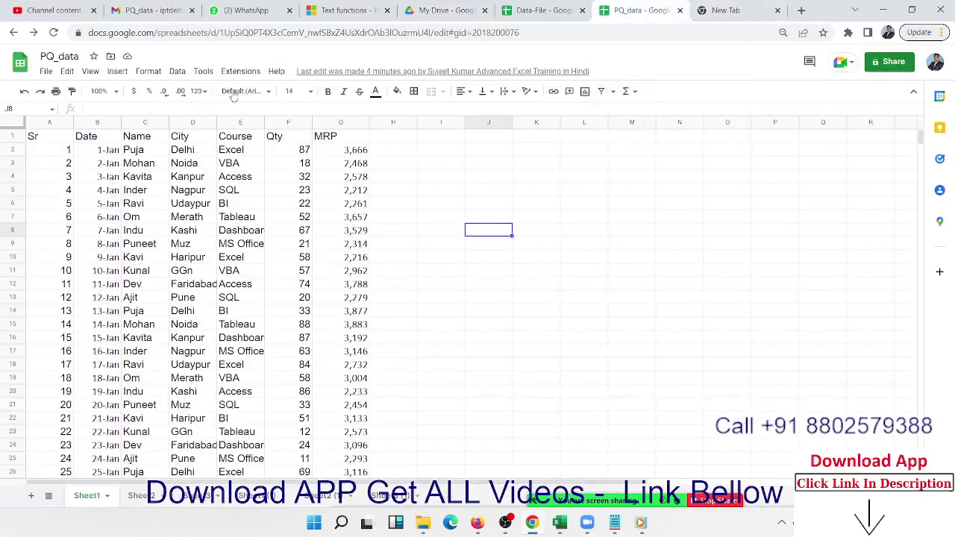
pyautogui.click(64, 72)
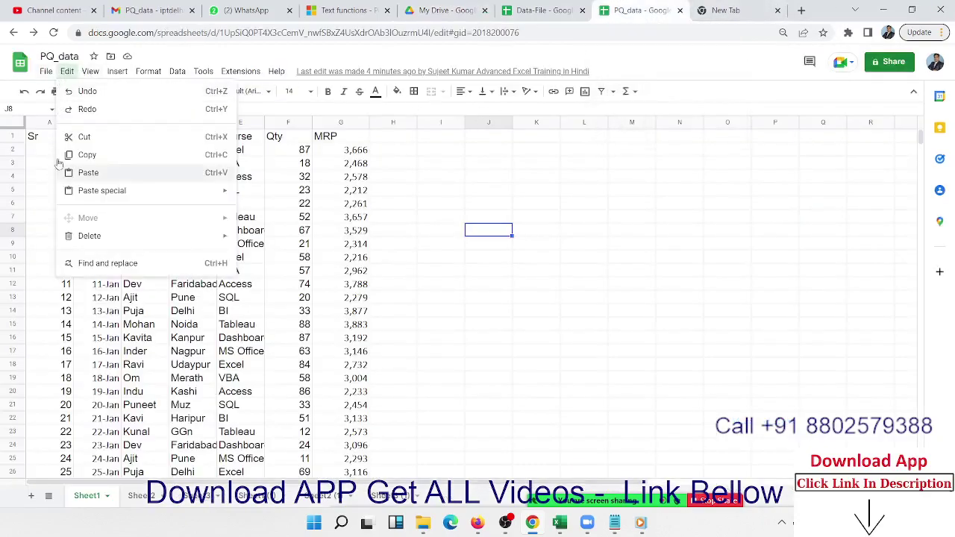
pyautogui.click(39, 73)
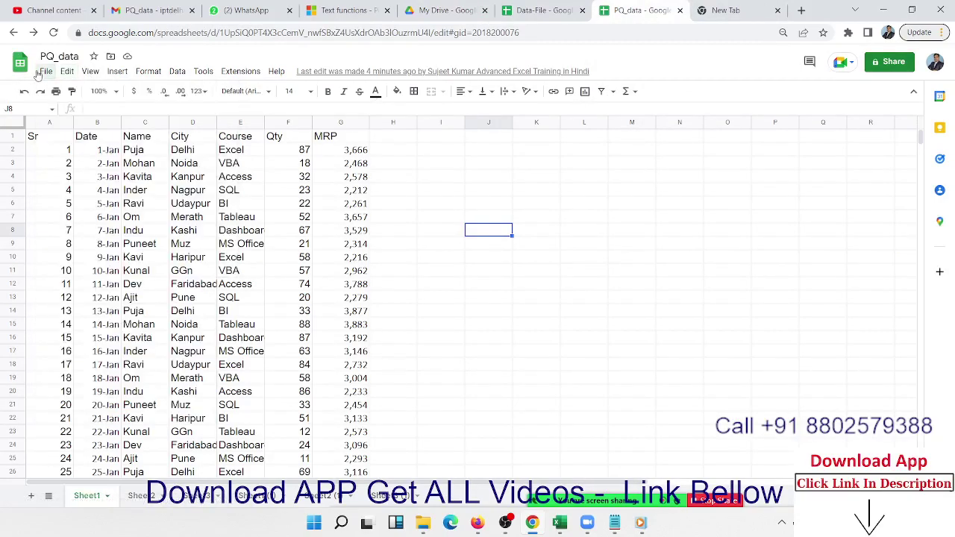
pyautogui.click(43, 71)
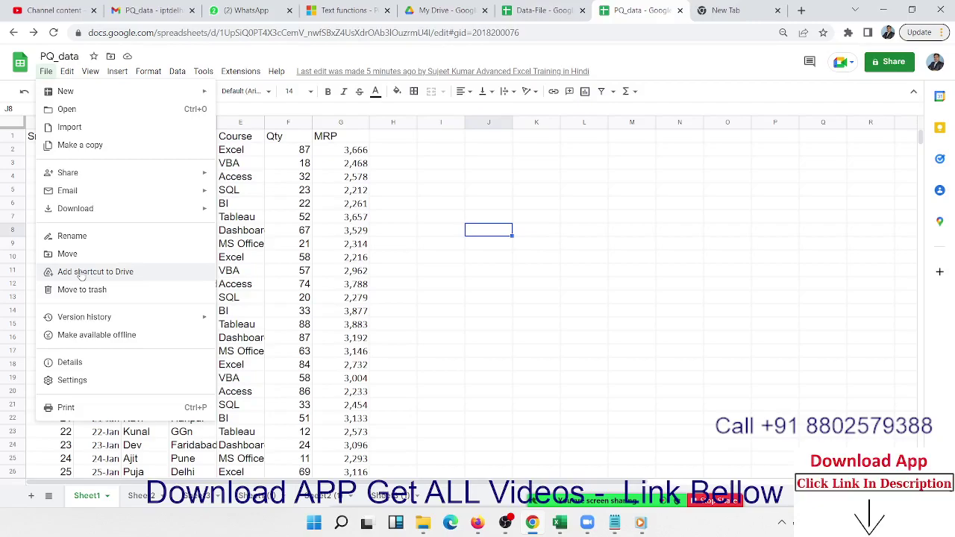
pyautogui.click(444, 10)
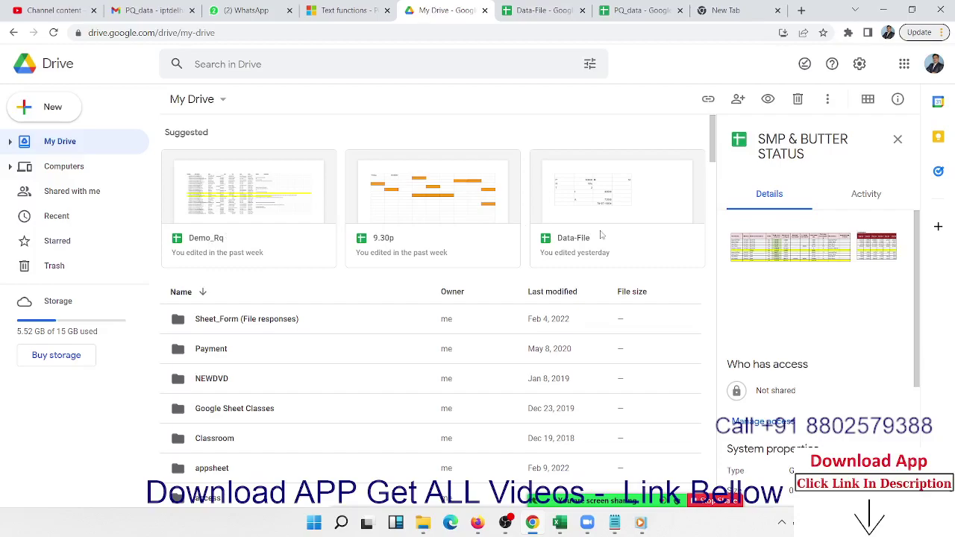
pyautogui.click(639, 11)
pyautogui.press('Escape')
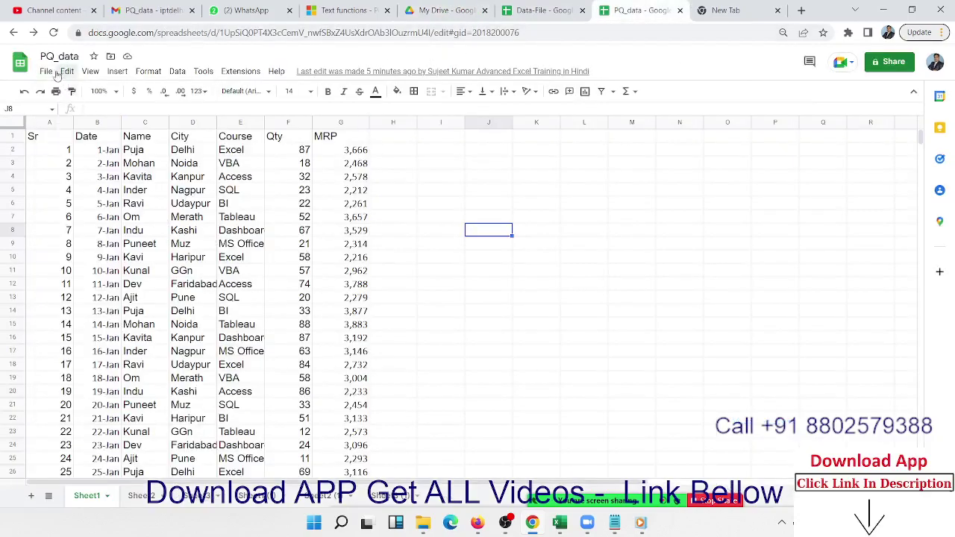
# Step: Locate Move to trash in the File menu, then switch to Google Drive
pyautogui.click(47, 72)
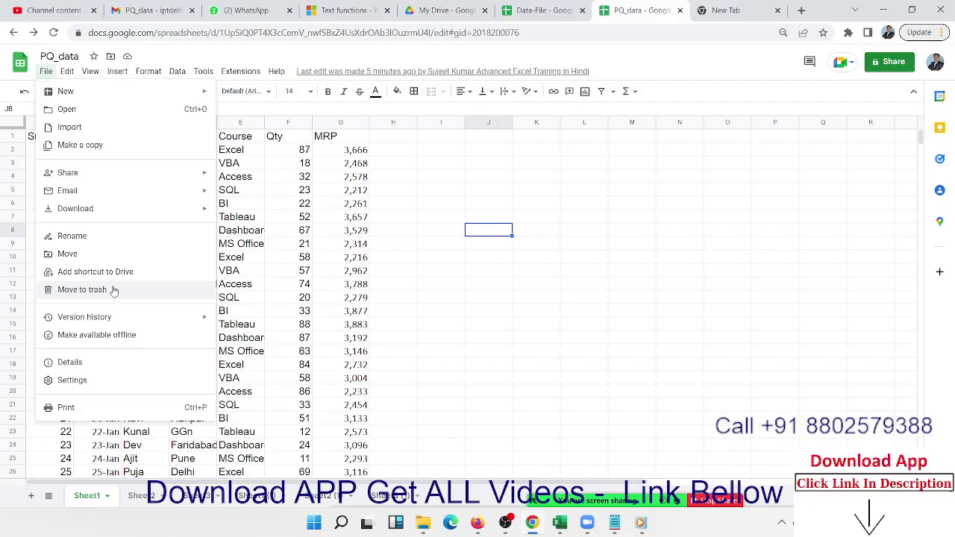
pyautogui.click(430, 9)
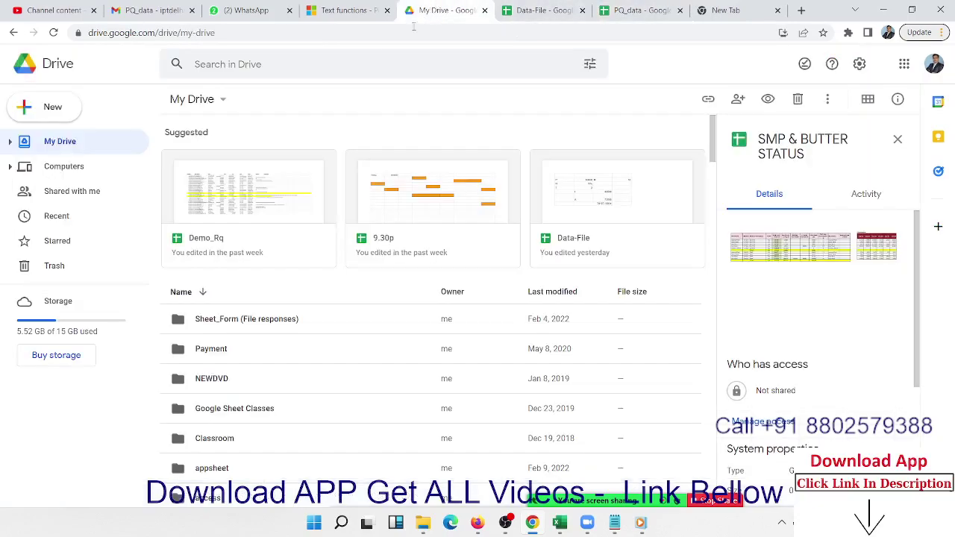
# Step: Check the Trash, then move the 9.30p spreadsheet from My Drive to the trash
pyautogui.click(57, 275)
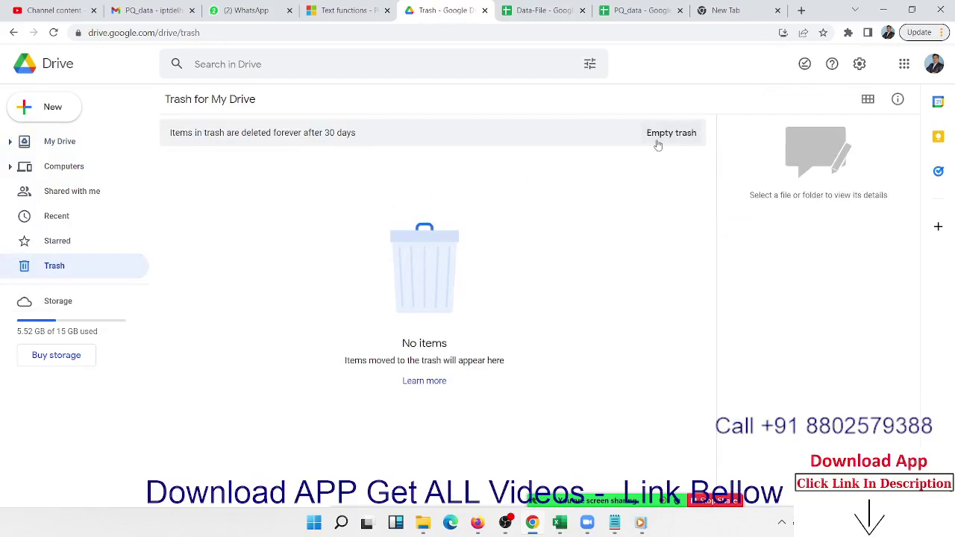
pyautogui.click(66, 151)
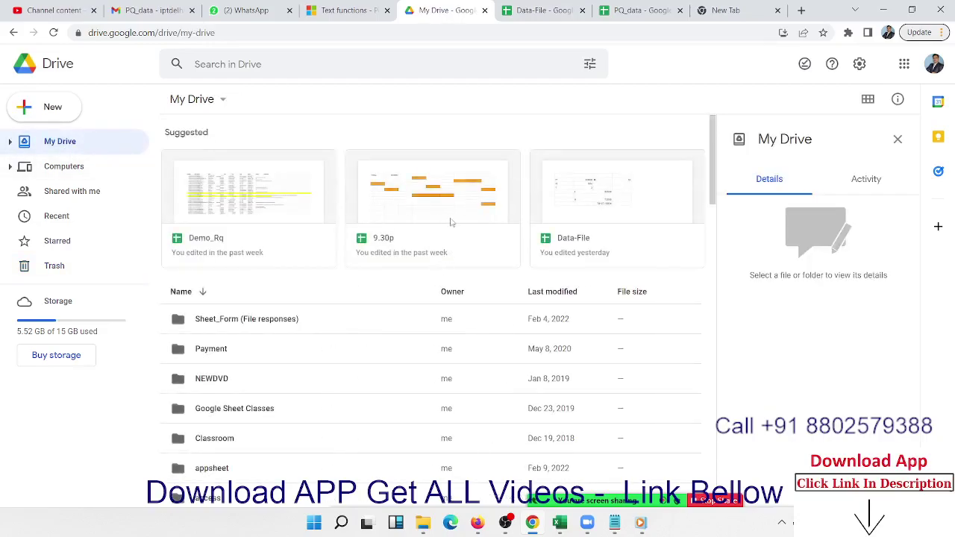
pyautogui.click(449, 209)
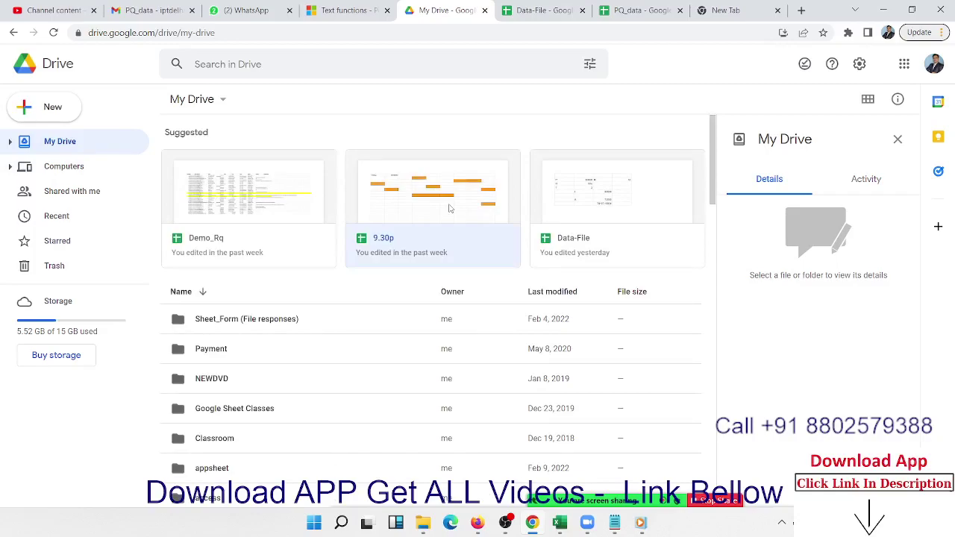
pyautogui.rightClick(449, 209)
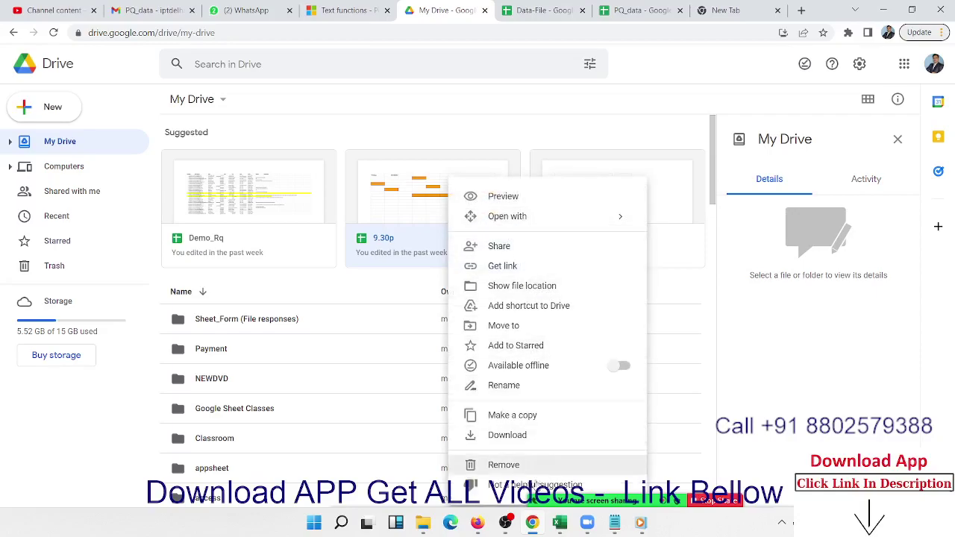
pyautogui.click(503, 465)
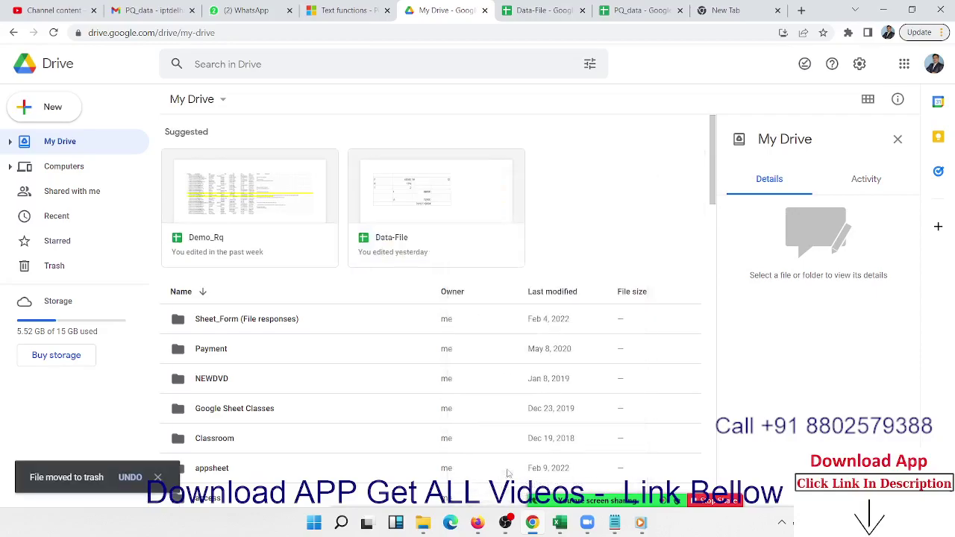
# Step: Restore 9.30p from the Trash and return to the PQ_data spreadsheet
pyautogui.click(95, 272)
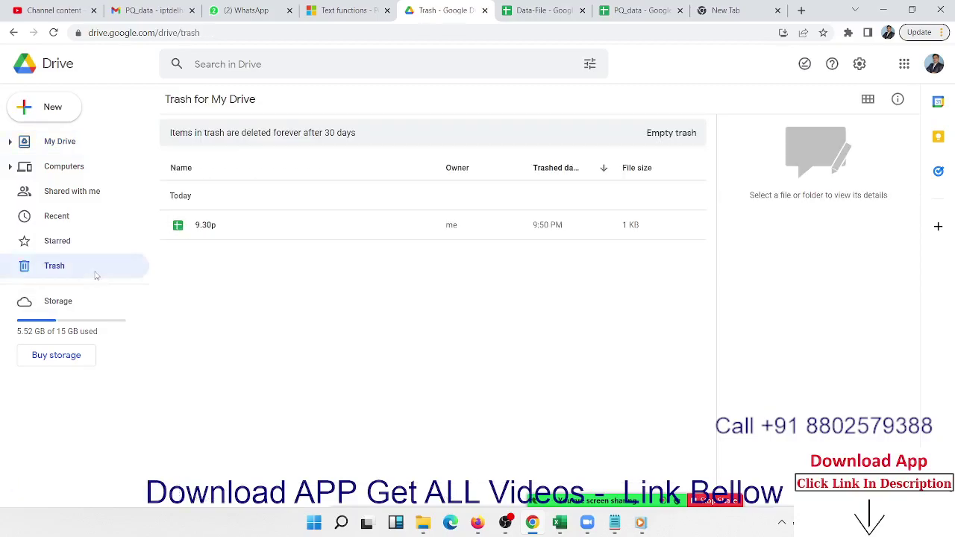
pyautogui.click(224, 230)
pyautogui.rightClick(229, 229)
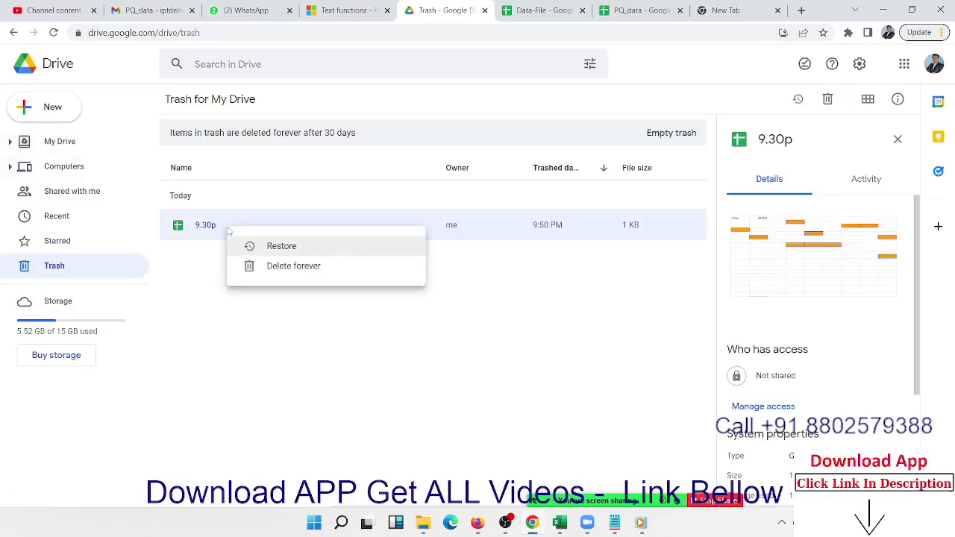
pyautogui.click(270, 248)
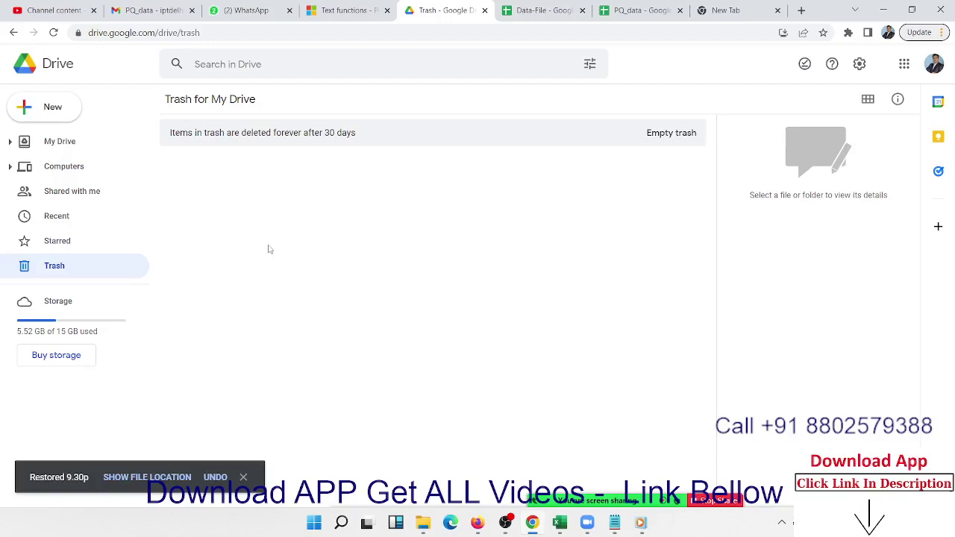
pyautogui.click(92, 149)
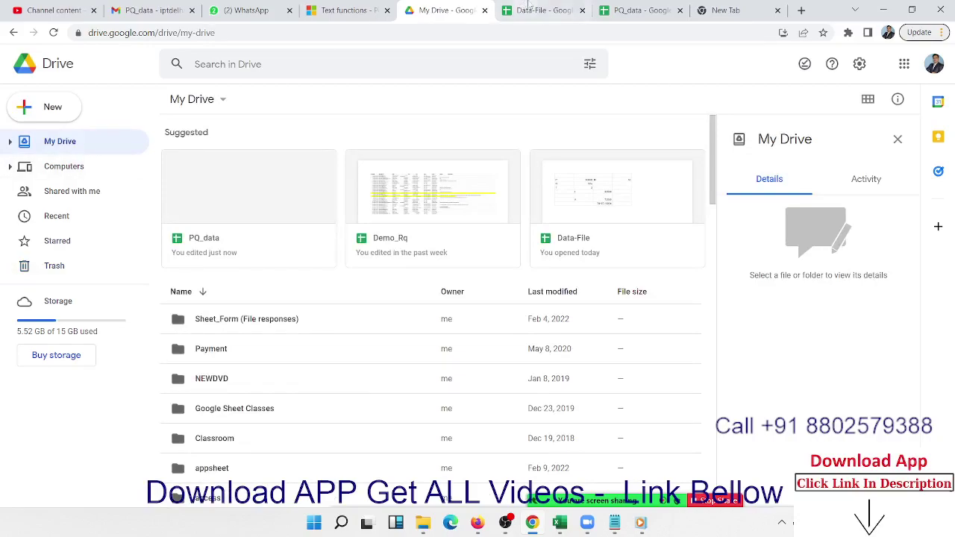
pyautogui.click(641, 10)
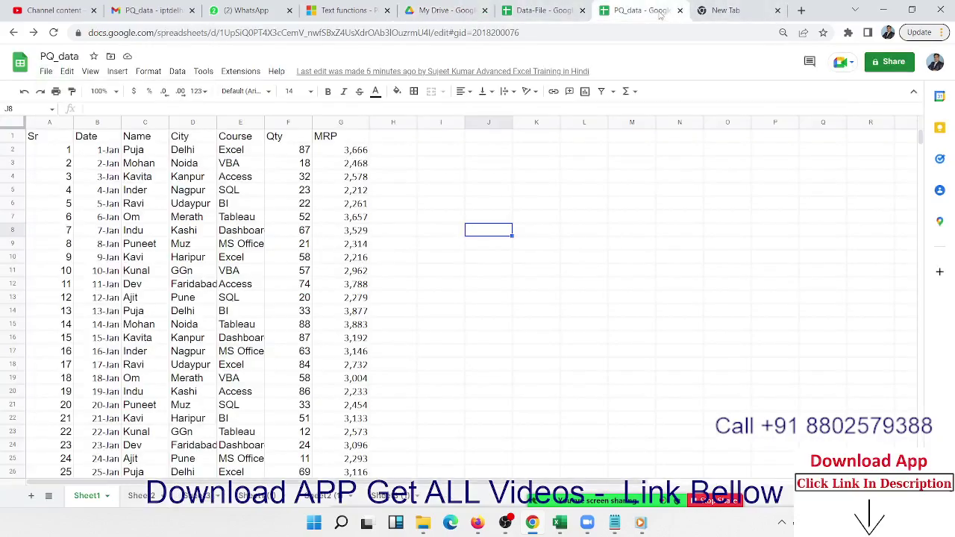
pyautogui.click(51, 74)
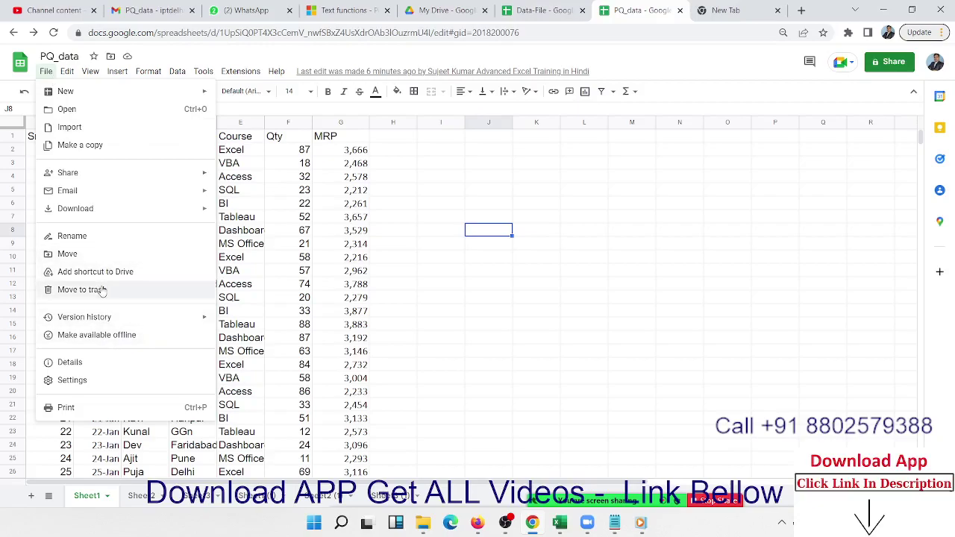
pyautogui.moveTo(98, 319)
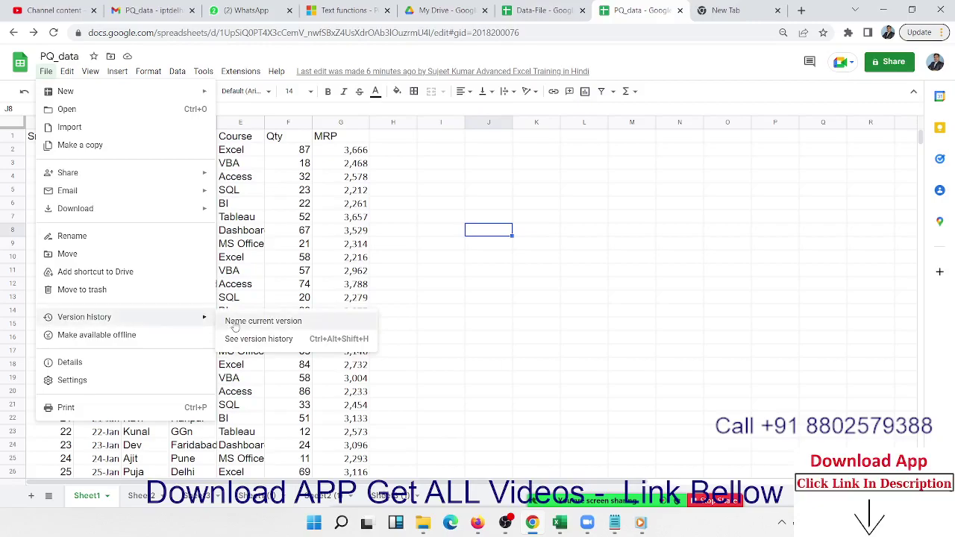
pyautogui.click(254, 338)
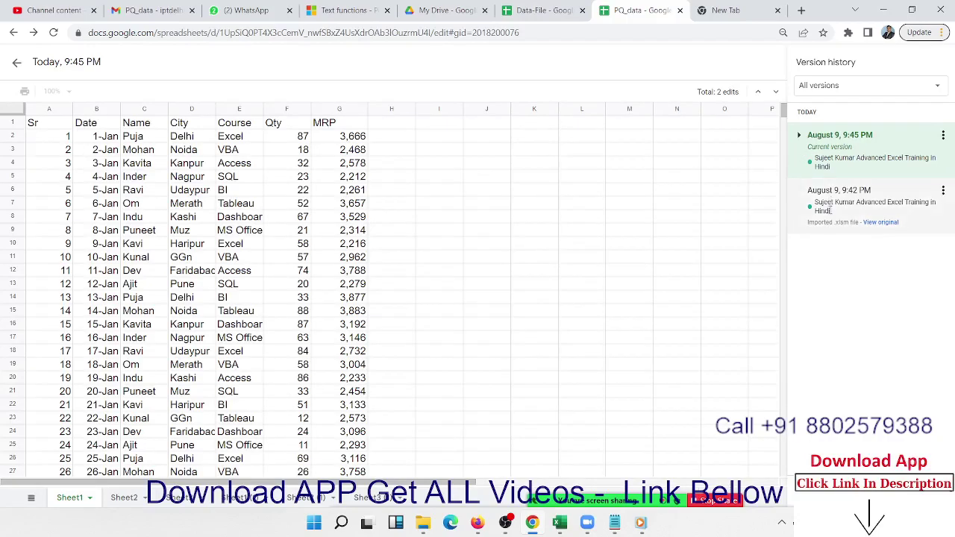
pyautogui.click(875, 222)
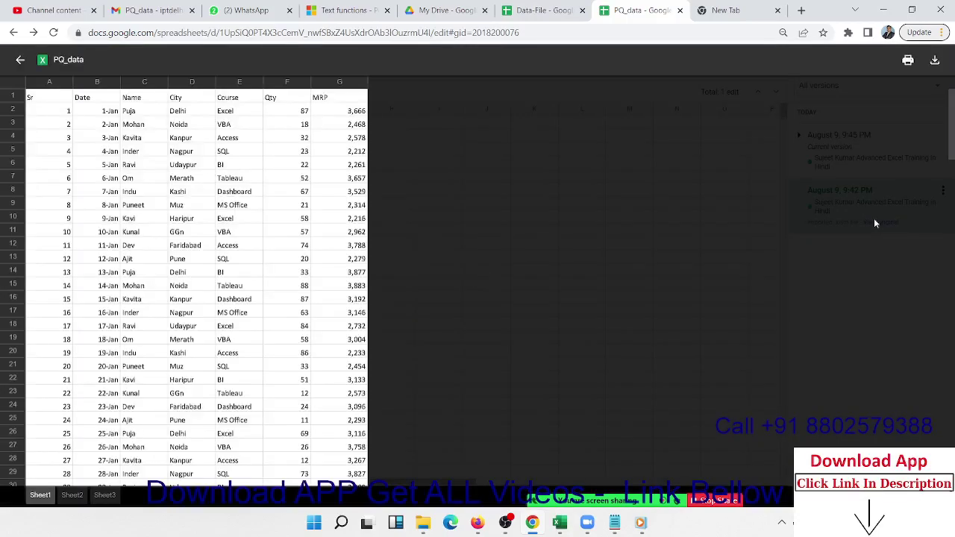
pyautogui.click(370, 165)
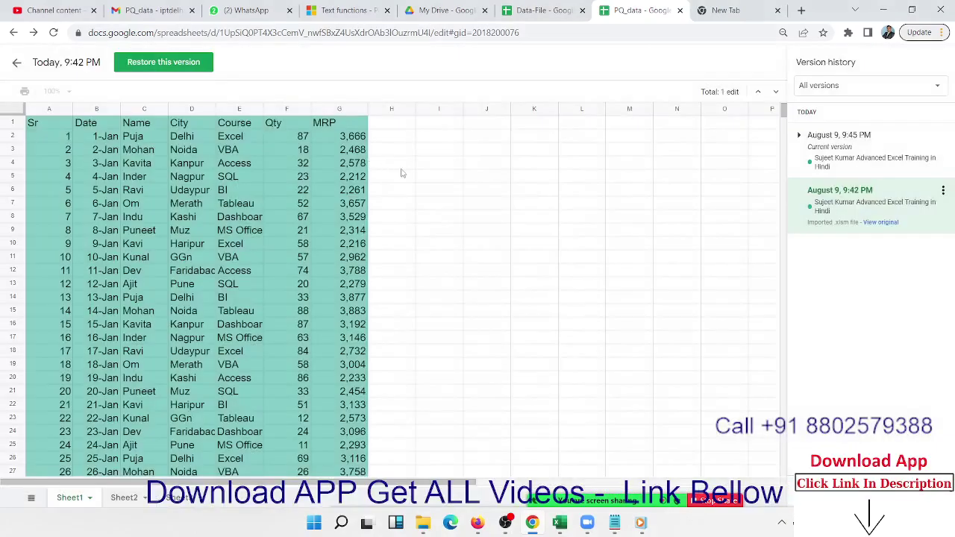
pyautogui.click(15, 63)
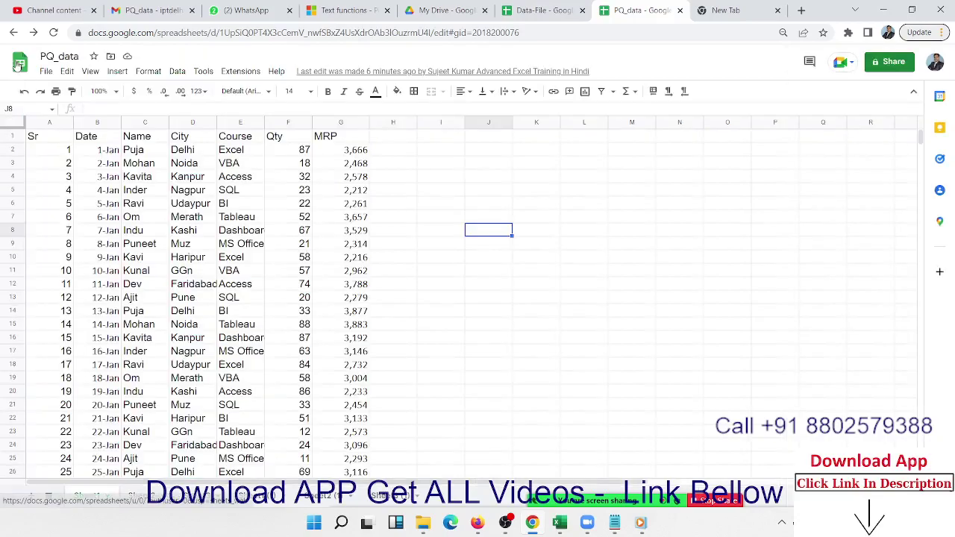
pyautogui.click(46, 71)
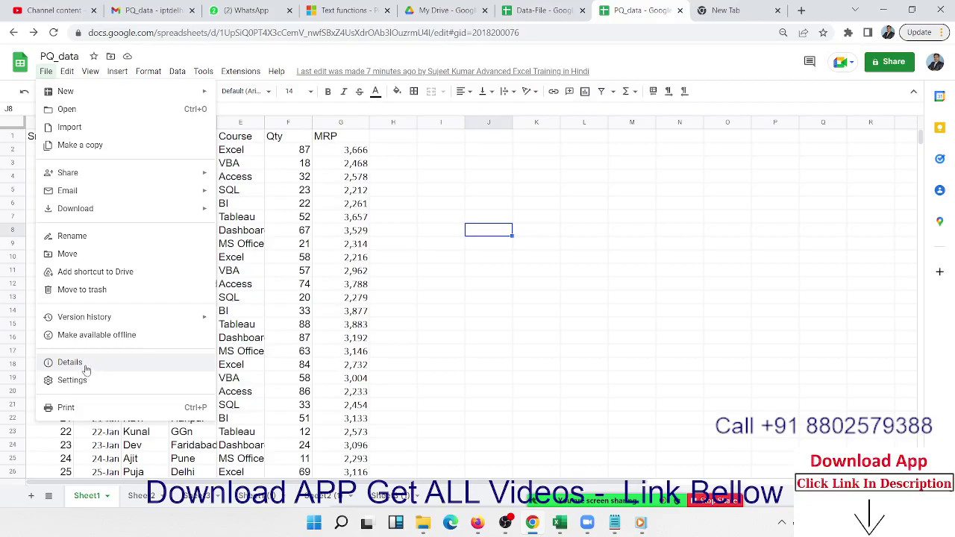
pyautogui.click(85, 370)
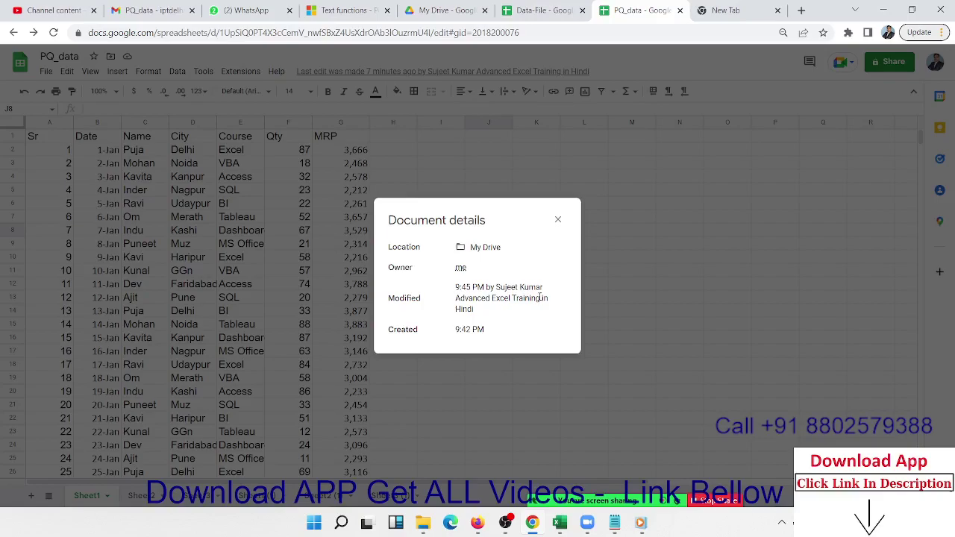
pyautogui.click(558, 219)
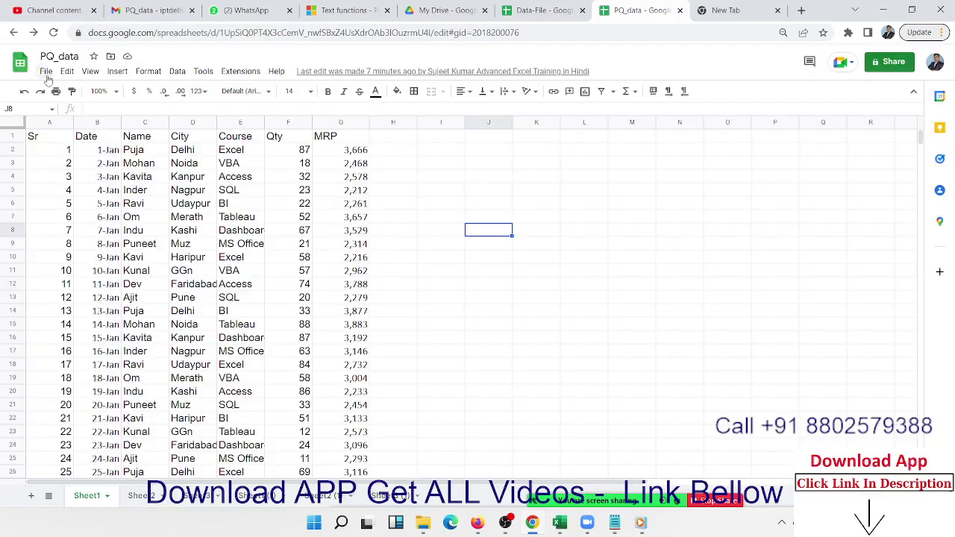
# Step: In spreadsheet settings, keep the United States locale and set the time zone to India Standard Time
pyautogui.click(45, 72)
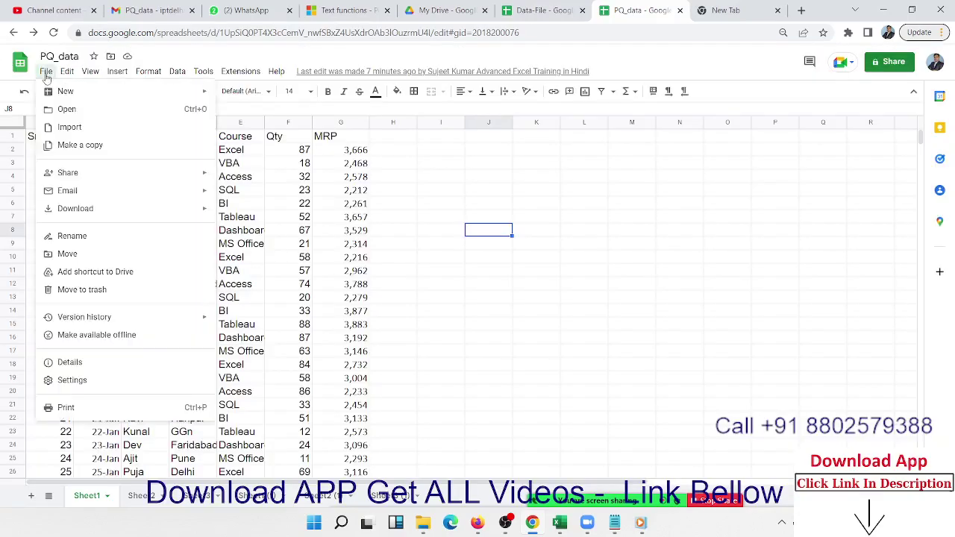
pyautogui.click(78, 383)
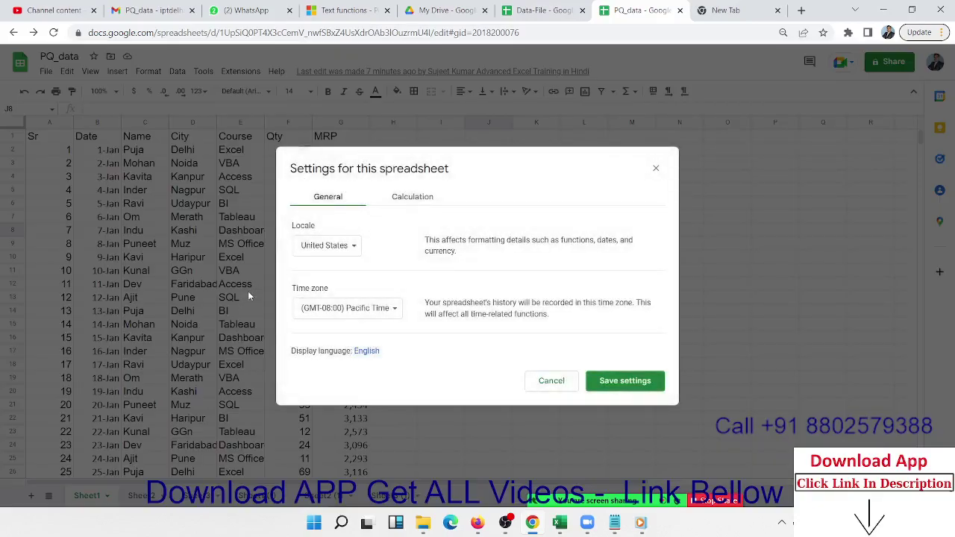
pyautogui.click(351, 247)
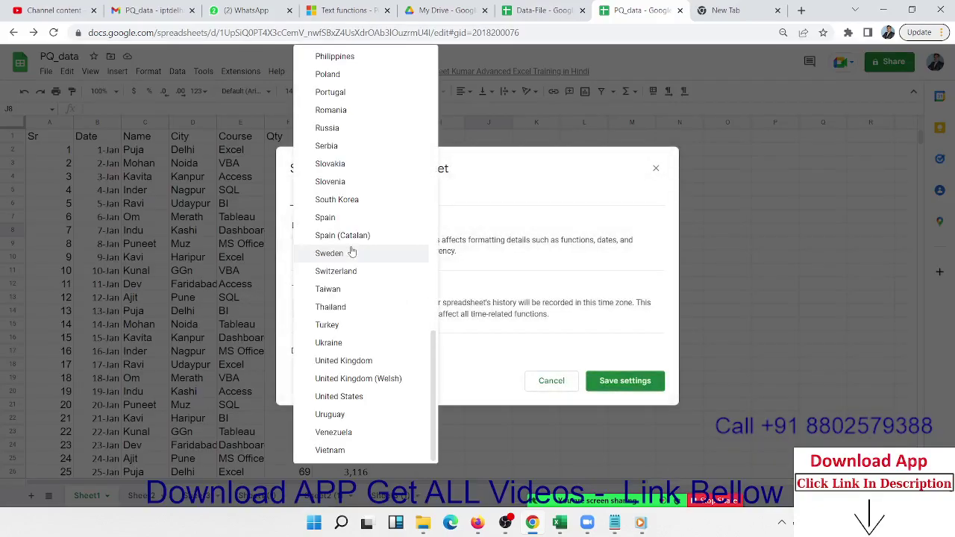
pyautogui.click(482, 237)
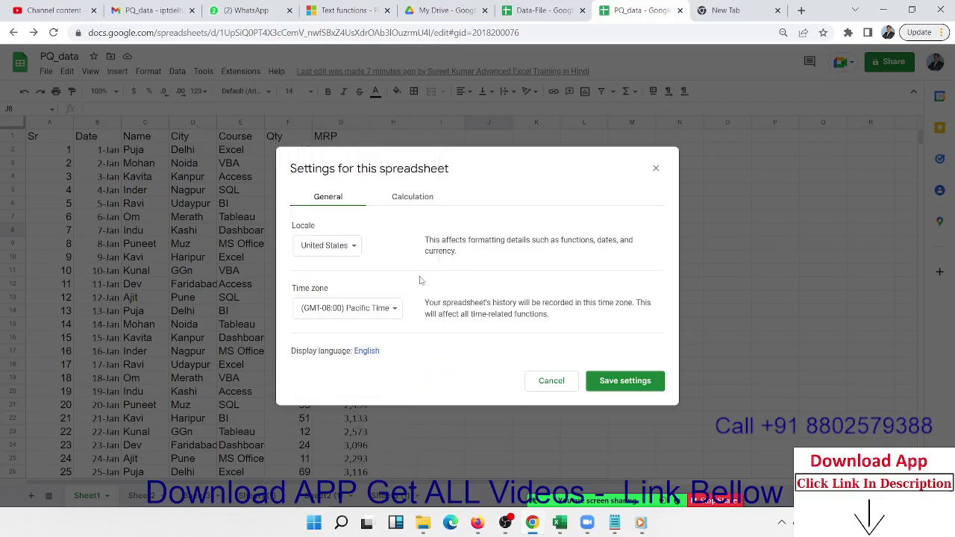
pyautogui.click(397, 312)
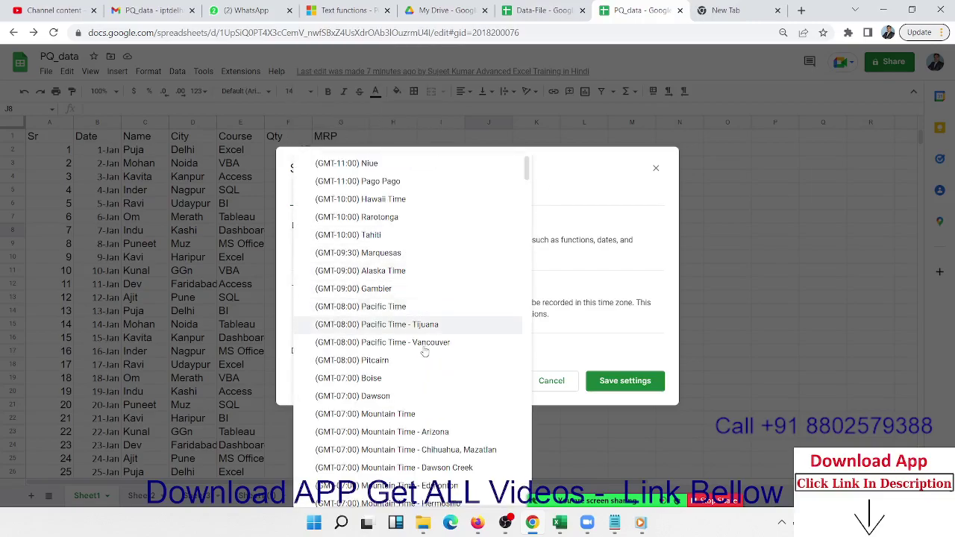
pyautogui.scroll(-10, 410, 379)
pyautogui.scroll(-10, 410, 376)
pyautogui.scroll(-3, 408, 377)
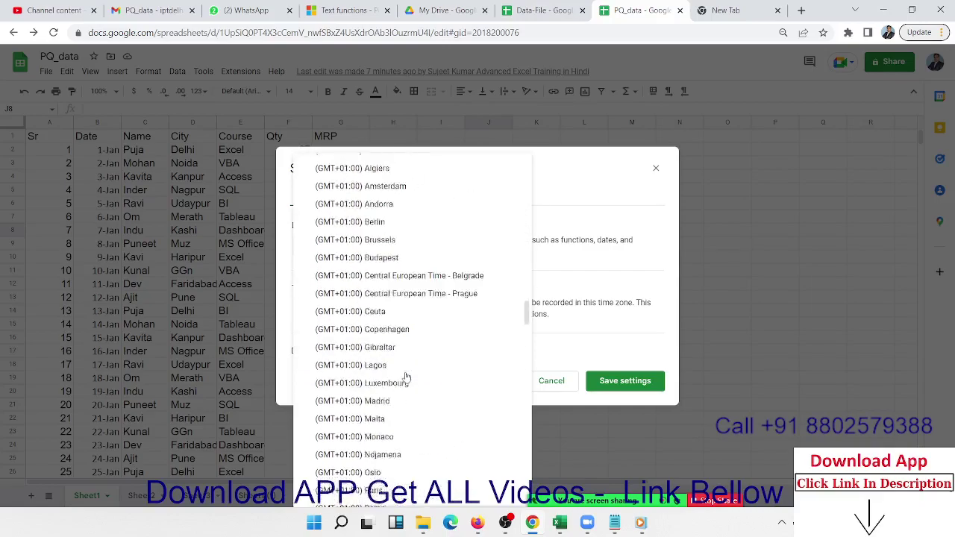
pyautogui.scroll(-5, 406, 377)
pyautogui.scroll(-5, 405, 375)
pyautogui.scroll(-3, 403, 373)
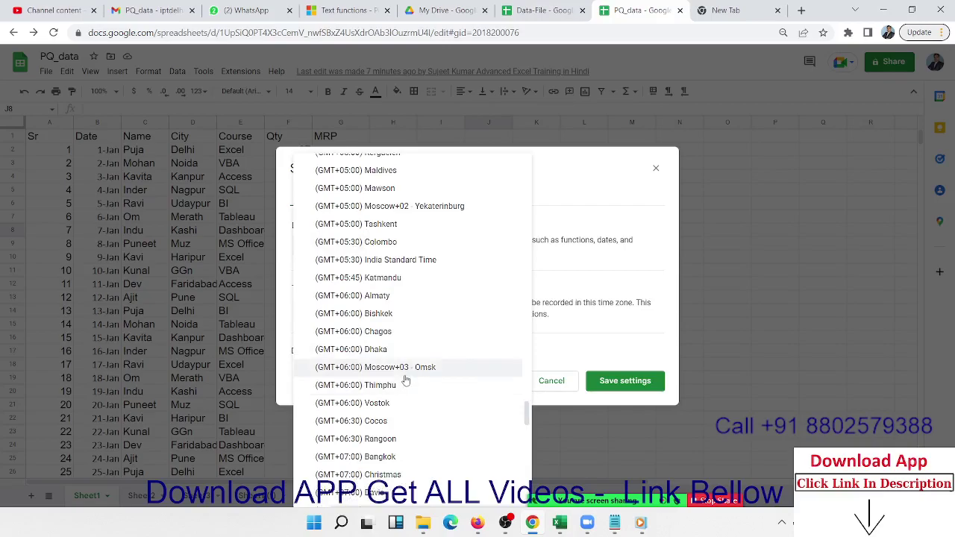
pyautogui.click(408, 270)
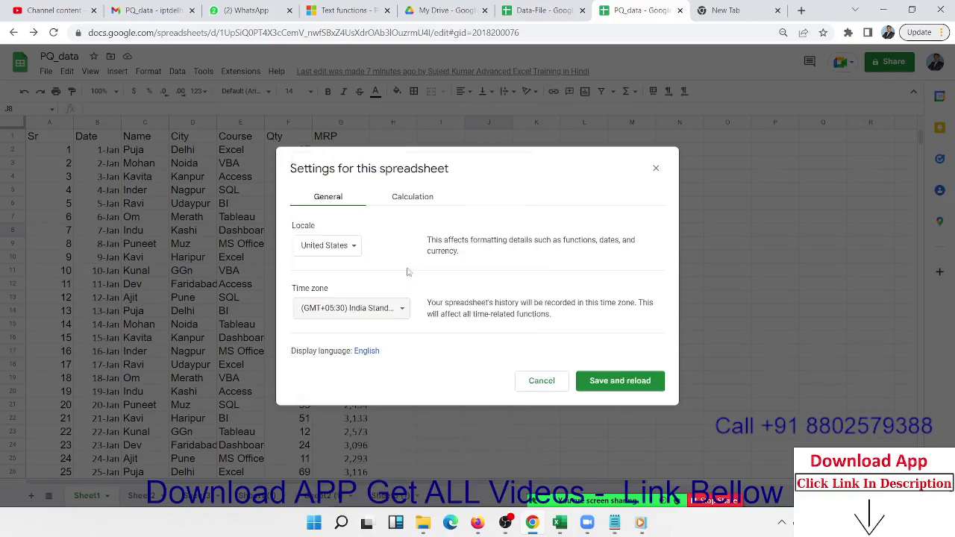
# Step: Keep recalculation On change, then save the settings and reload
pyautogui.click(392, 200)
pyautogui.click(338, 252)
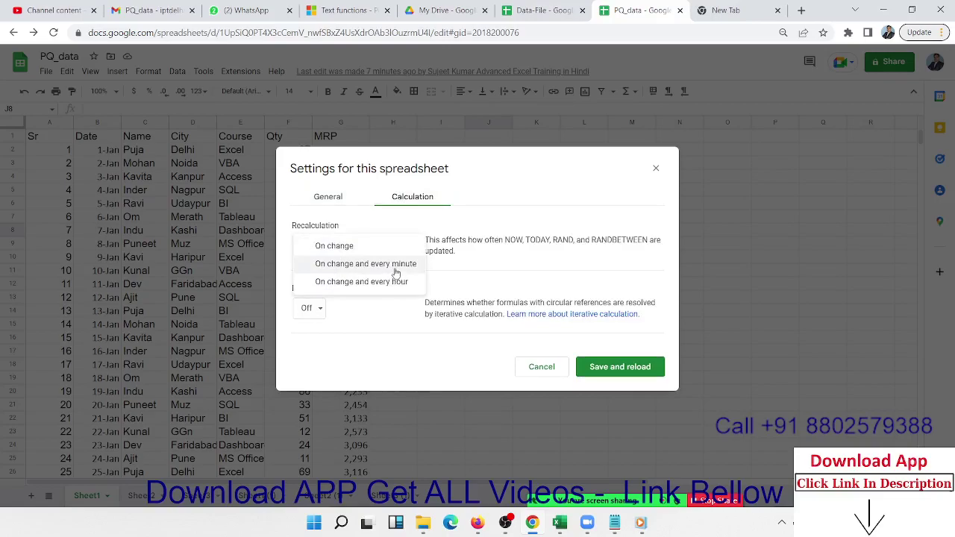
pyautogui.click(368, 330)
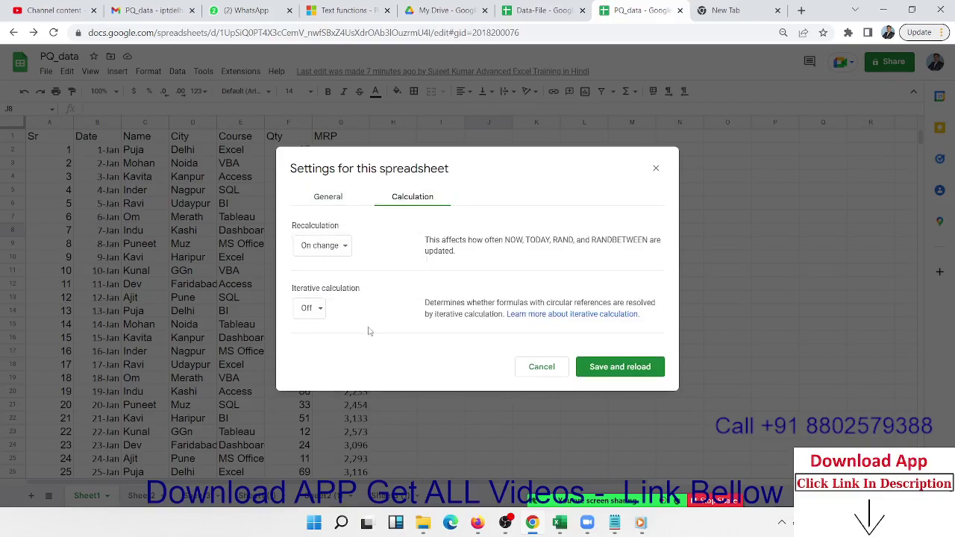
pyautogui.click(326, 194)
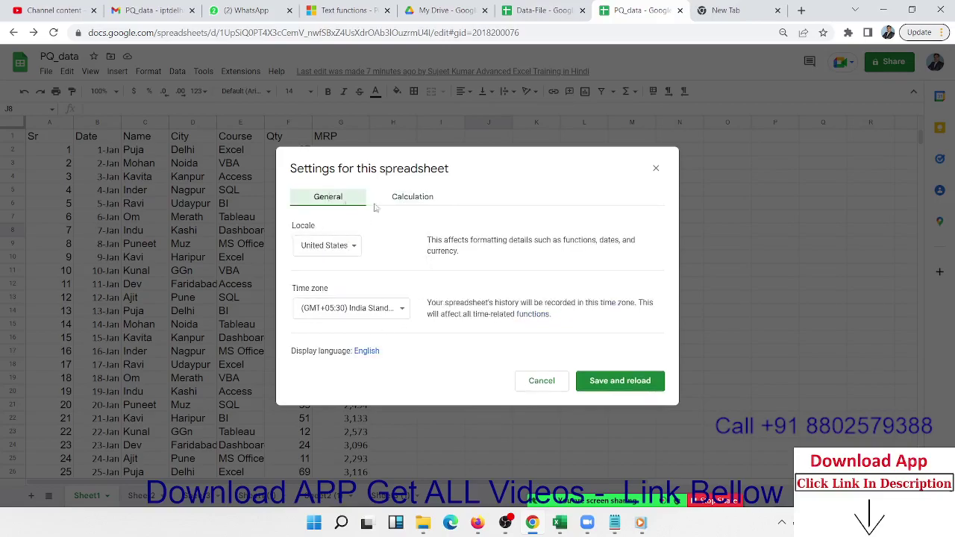
pyautogui.click(607, 382)
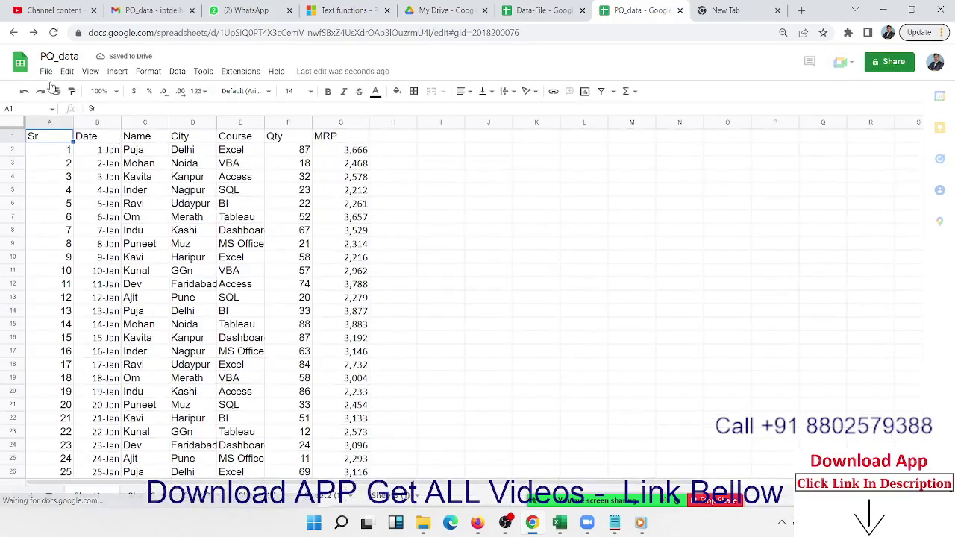
# Step: Open print setup, keeping Current sheet and Letter paper size
pyautogui.click(46, 71)
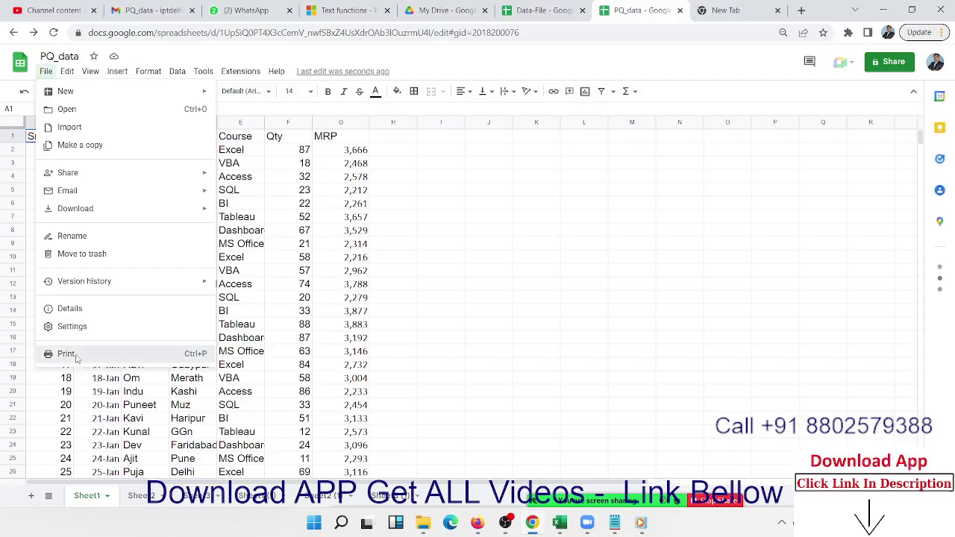
pyautogui.click(67, 354)
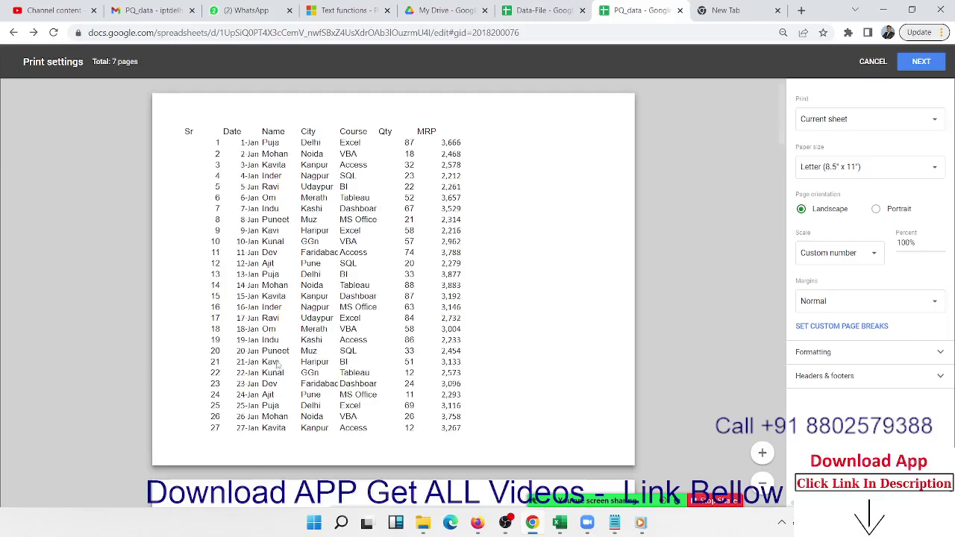
pyautogui.scroll(-4, 278, 363)
pyautogui.scroll(-4, 278, 363)
pyautogui.scroll(-4, 278, 364)
pyautogui.scroll(-4, 277, 364)
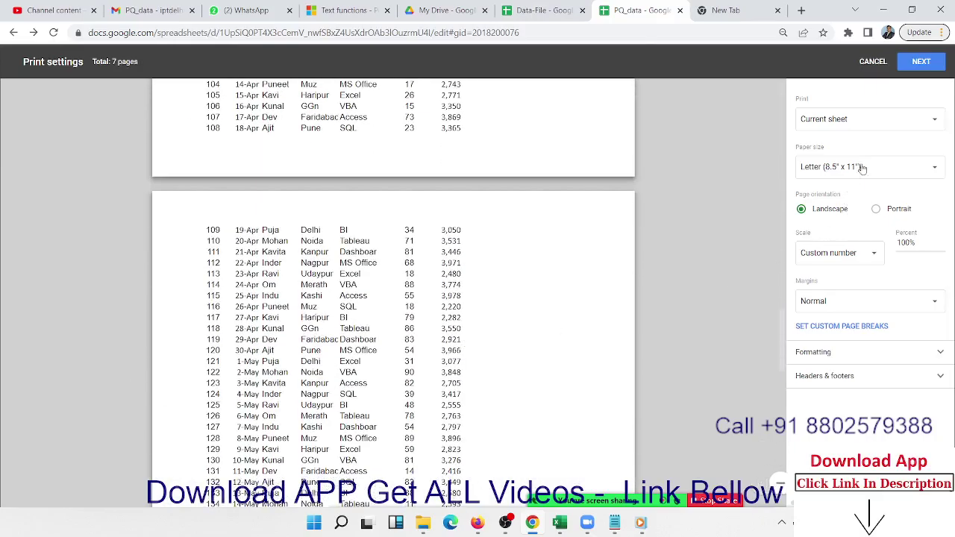
pyautogui.click(873, 129)
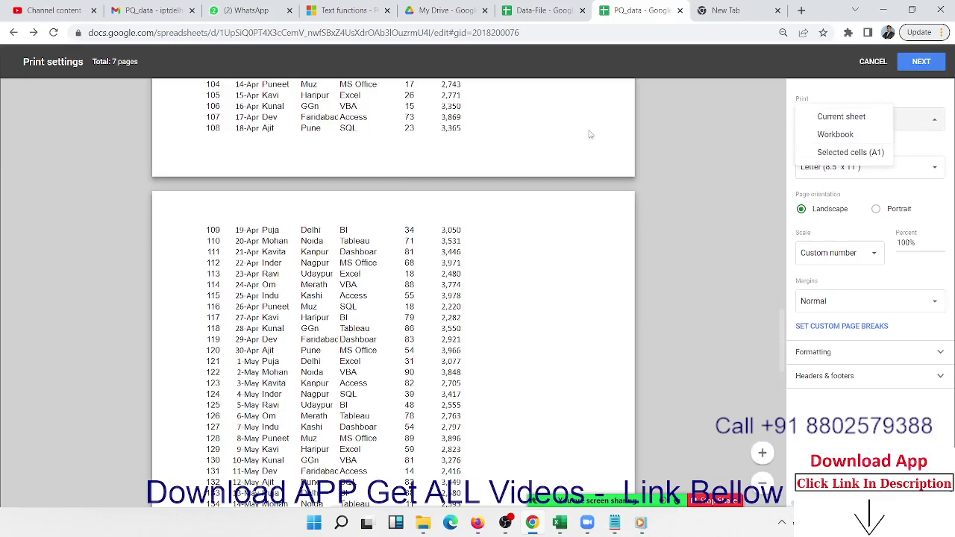
pyautogui.click(541, 149)
pyautogui.scroll(3, 648, 184)
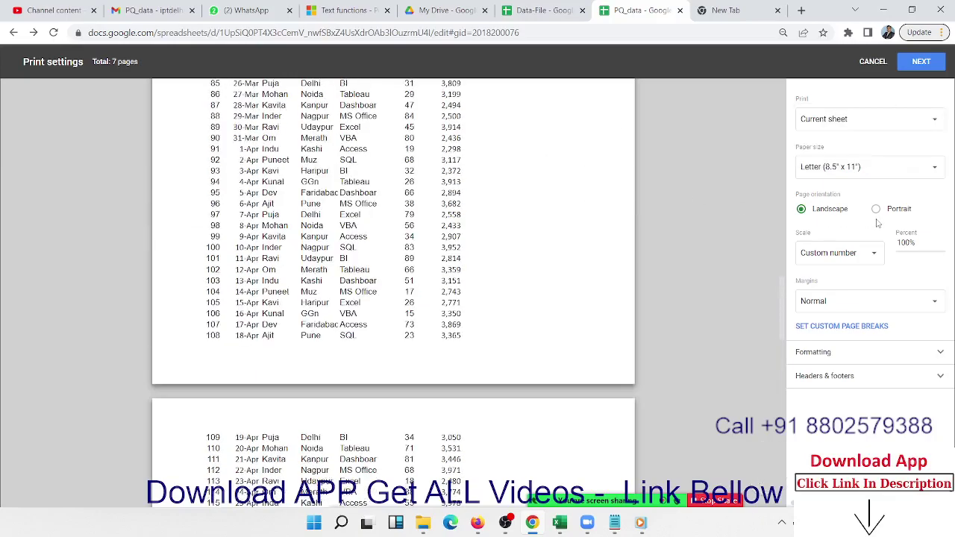
pyautogui.click(830, 168)
pyautogui.click(691, 184)
# Step: Switch margins to Narrow at 100% scale and review formatting and headers & footers options
pyautogui.click(900, 243)
pyautogui.click(831, 306)
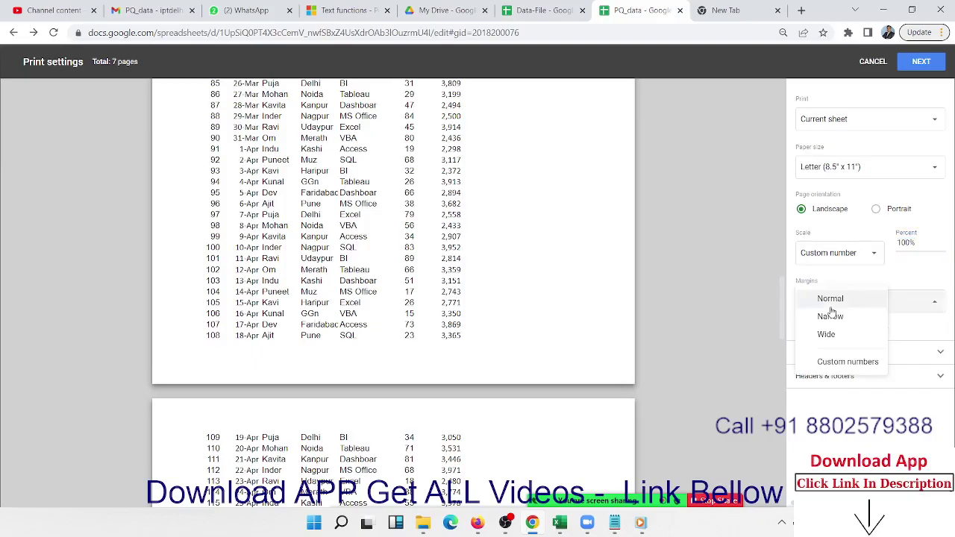
pyautogui.click(842, 316)
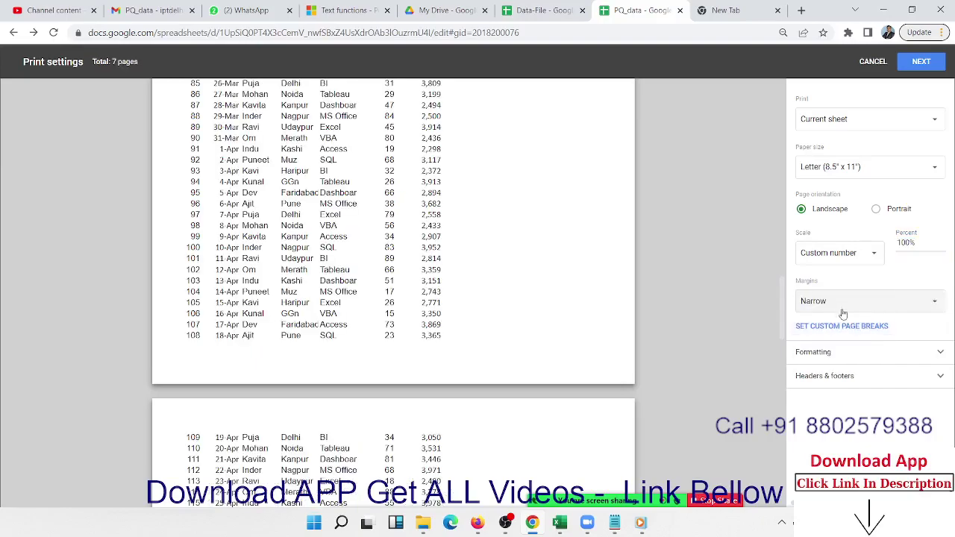
pyautogui.click(825, 356)
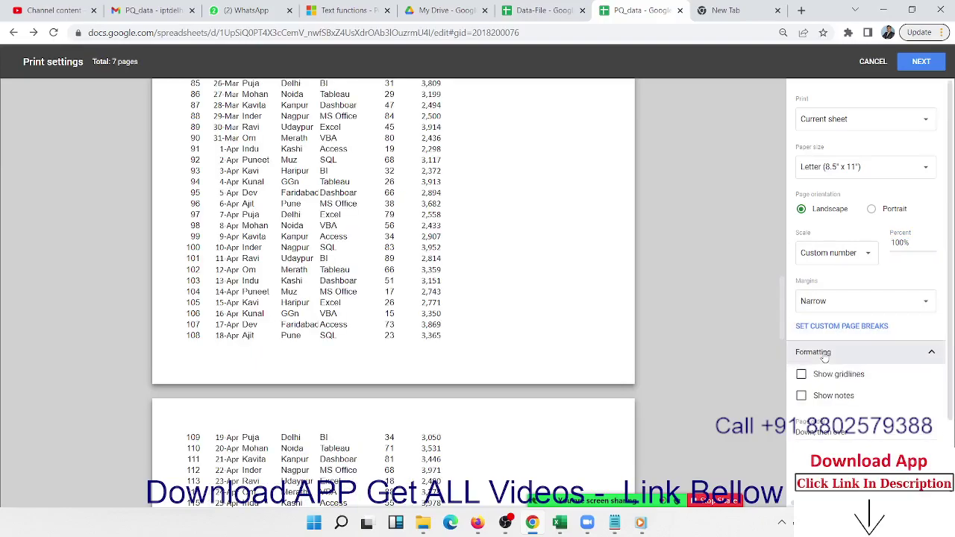
pyautogui.click(824, 356)
pyautogui.click(826, 377)
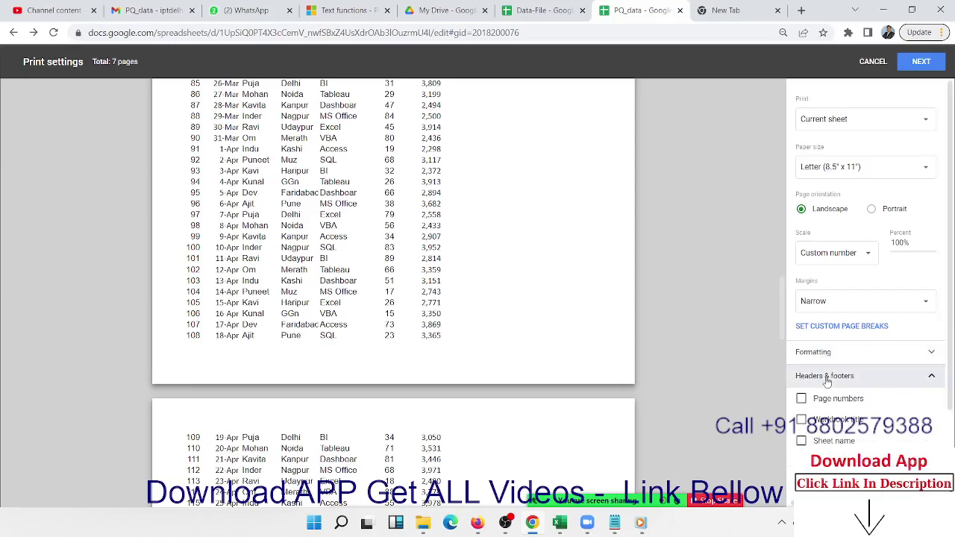
pyautogui.click(826, 377)
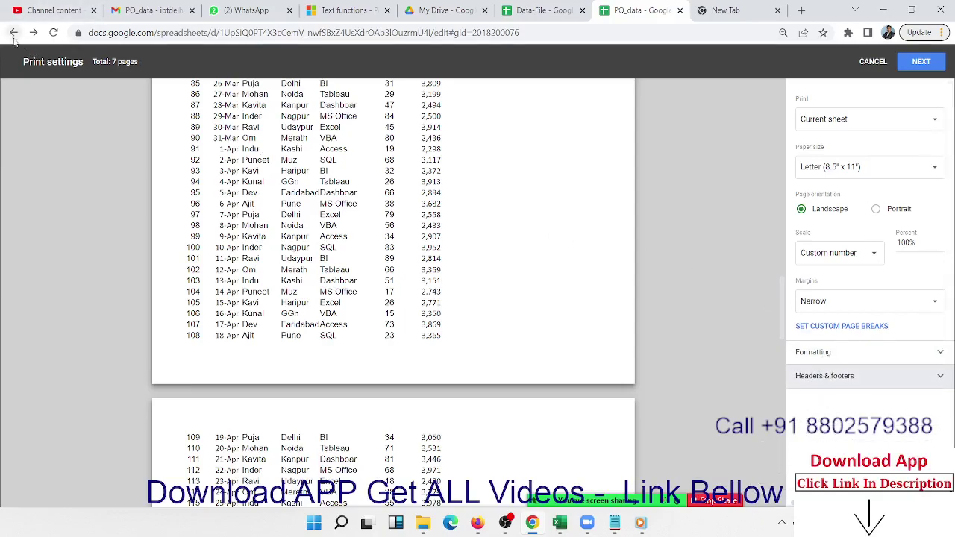
# Step: Leave print setup, select cells O10, P8 and N9, and close the PQ_data tab
pyautogui.click(875, 64)
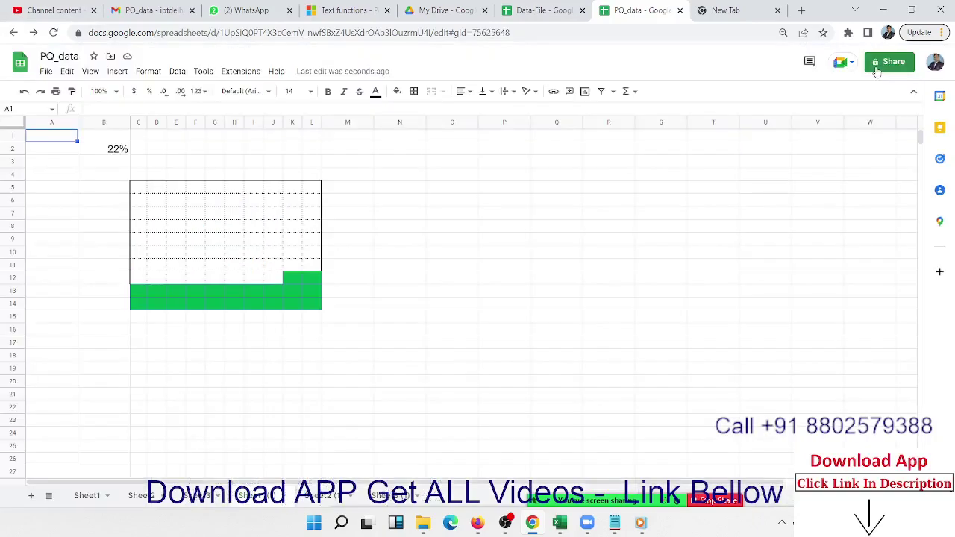
pyautogui.click(473, 257)
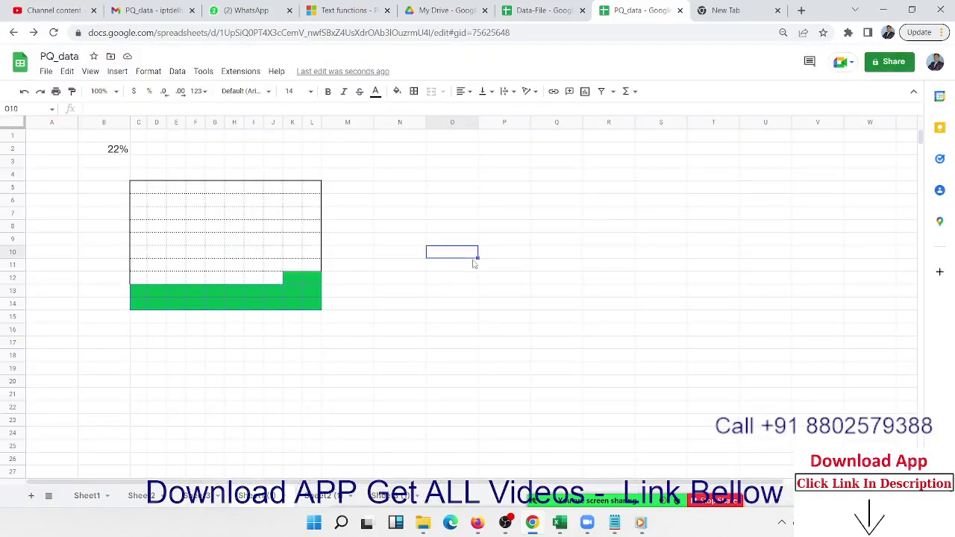
pyautogui.click(45, 73)
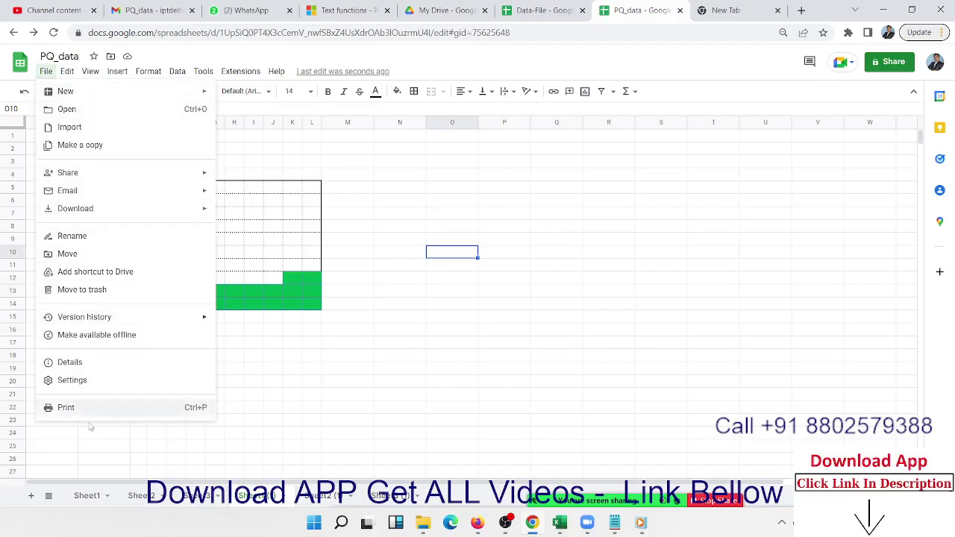
pyautogui.click(490, 226)
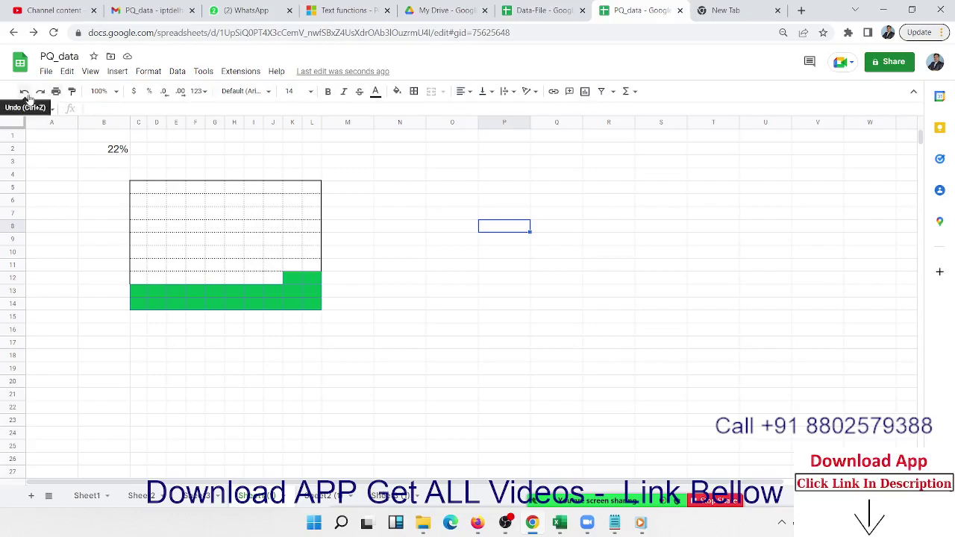
pyautogui.click(418, 239)
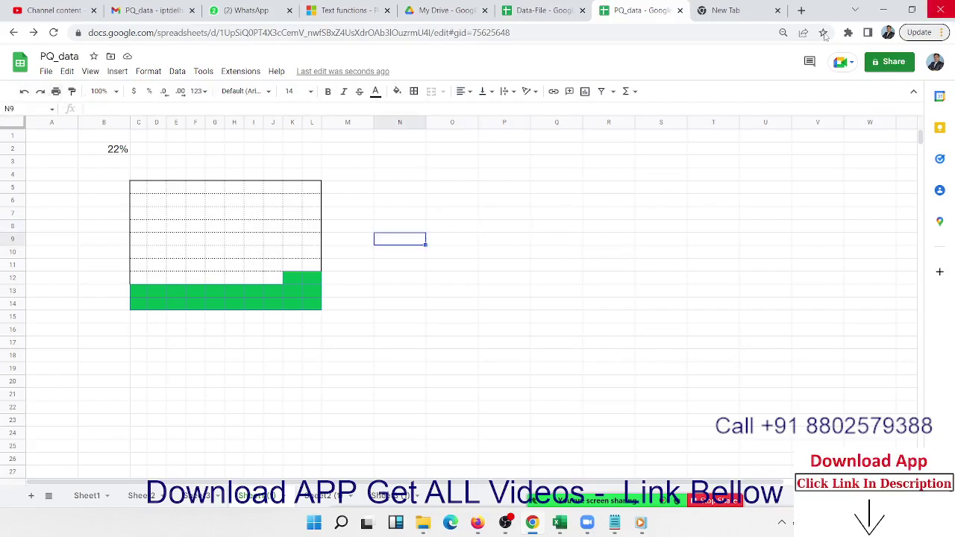
pyautogui.click(681, 12)
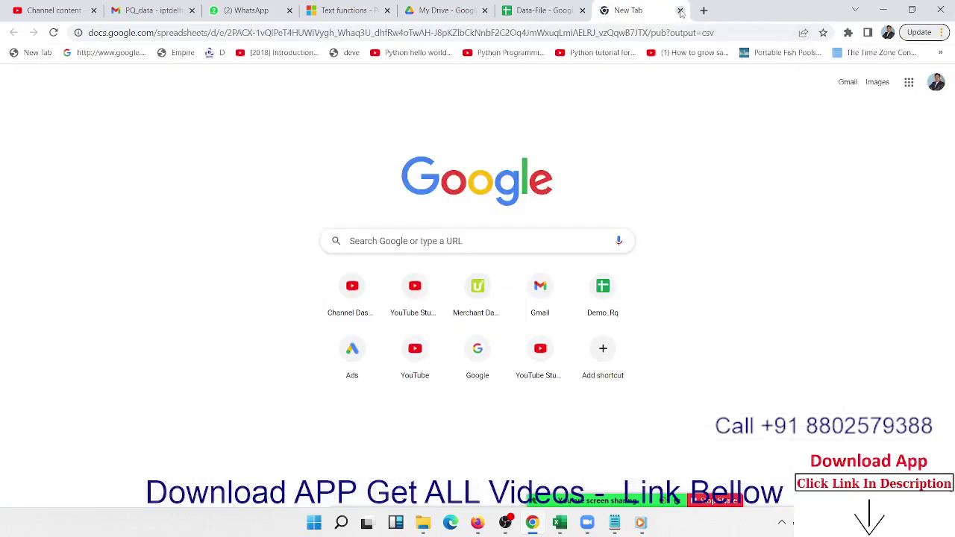
# Step: Close the New Tab and Data-File tabs and minimize Chrome
pyautogui.click(681, 12)
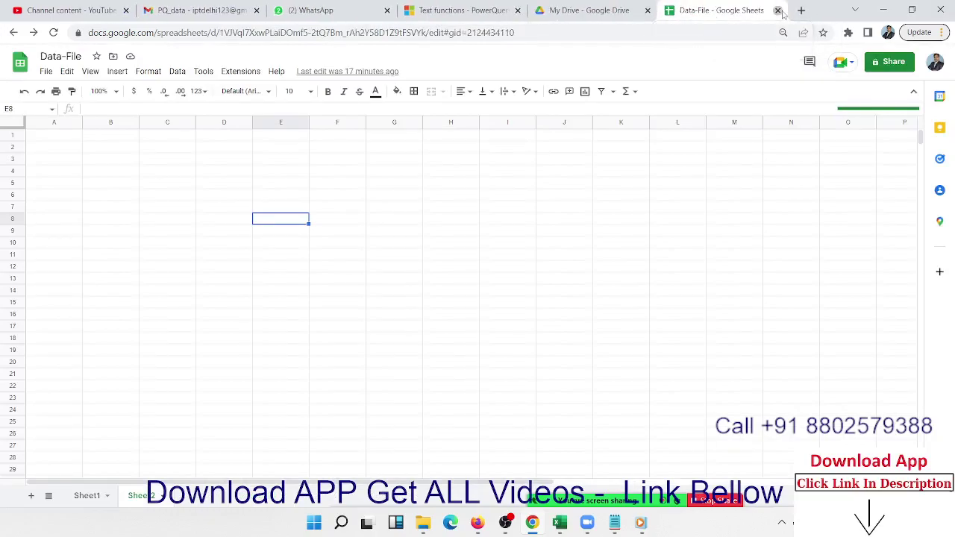
pyautogui.click(778, 11)
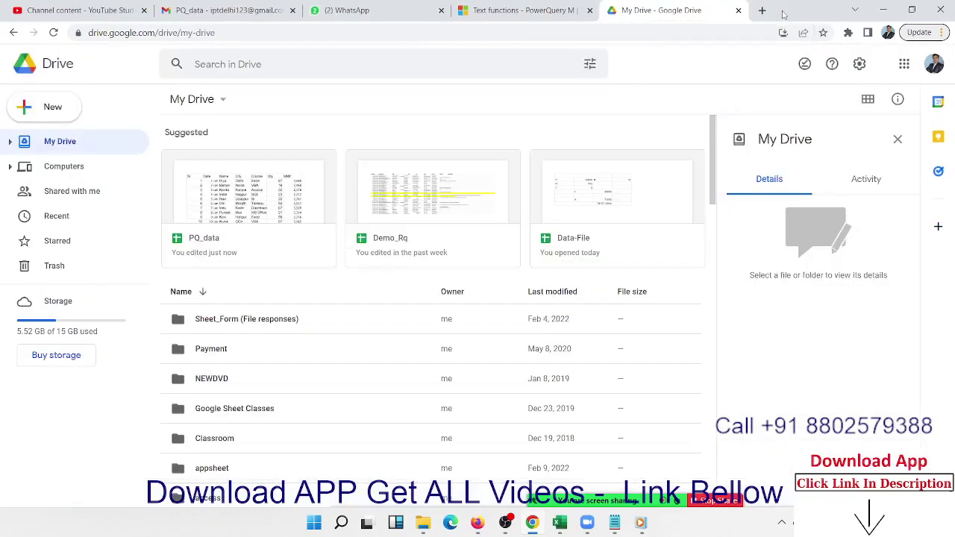
pyautogui.click(883, 10)
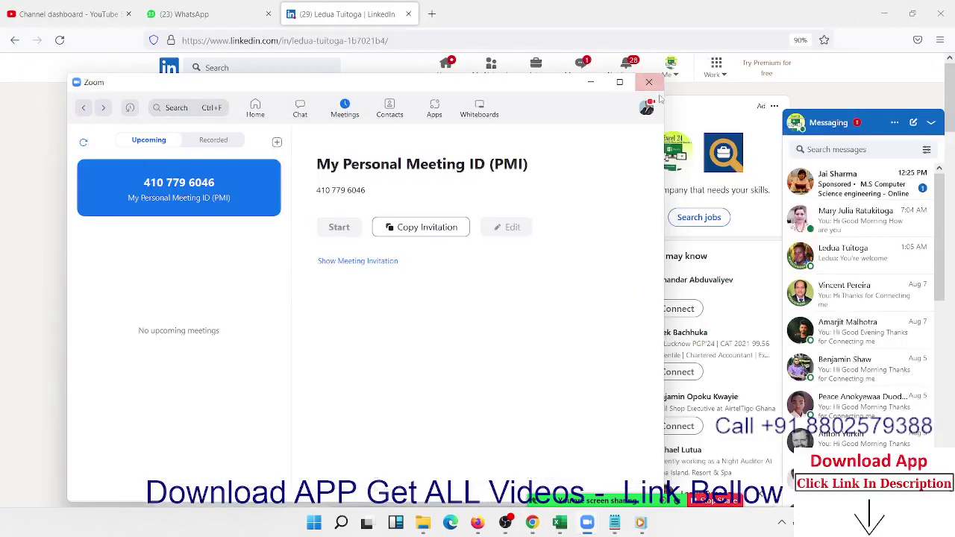
# Step: Dismiss the LinkedIn popup, minimize Firefox, and close Zoom and the media player to reveal Book15
pyautogui.click(859, 197)
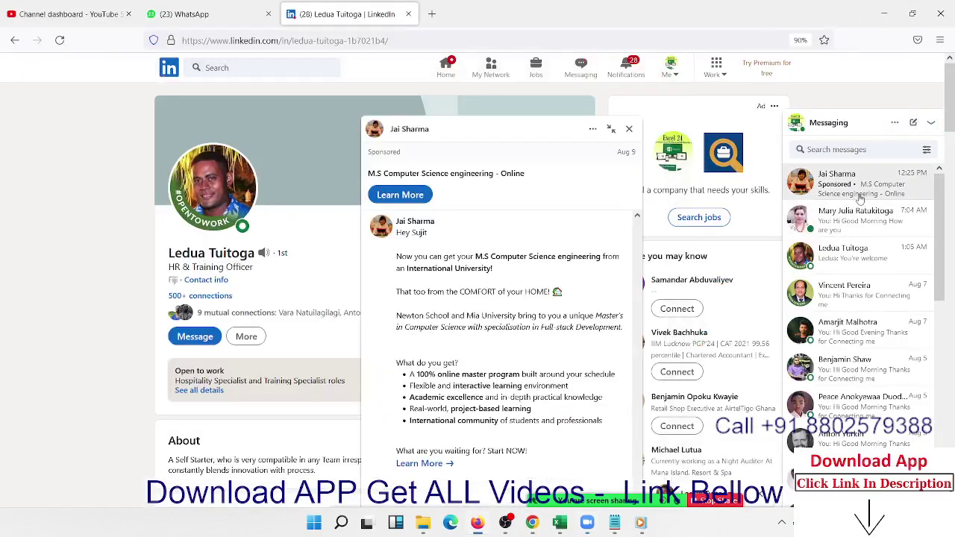
pyautogui.click(629, 129)
pyautogui.click(883, 14)
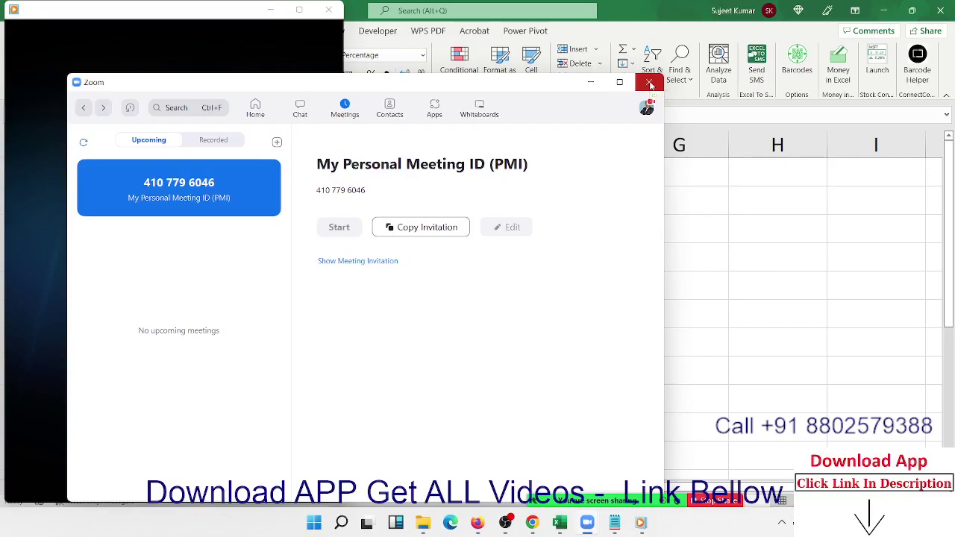
pyautogui.click(650, 85)
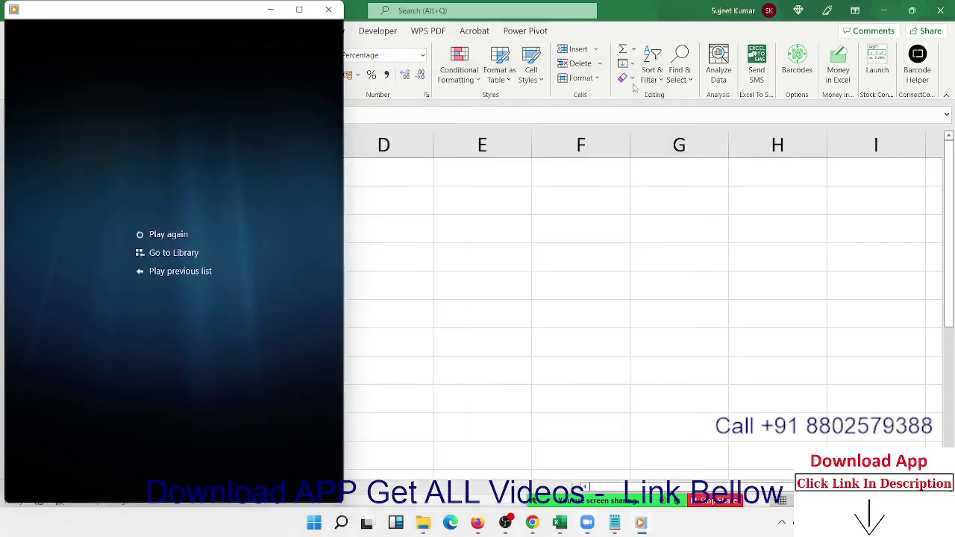
pyautogui.click(329, 13)
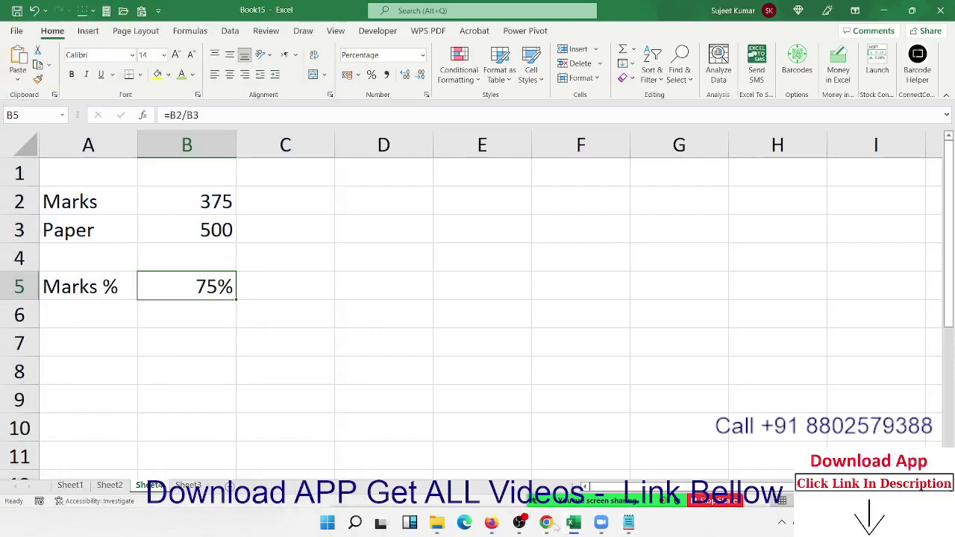